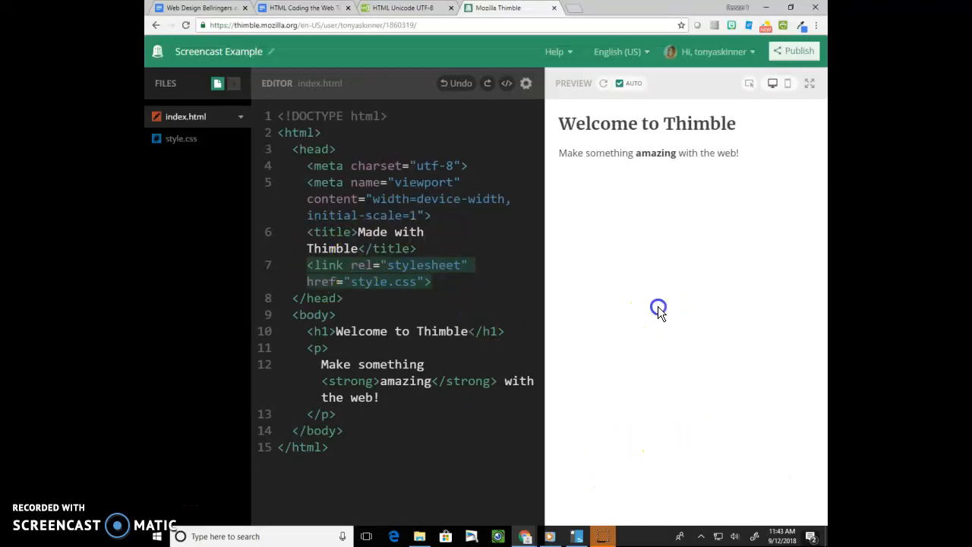
- After checking the textbook tab, select and delete all the starter code in index.html
{"action": "left_click", "coordinate": [304, 9]}
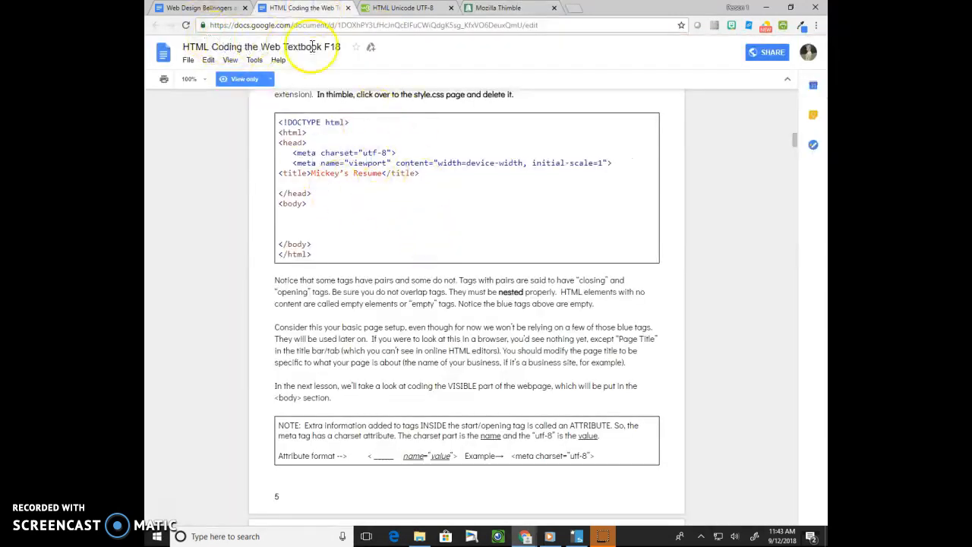
{"action": "left_click", "coordinate": [497, 7]}
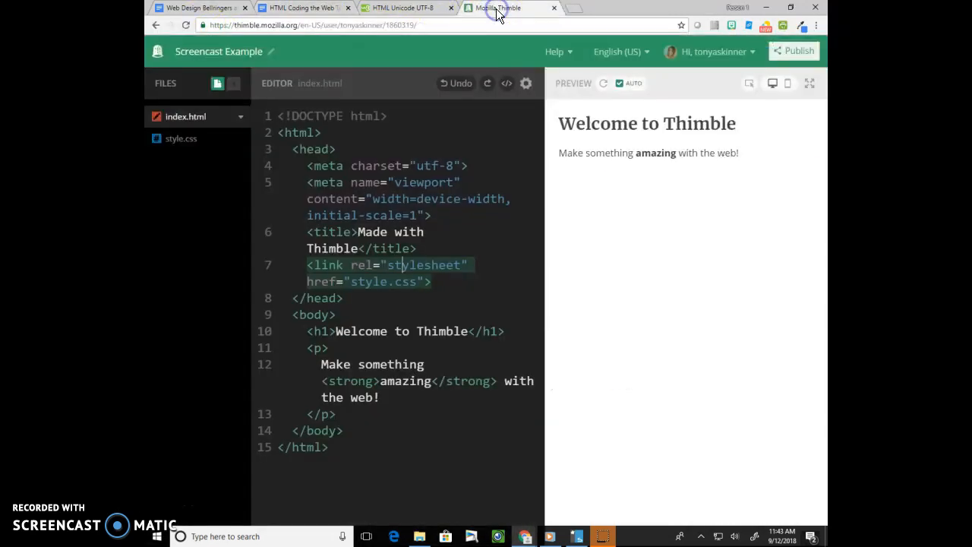
{"action": "left_click", "coordinate": [347, 446]}
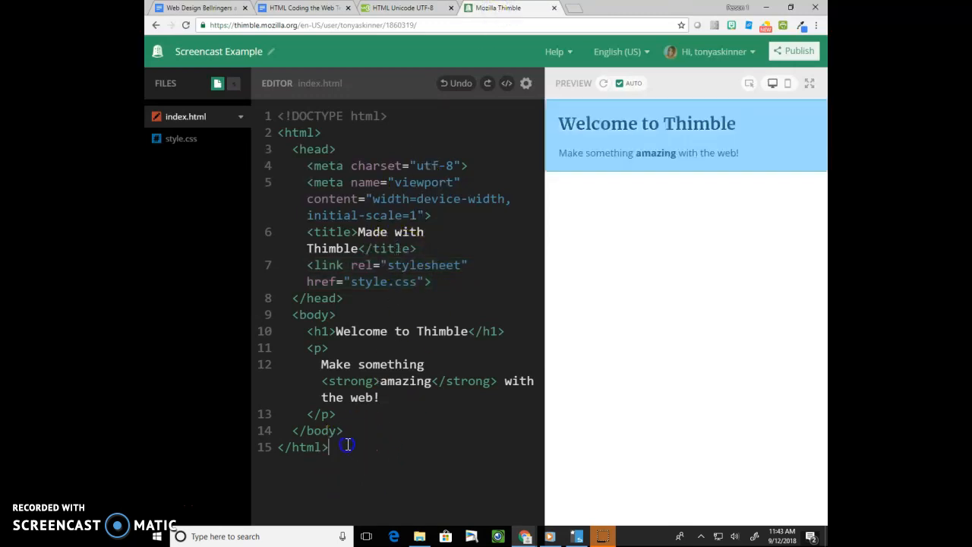
{"action": "left_click", "coordinate": [345, 452]}
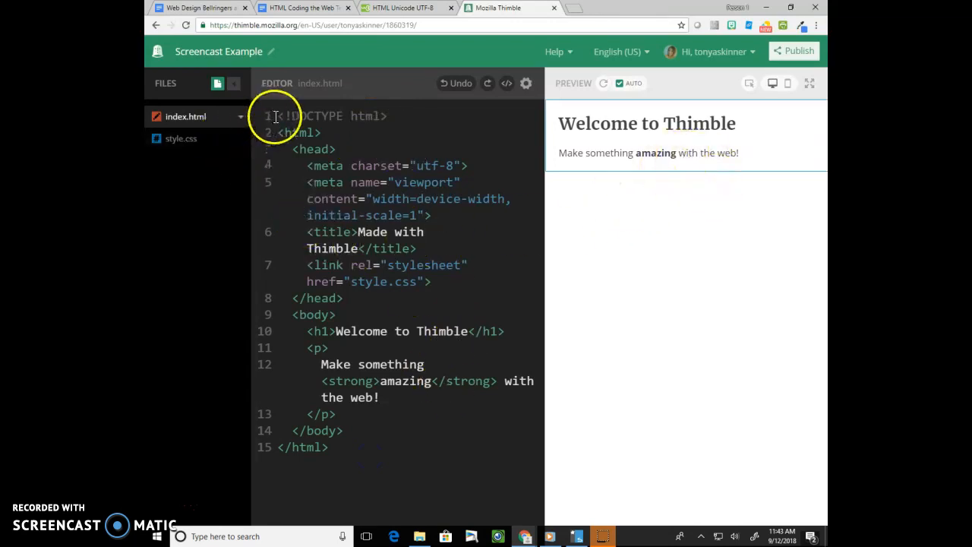
{"action": "left_click_drag", "start_coordinate": [279, 115], "coordinate": [378, 455]}
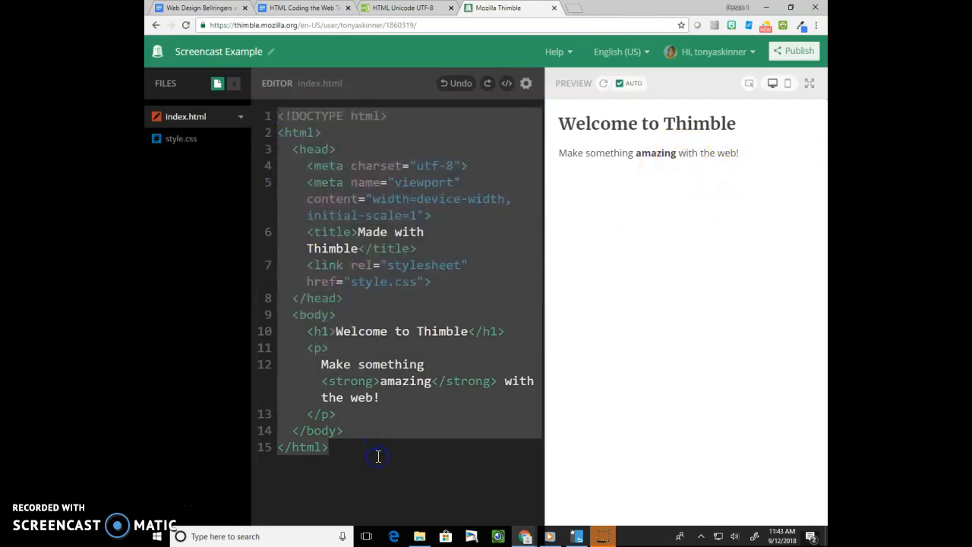
{"action": "key", "text": "Delete"}
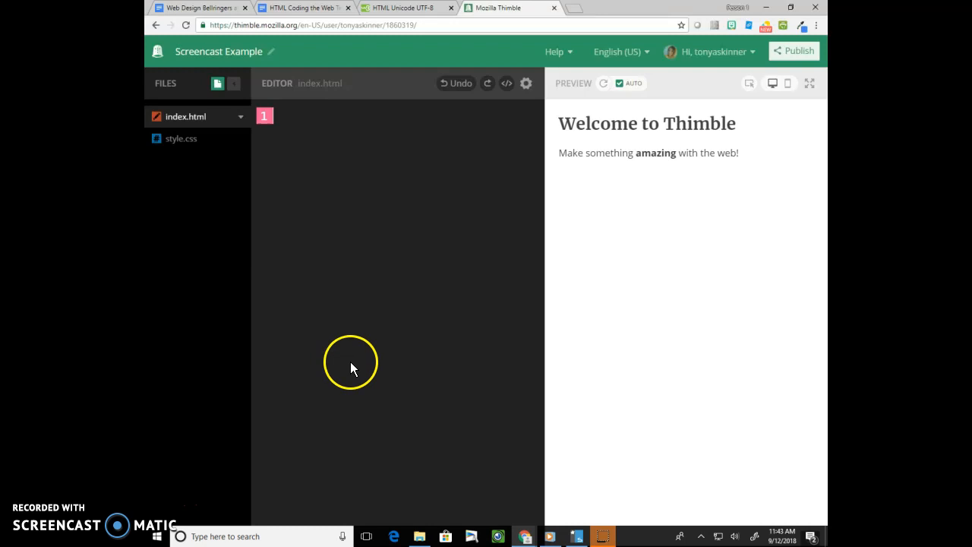
- Delete style.css via its context menu, then focus the empty index.html editor
{"action": "left_click", "coordinate": [182, 141]}
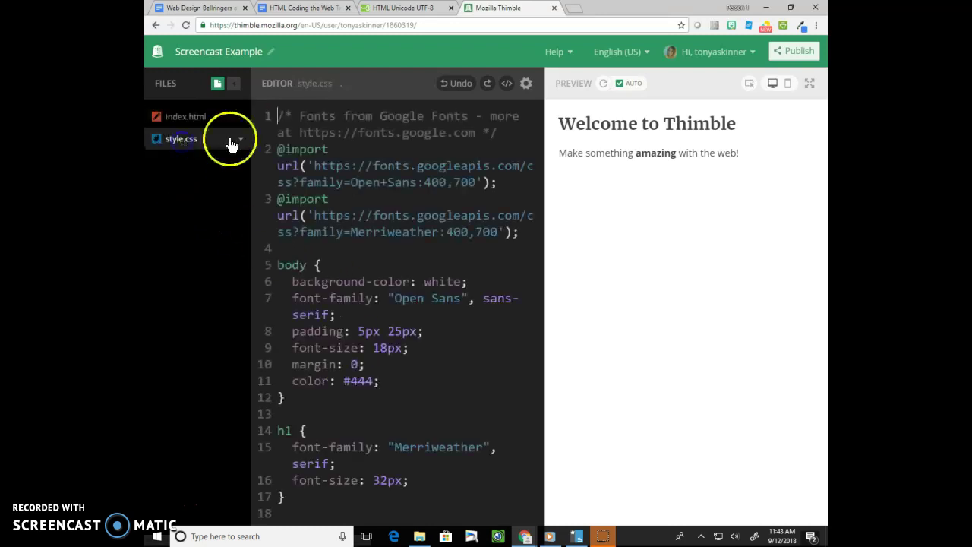
{"action": "right_click", "coordinate": [182, 141]}
{"action": "left_click", "coordinate": [220, 274]}
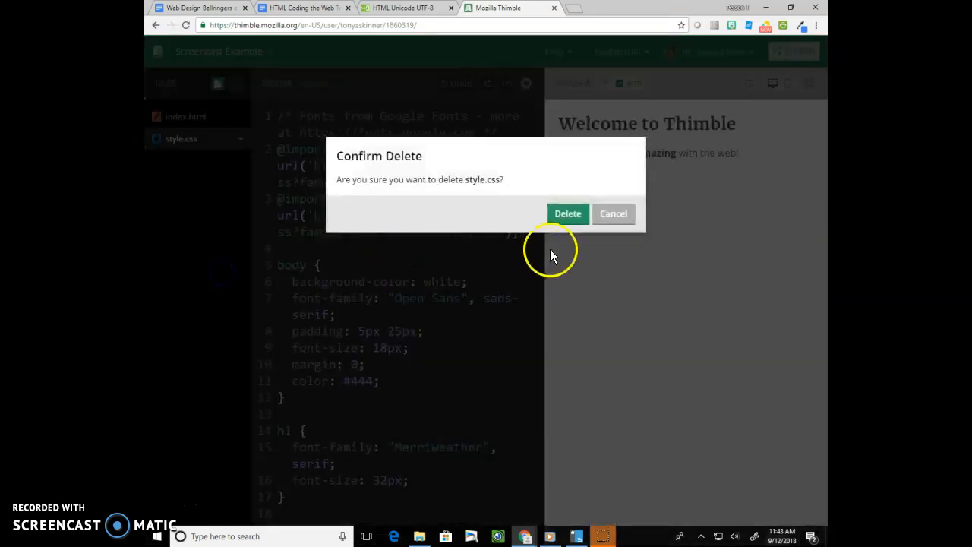
{"action": "left_click", "coordinate": [559, 212]}
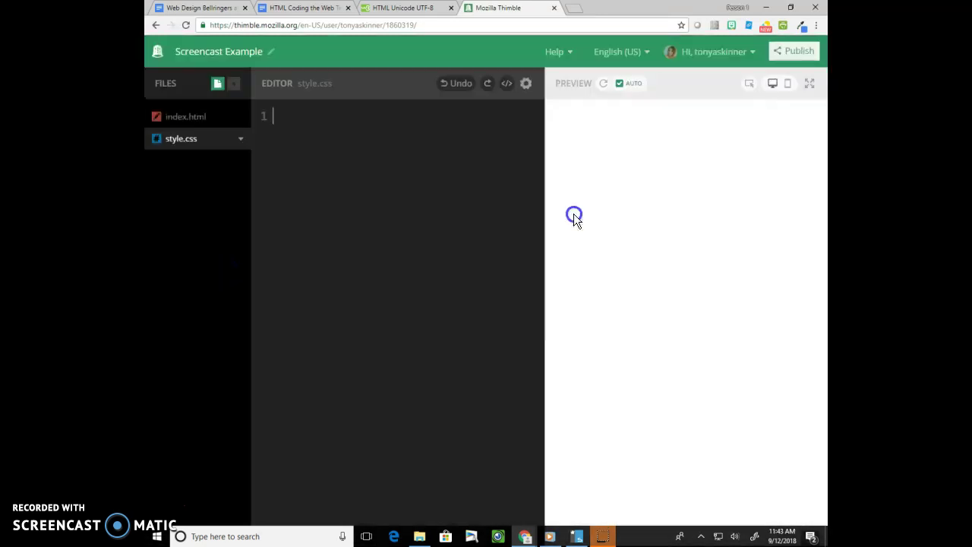
{"action": "left_click", "coordinate": [185, 116]}
{"action": "left_click", "coordinate": [290, 124]}
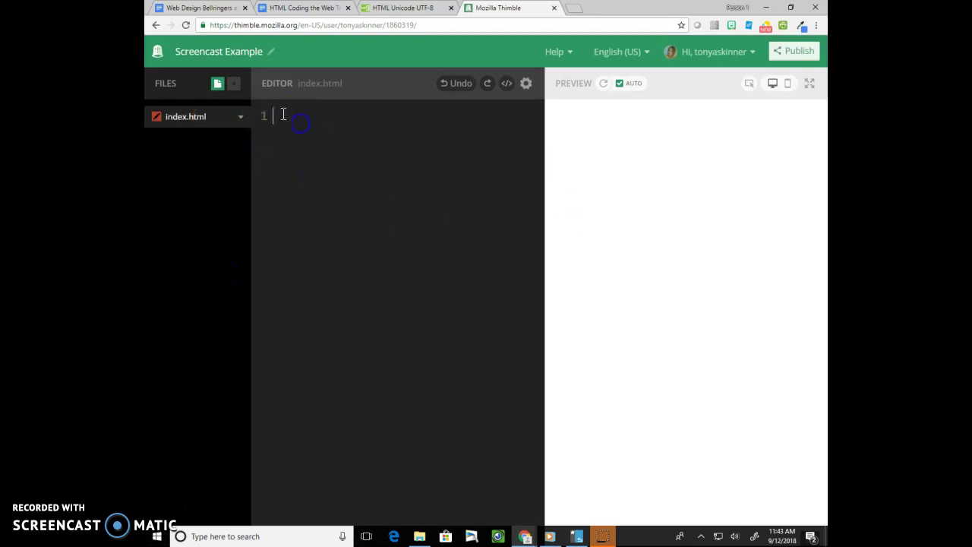
{"action": "left_click", "coordinate": [321, 167]}
{"action": "type", "text": "<"}
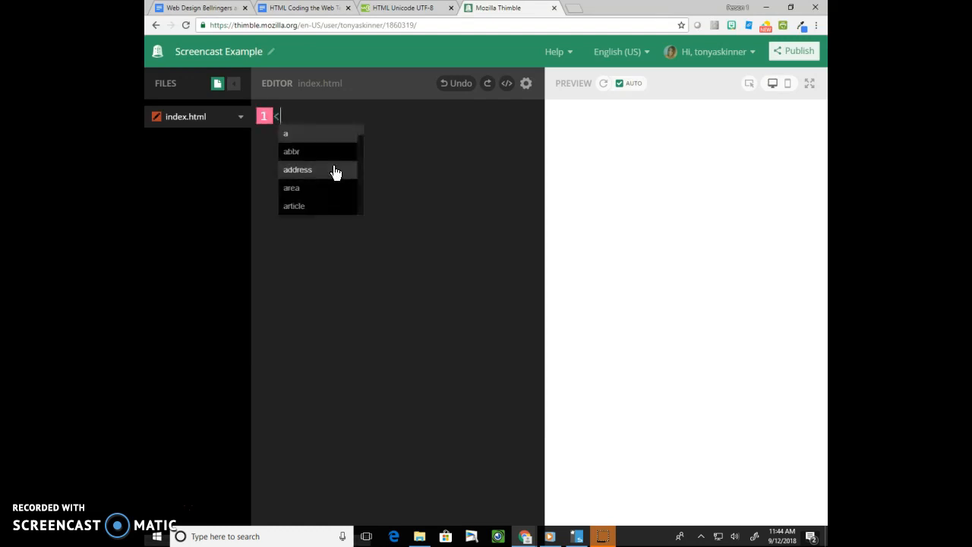
{"action": "type", "text": "!"}
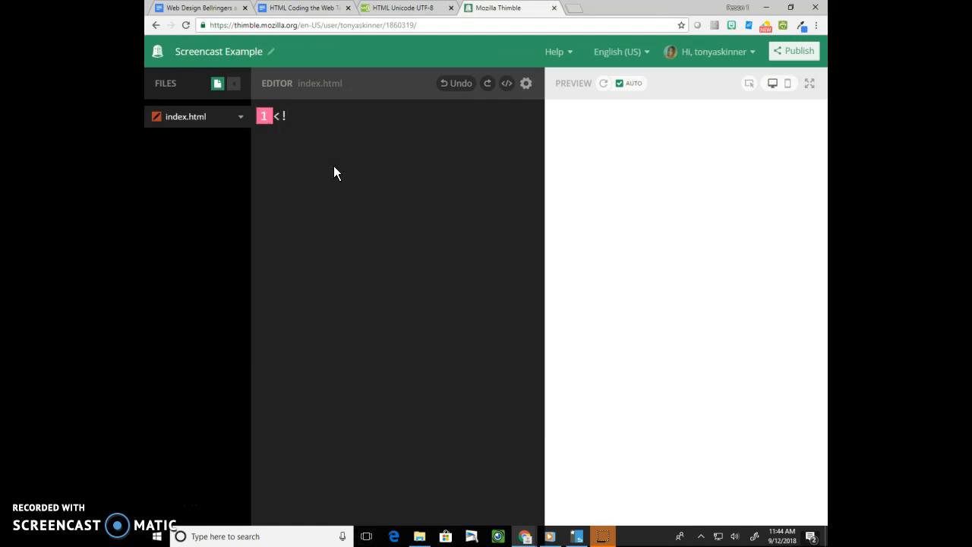
{"action": "type", "text": "do"}
- Write <!doctype html>, <html>, <head> and <body> with the auto-closed tags on separate lines
{"action": "key", "text": "BackSpace"}
{"action": "type", "text": "octype html>"}
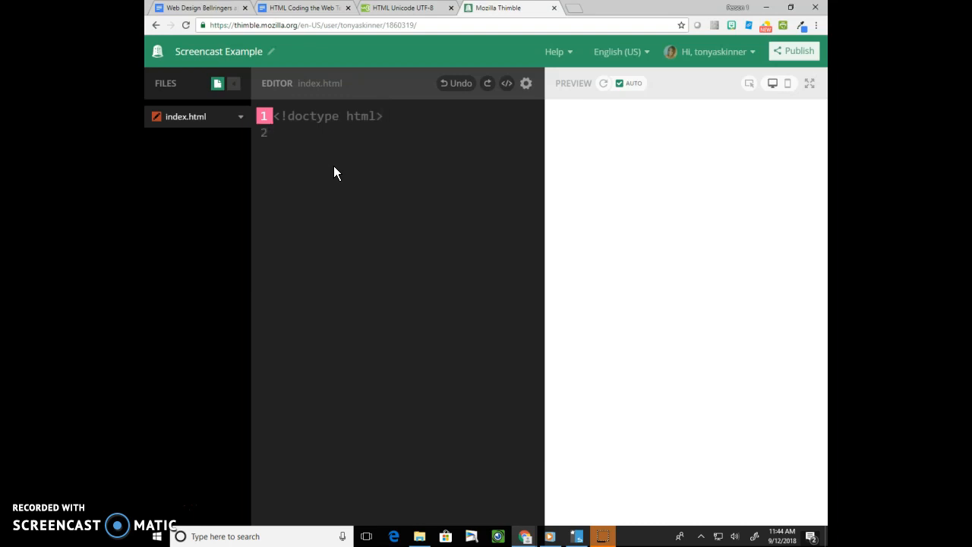
{"action": "type", "text": "<html></html>"}
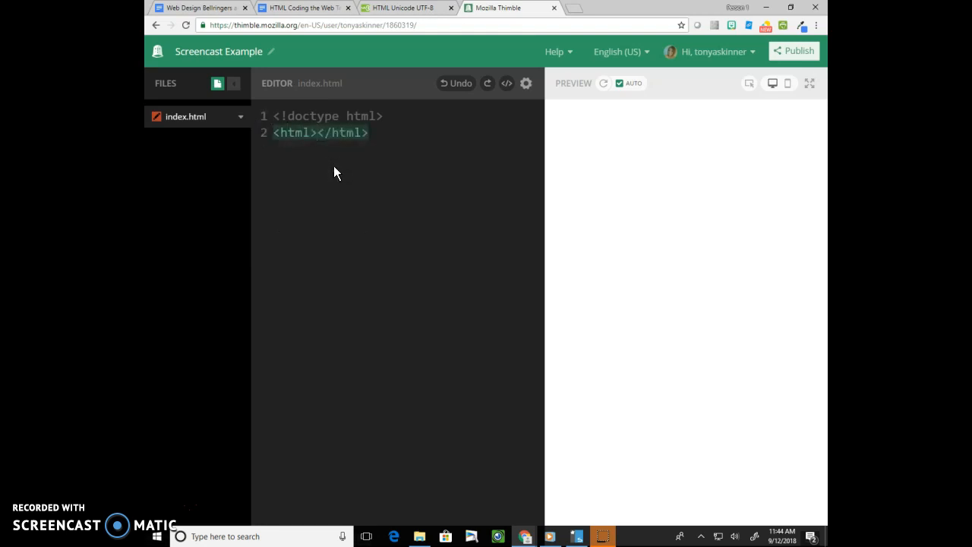
{"action": "key", "text": "Return"}
{"action": "key", "text": "Return"}
{"action": "key", "text": "Return"}
{"action": "key", "text": "Return"}
{"action": "key", "text": "Return"}
{"action": "key", "text": "Return"}
{"action": "key", "text": "Return"}
{"action": "key", "text": "Up"}
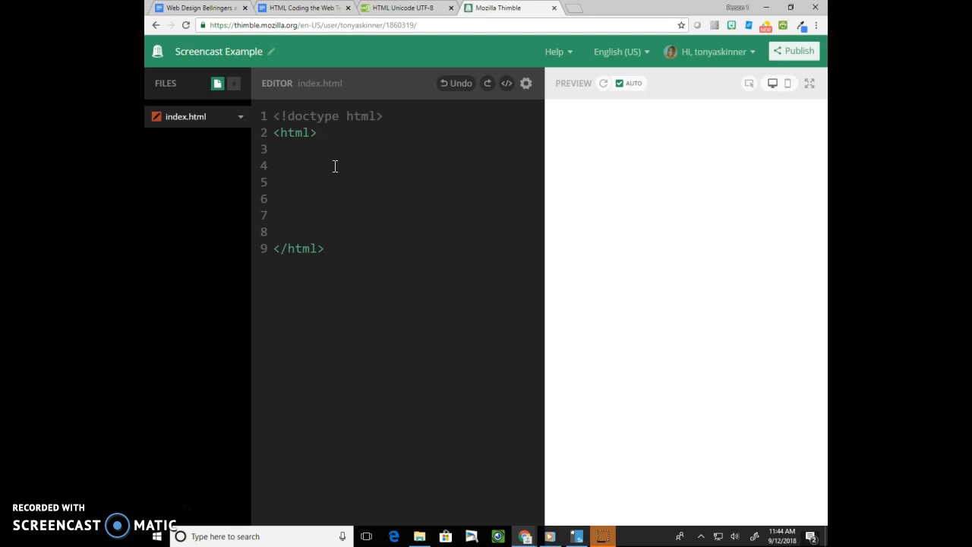
{"action": "key", "text": "Up"}
{"action": "key", "text": "Up"}
{"action": "key", "text": "Up"}
{"action": "type", "text": "<head>"}
{"action": "key", "text": "Return"}
{"action": "key", "text": "Down"}
{"action": "key", "text": "Down"}
{"action": "key", "text": "Down"}
{"action": "type", "text": "<body>"}
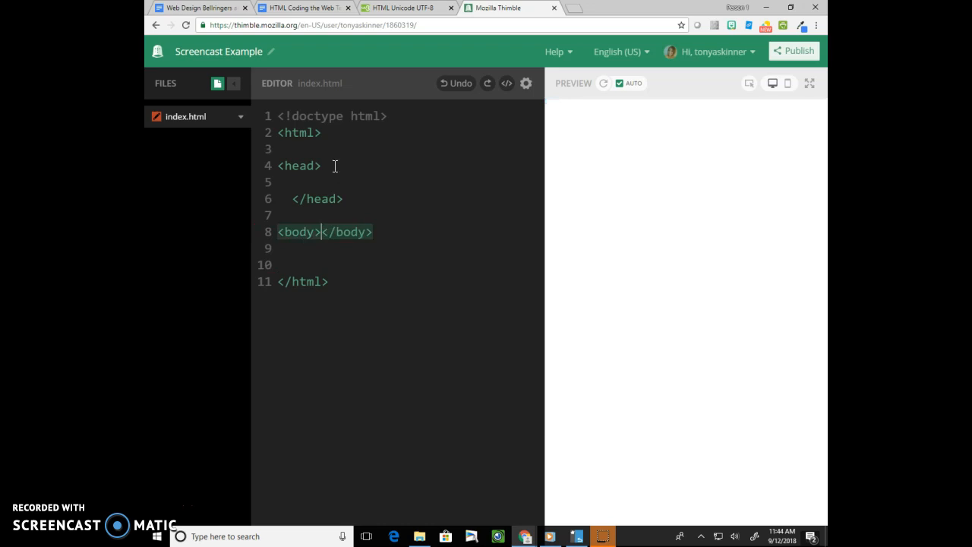
{"action": "key", "text": "Return"}
{"action": "key", "text": "Return"}
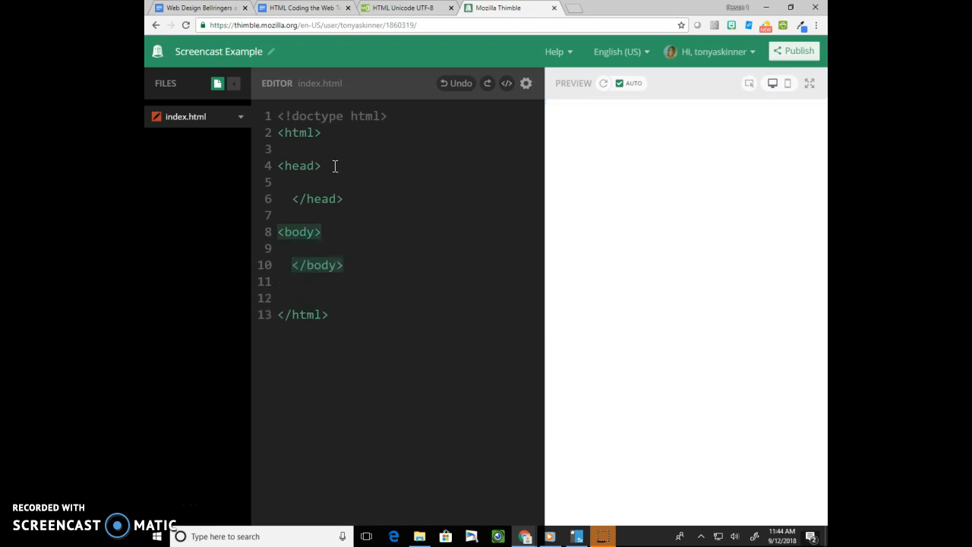
- Highlight the matching html and head tag pairs to check the skeleton structure
{"action": "left_click", "coordinate": [337, 117]}
{"action": "double_click", "coordinate": [298, 133]}
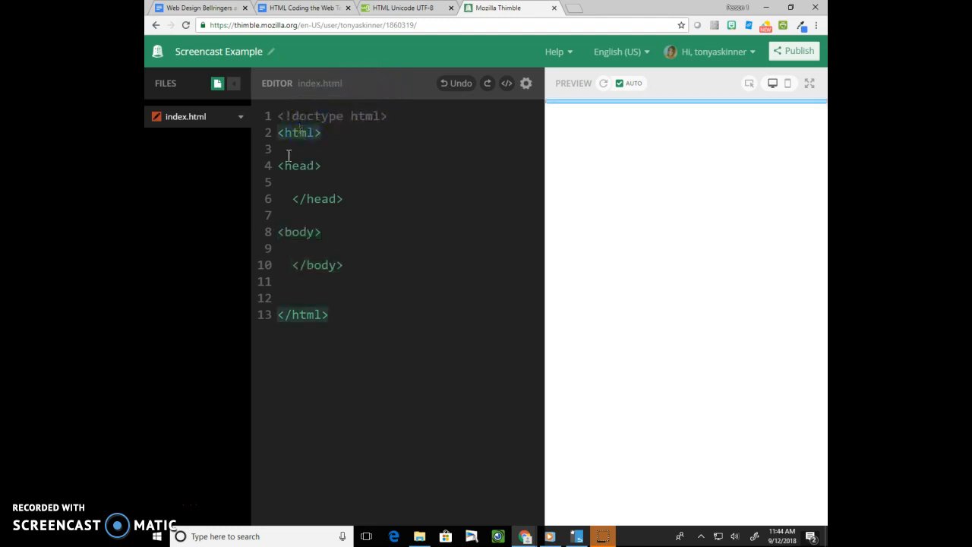
{"action": "left_click", "coordinate": [355, 347]}
{"action": "left_click", "coordinate": [294, 181]}
{"action": "double_click", "coordinate": [294, 166]}
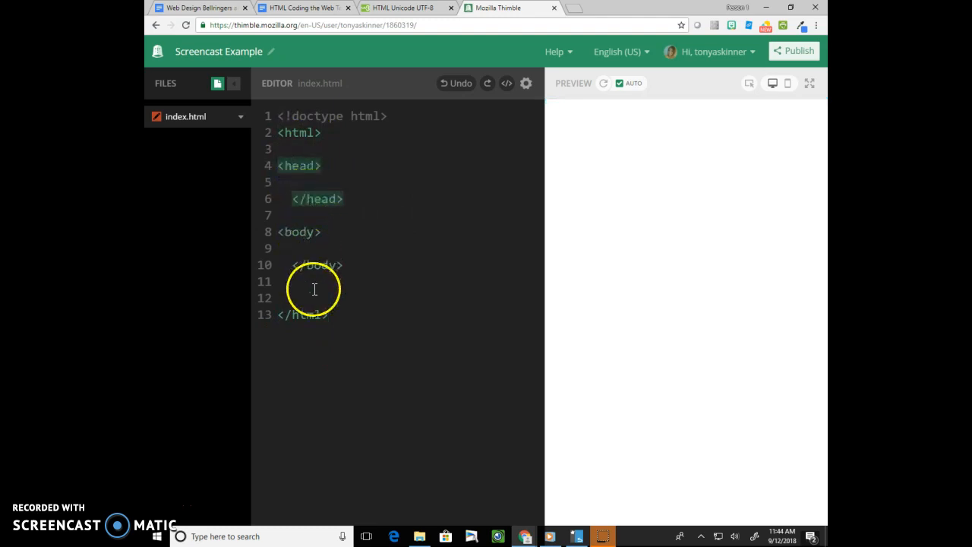
- Add a charset meta tag inside the head, accepting the attribute suggestion
{"action": "left_click", "coordinate": [306, 182]}
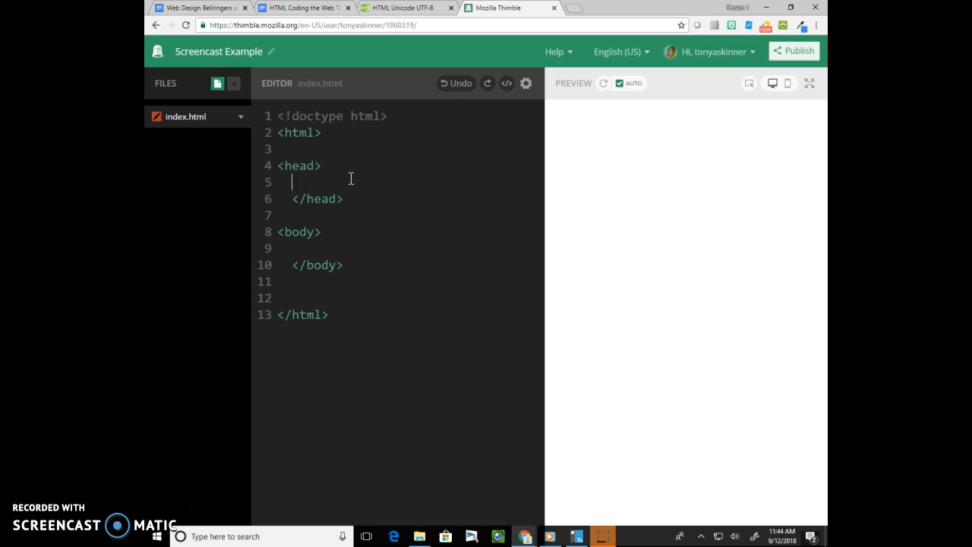
{"action": "left_click", "coordinate": [351, 179]}
{"action": "type", "text": "<meta"}
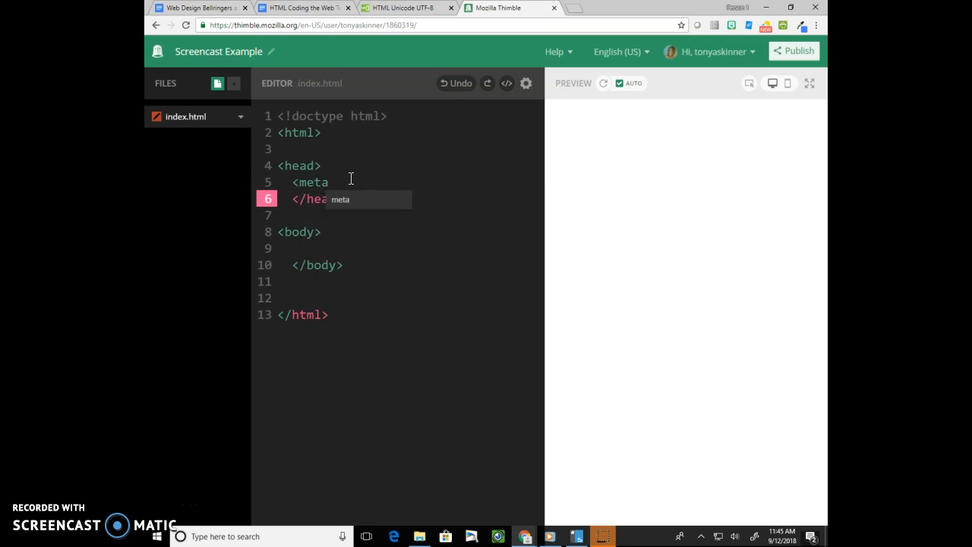
{"action": "type", "text": " ch"}
{"action": "key", "text": "Return"}
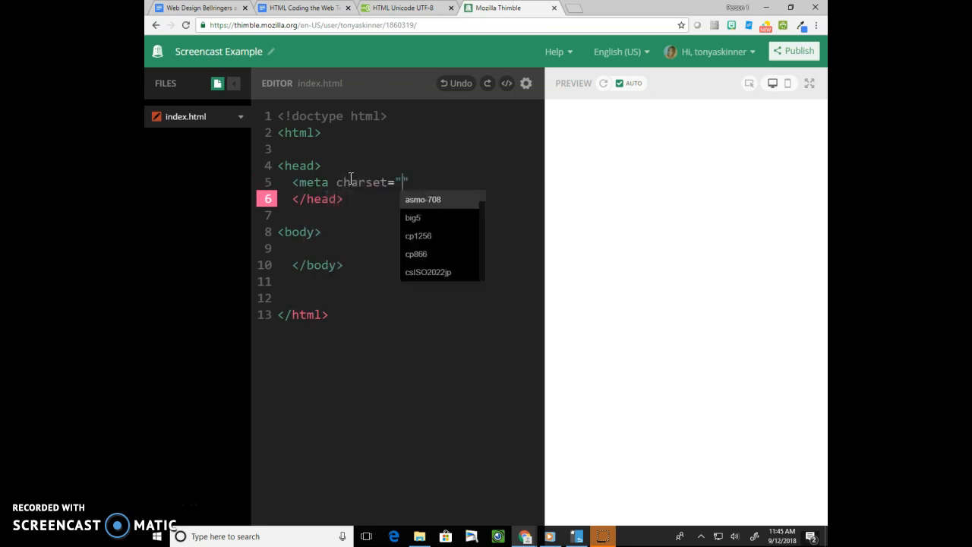
{"action": "type", "text": "utf-8\""}
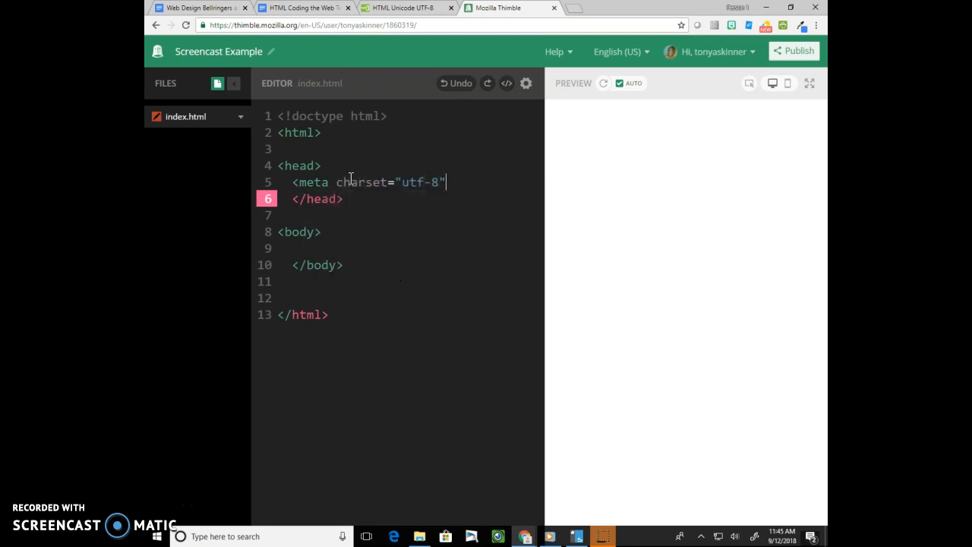
{"action": "type", "text": ">"}
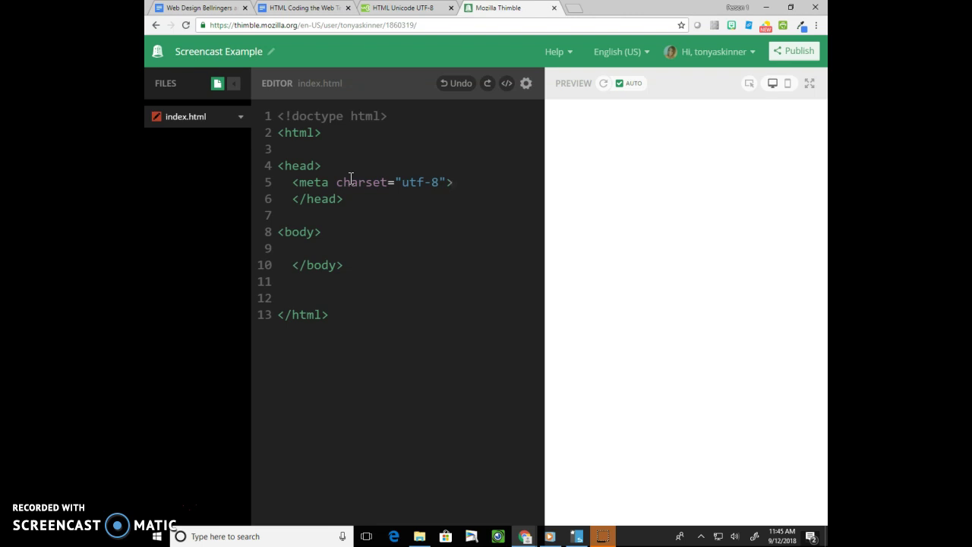
{"action": "key", "text": "Return"}
{"action": "type", "text": "<meta "}
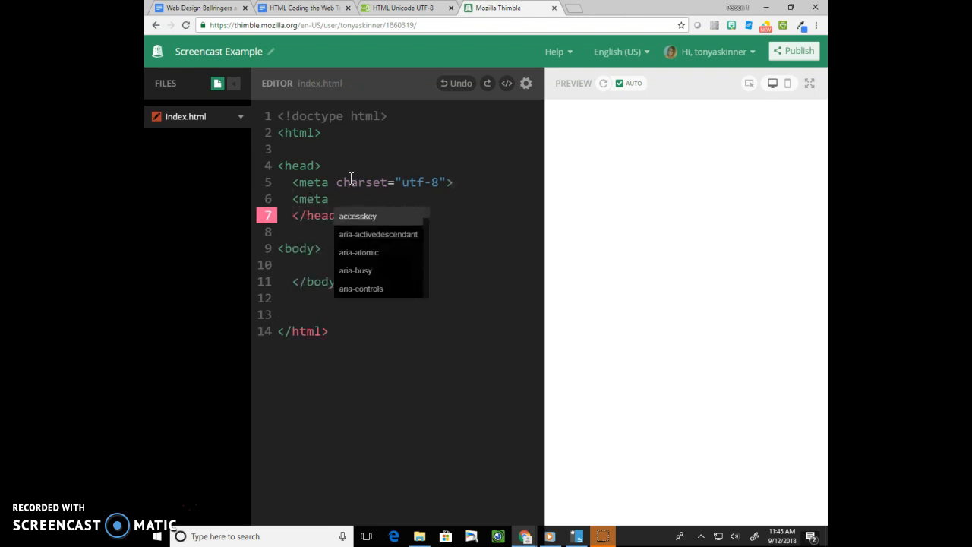
{"action": "type", "text": "name=\""}
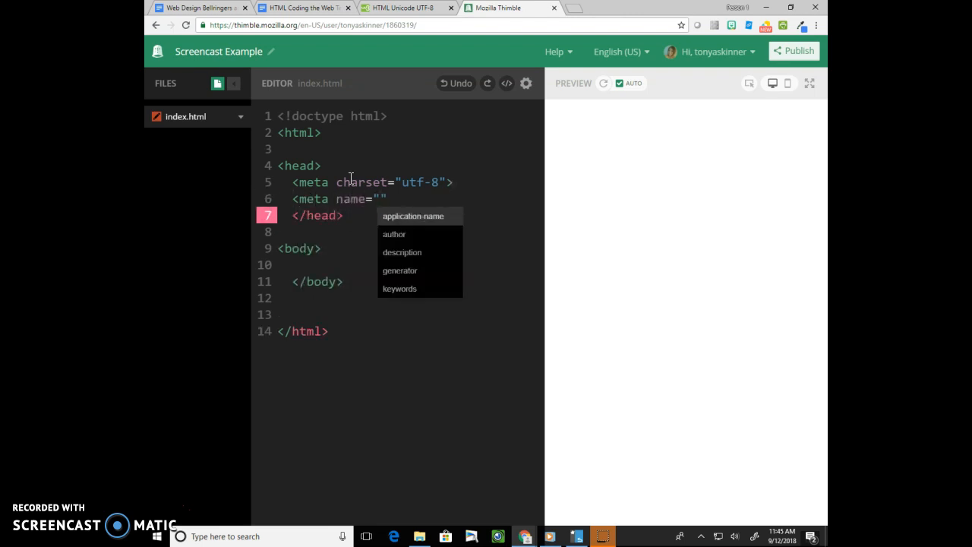
{"action": "type", "text": "vie"}
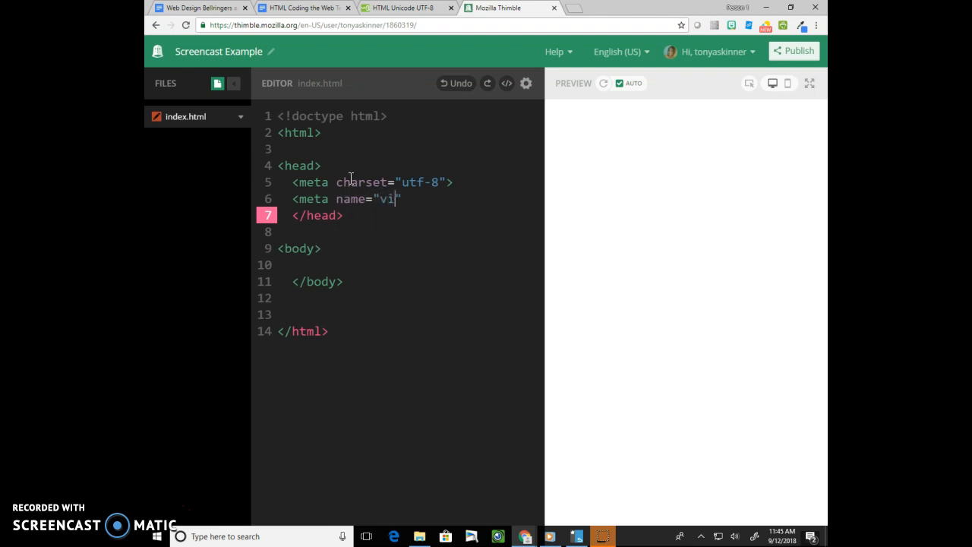
{"action": "type", "text": "wport\""}
{"action": "type", "text": "content=\""}
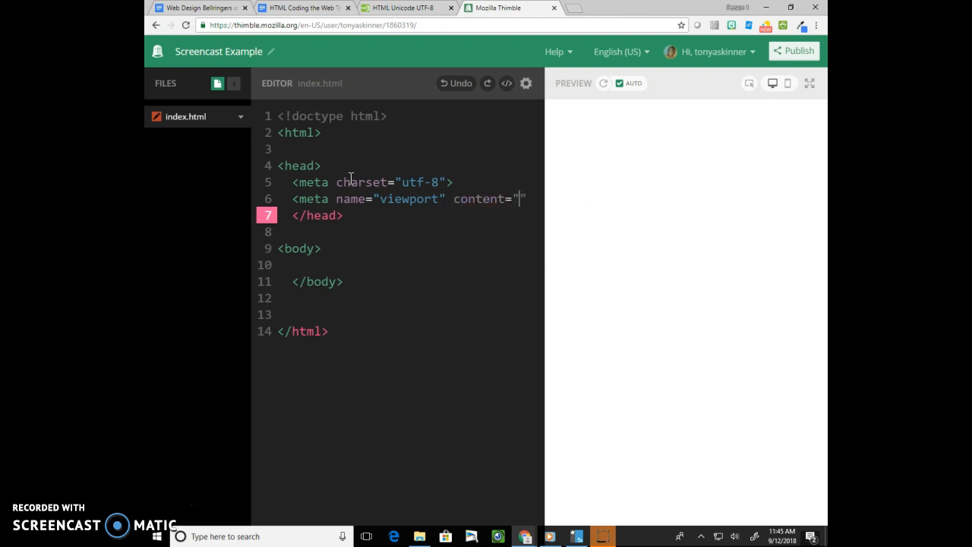
{"action": "type", "text": "wi"}
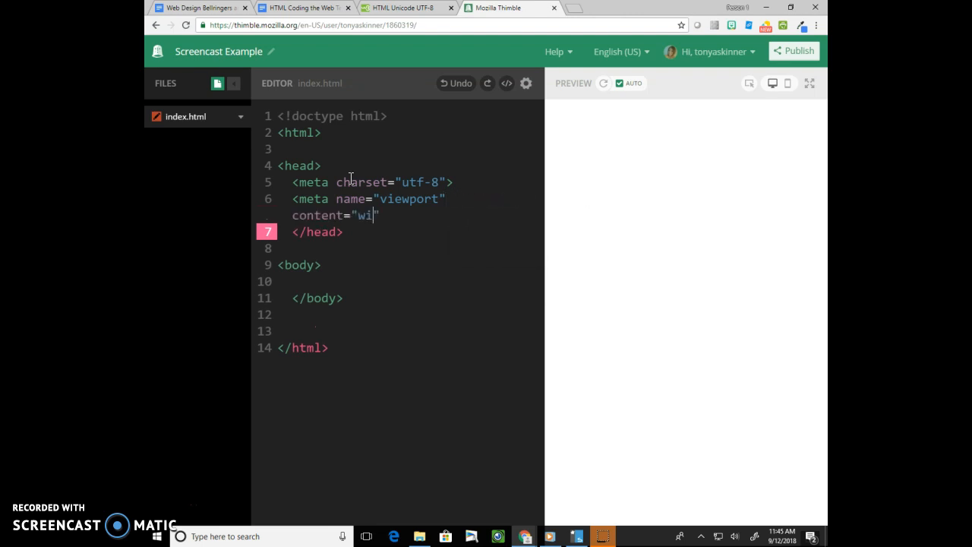
{"action": "type", "text": "dth=device-width"}
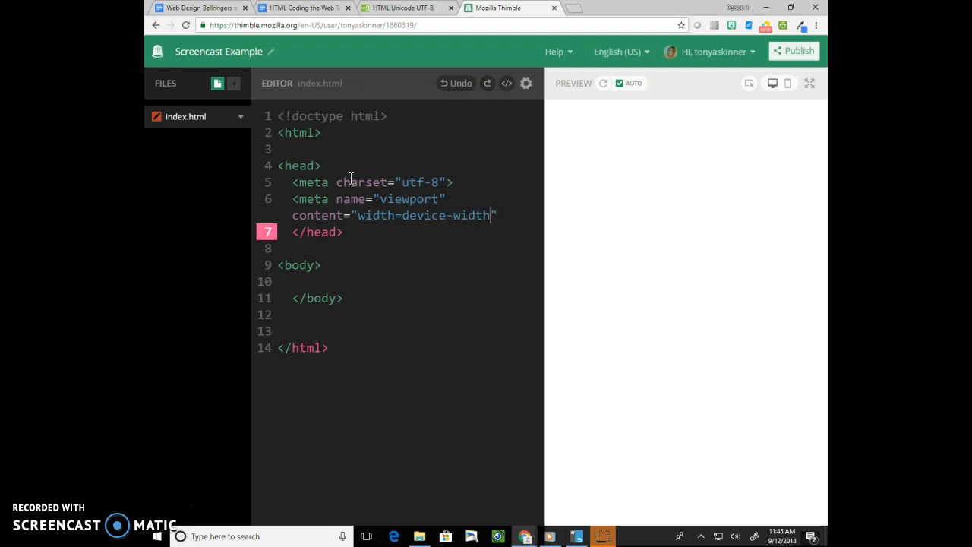
{"action": "type", "text": ","}
{"action": "type", "text": ", inti"}
- Add <meta name="viewport" content="width=device-width, initial-scale=1"> followed by a blank line
{"action": "key", "text": "BackSpace"}
{"action": "key", "text": "BackSpace"}
{"action": "type", "text": "itial-sa"}
{"action": "key", "text": "BackSpace"}
{"action": "type", "text": "cale=1\""}
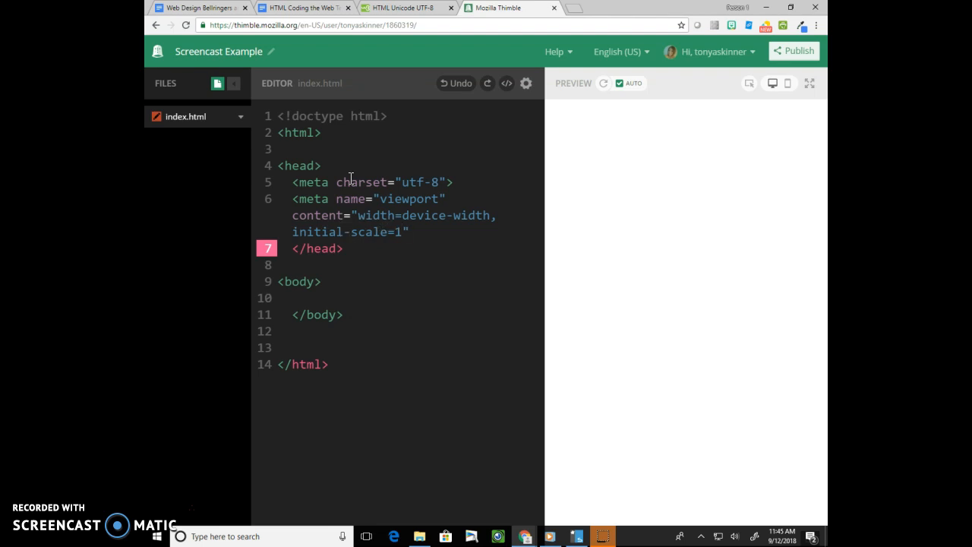
{"action": "type", "text": ">"}
{"action": "left_click", "coordinate": [417, 232]}
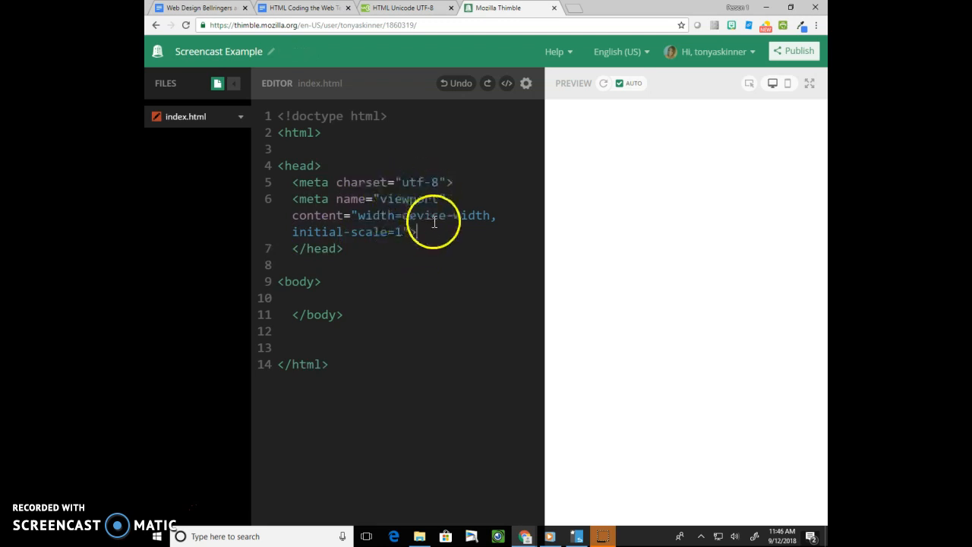
{"action": "left_click", "coordinate": [433, 234]}
{"action": "key", "text": "Return"}
{"action": "key", "text": "Return"}
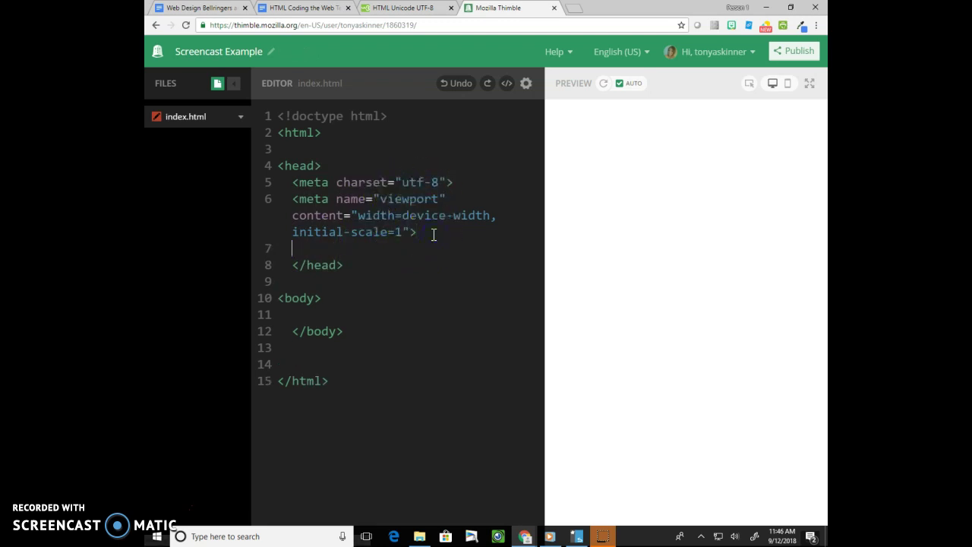
- Add <title>Words in the Title Bar</title> inside the head
{"action": "key", "text": "Return"}
{"action": "key", "text": "Return"}
{"action": "type", "text": "<title>"}
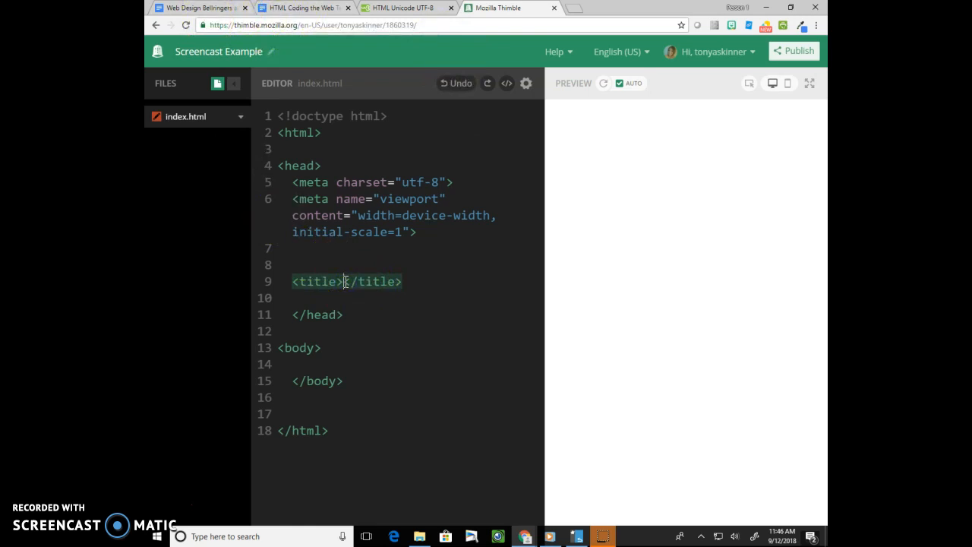
{"action": "type", "text": "Words in the Title Bar"}
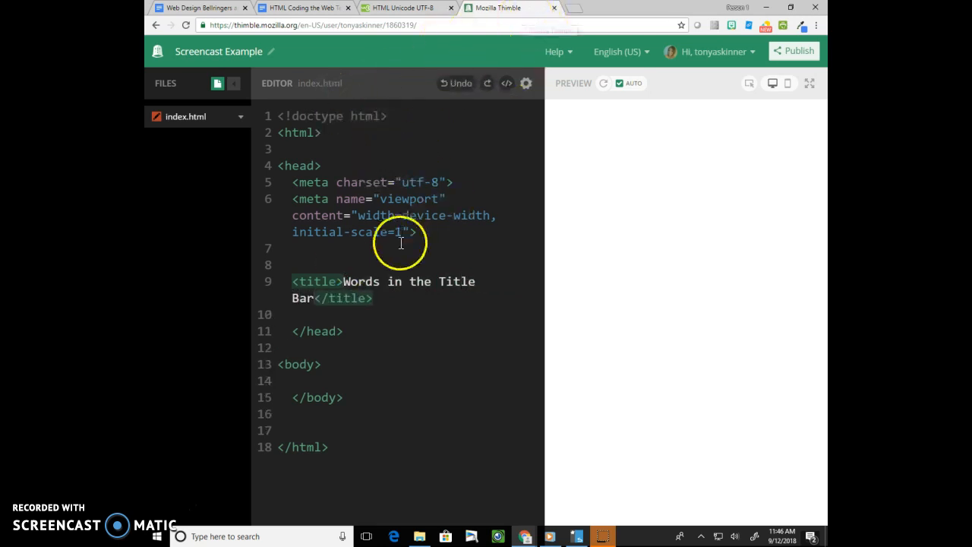
{"action": "left_click", "coordinate": [357, 333]}
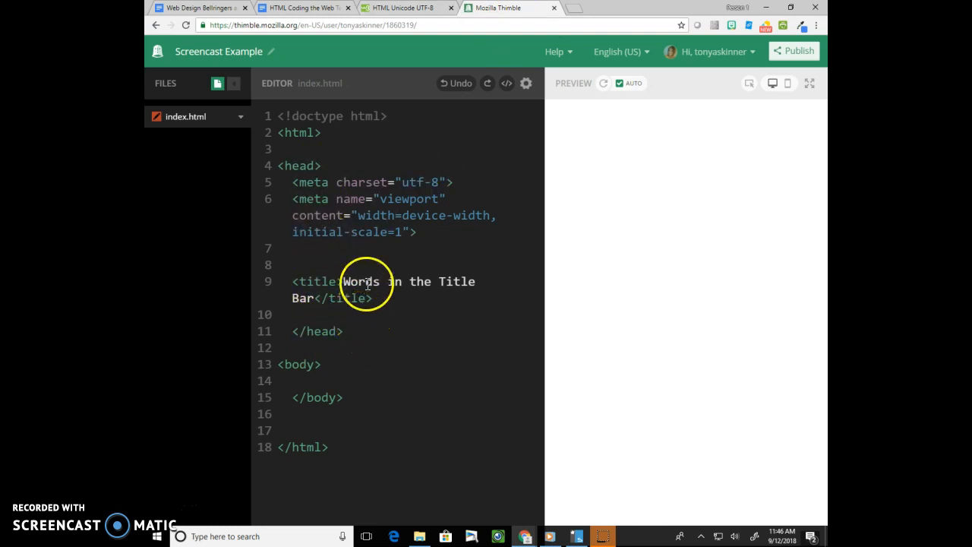
- Add <h1>Heading</h1> and <h6>Little heading</h6> inside the body
{"action": "left_click", "coordinate": [323, 380]}
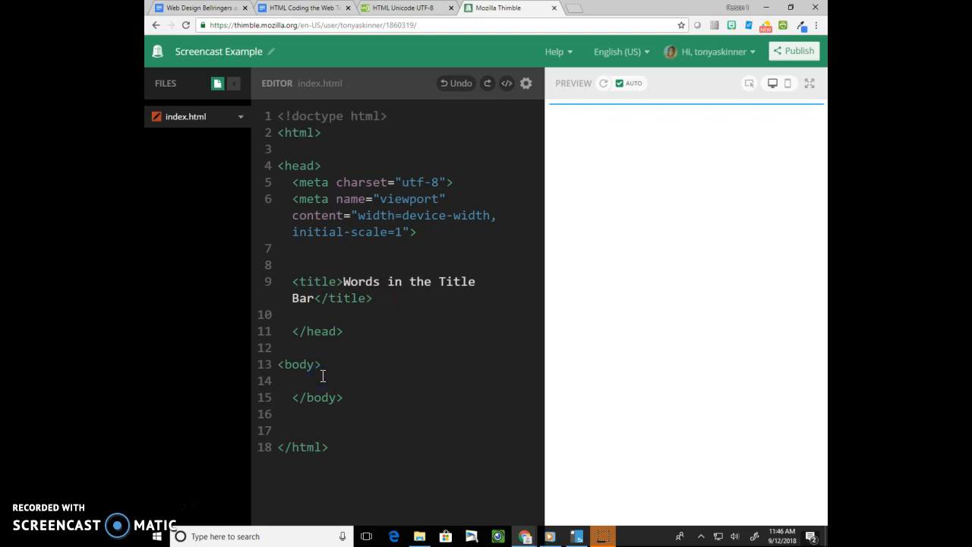
{"action": "key", "text": "Return"}
{"action": "key", "text": "Return"}
{"action": "key", "text": "Return"}
{"action": "key", "text": "Up"}
{"action": "key", "text": "Up"}
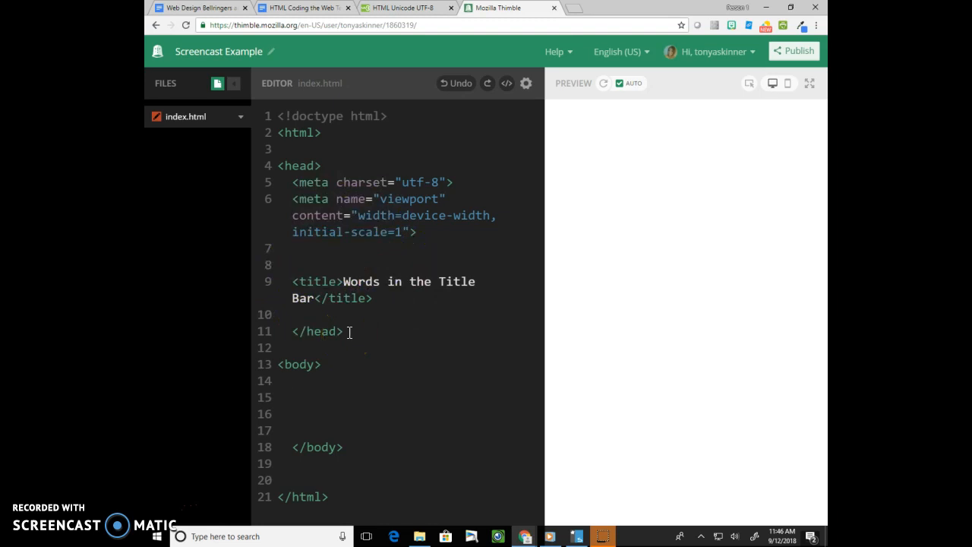
{"action": "left_click", "coordinate": [336, 394]}
{"action": "type", "text": "<h1>"}
{"action": "type", "text": "Head"}
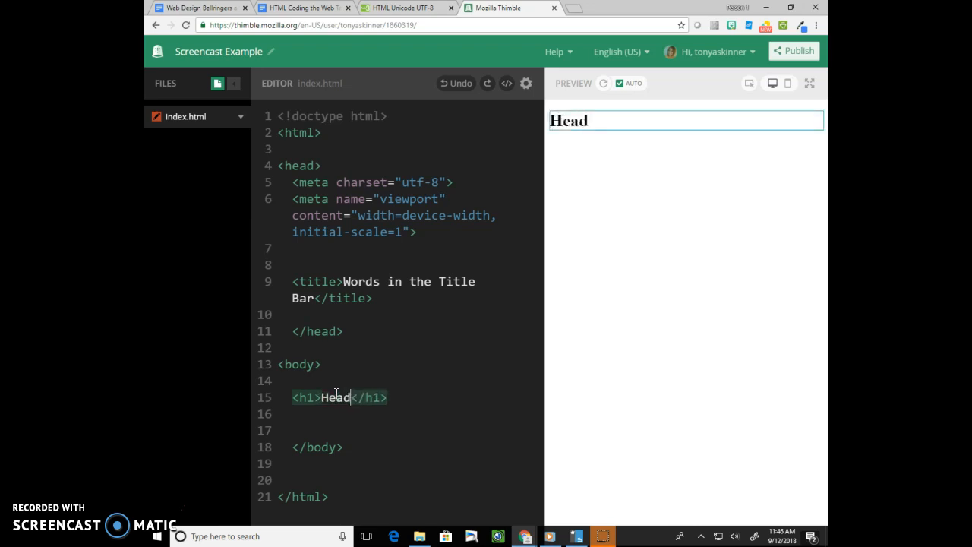
{"action": "type", "text": "ings"}
{"action": "key", "text": "BackSpace"}
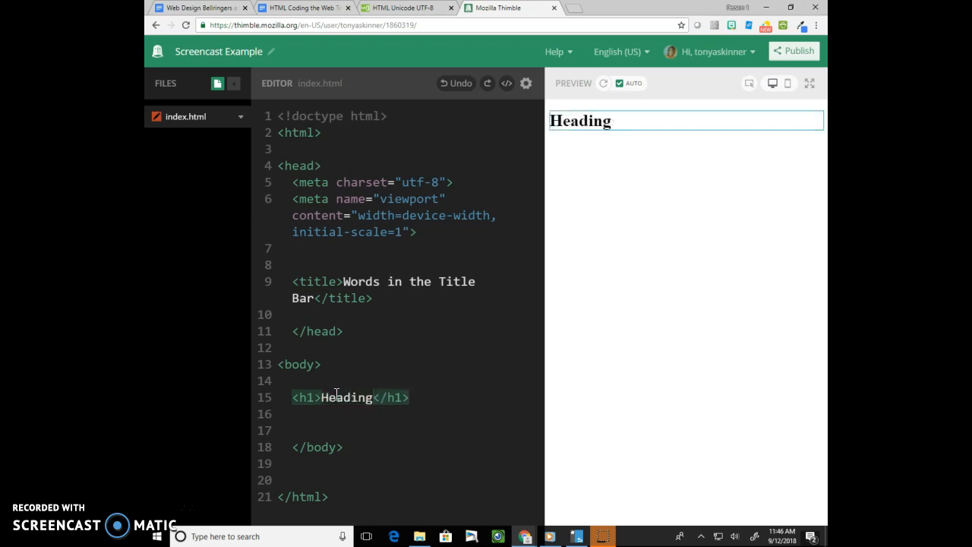
{"action": "left_click", "coordinate": [414, 397]}
{"action": "key", "text": "Return"}
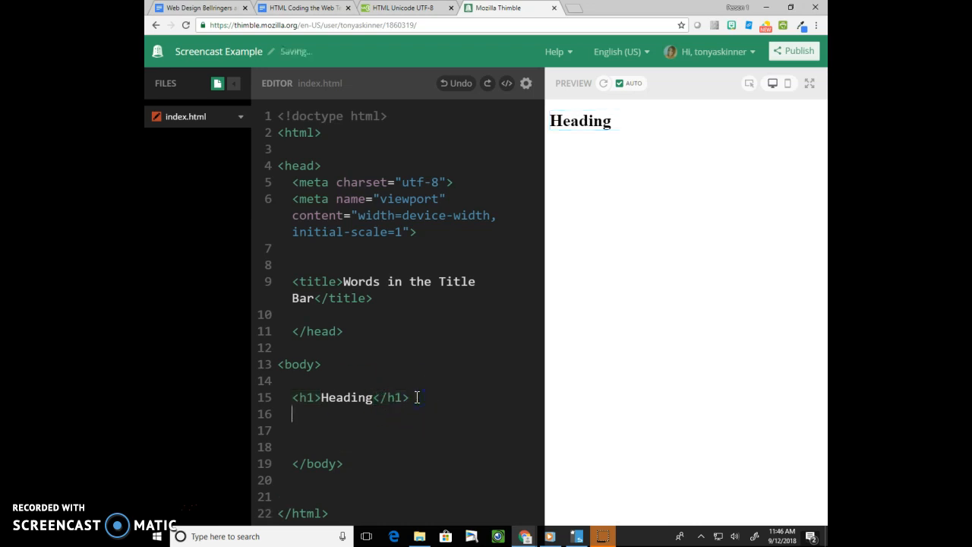
{"action": "type", "text": "<h"}
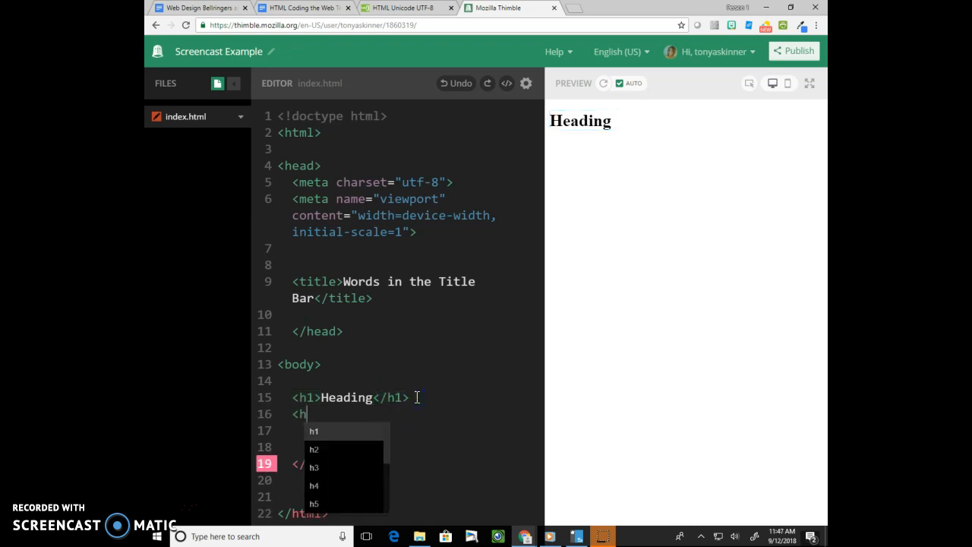
{"action": "type", "text": "6"}
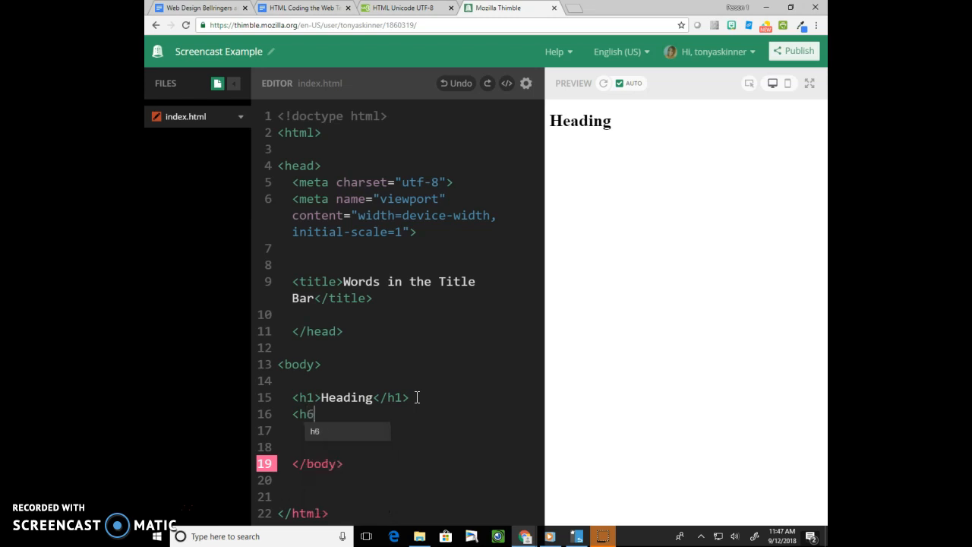
{"action": "type", "text": "></h6>"}
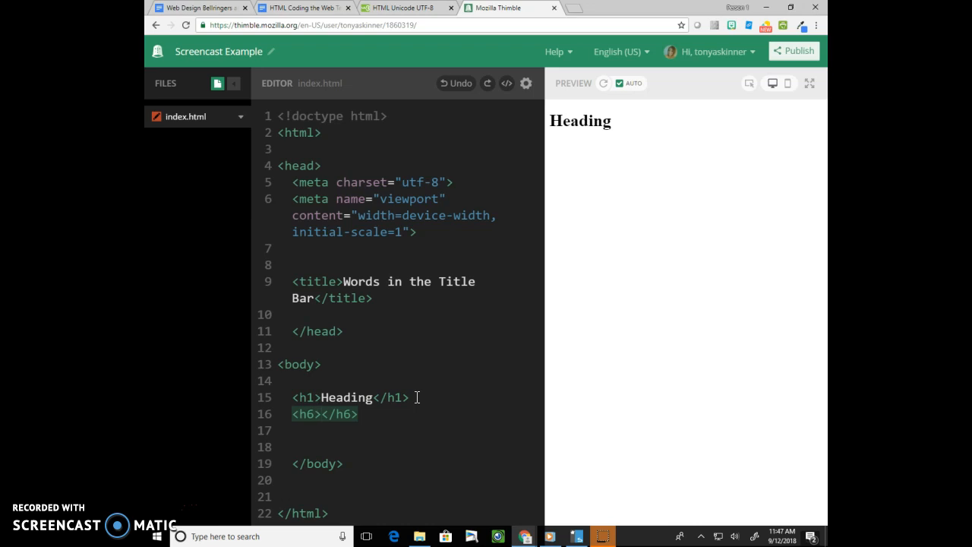
{"action": "type", "text": "Little heading"}
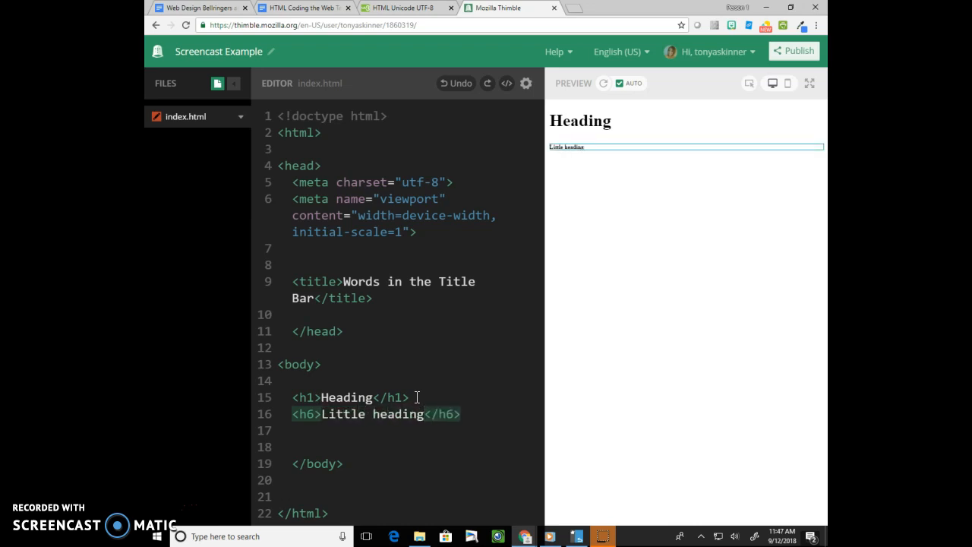
- Add an h2 reading Line<br>Break below the headings and open a blank line after it
{"action": "key", "text": "End"}
{"action": "key", "text": "Return"}
{"action": "key", "text": "Return"}
{"action": "type", "text": "<"}
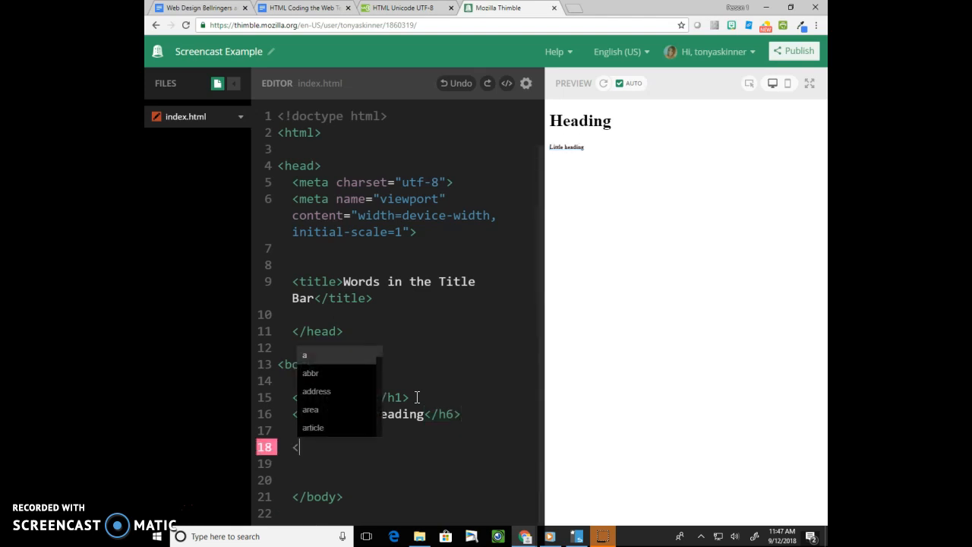
{"action": "type", "text": "h2></h2>"}
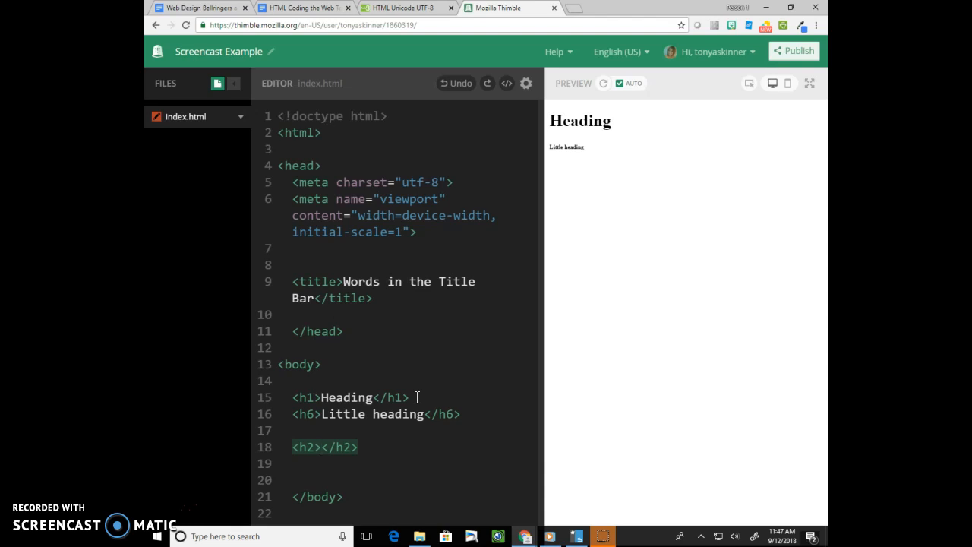
{"action": "type", "text": "Line"}
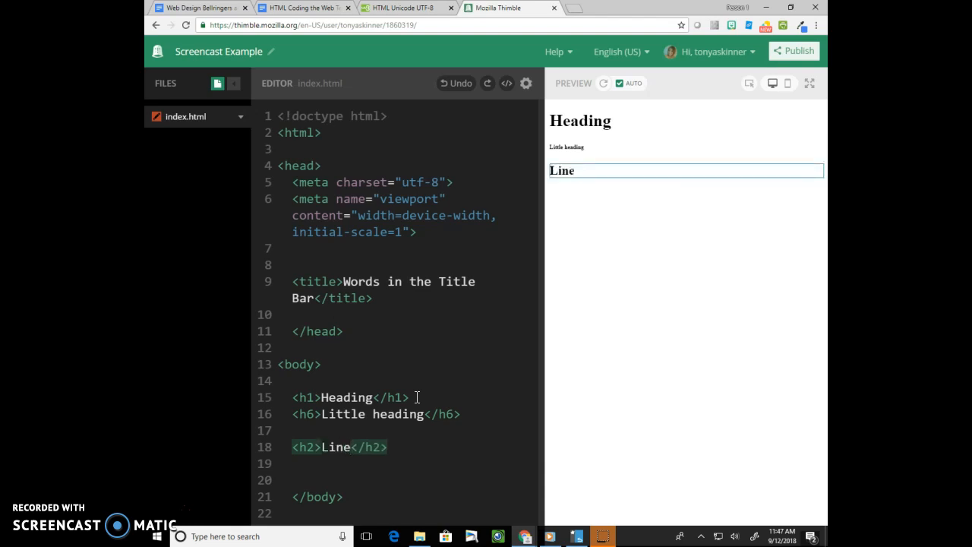
{"action": "type", "text": "<br>"}
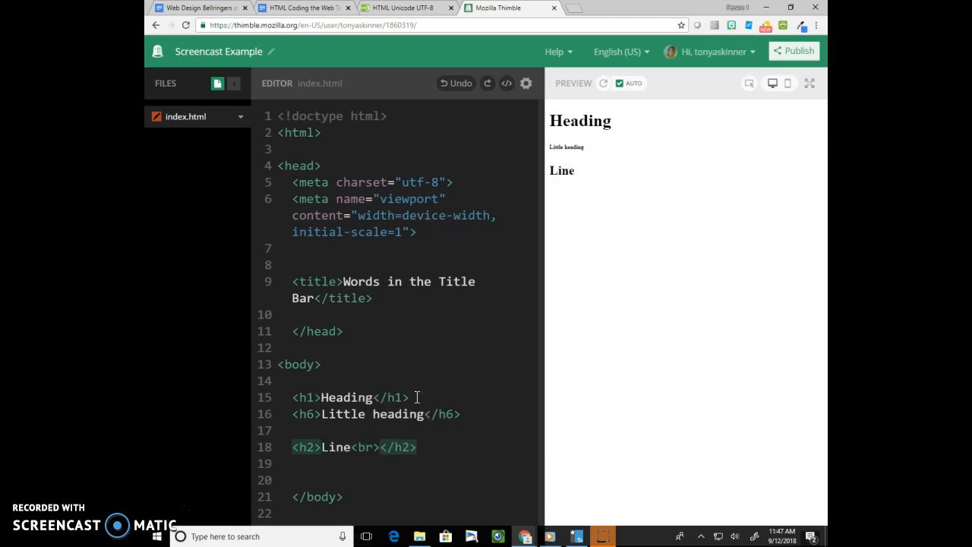
{"action": "type", "text": "Break"}
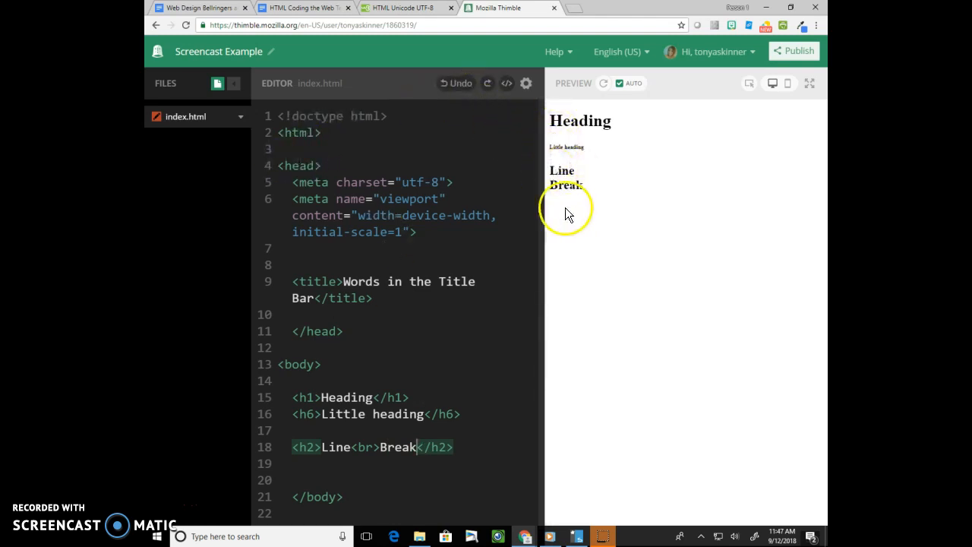
{"action": "left_click", "coordinate": [483, 446]}
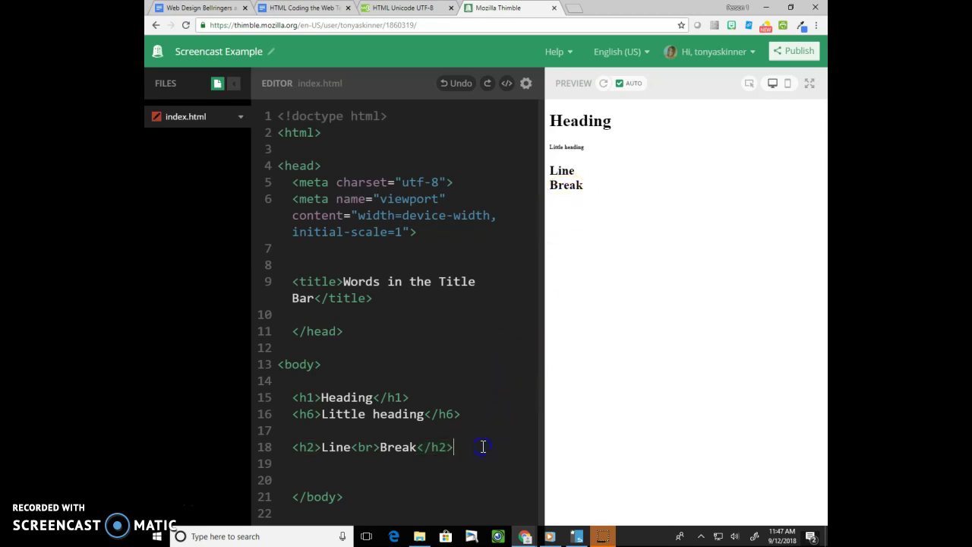
{"action": "left_click", "coordinate": [371, 447]}
{"action": "left_click", "coordinate": [452, 446]}
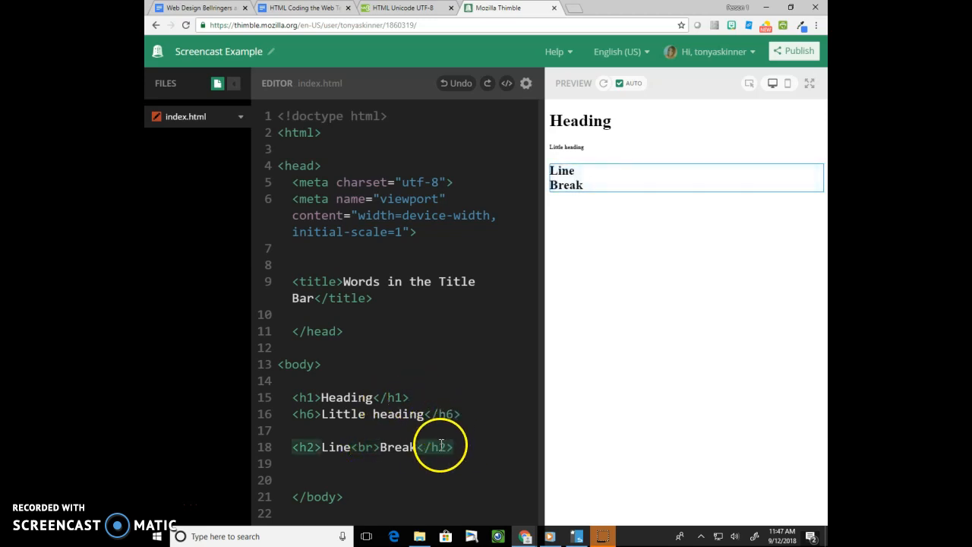
{"action": "left_click", "coordinate": [372, 447]}
{"action": "left_click", "coordinate": [454, 447]}
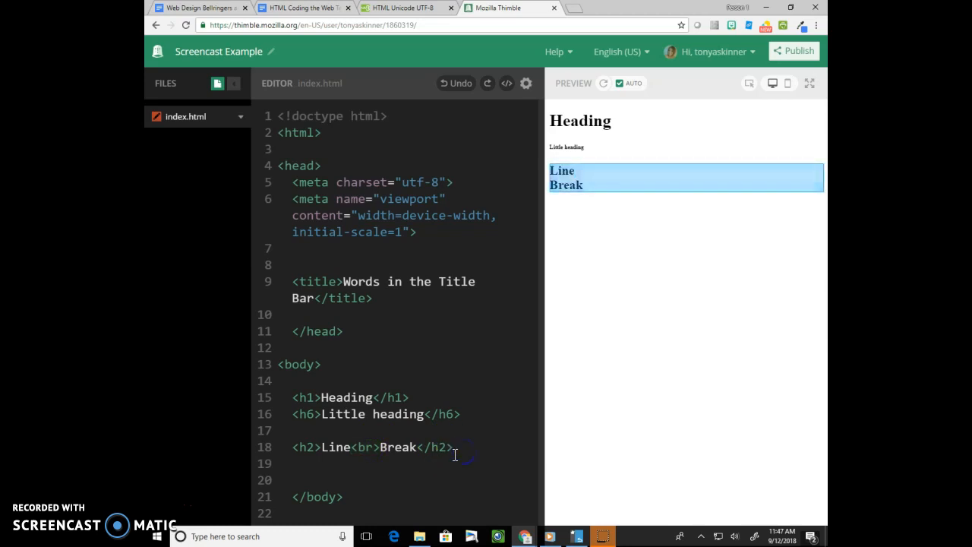
{"action": "key", "text": "Return"}
{"action": "key", "text": "Return"}
{"action": "type", "text": "<hr>"}
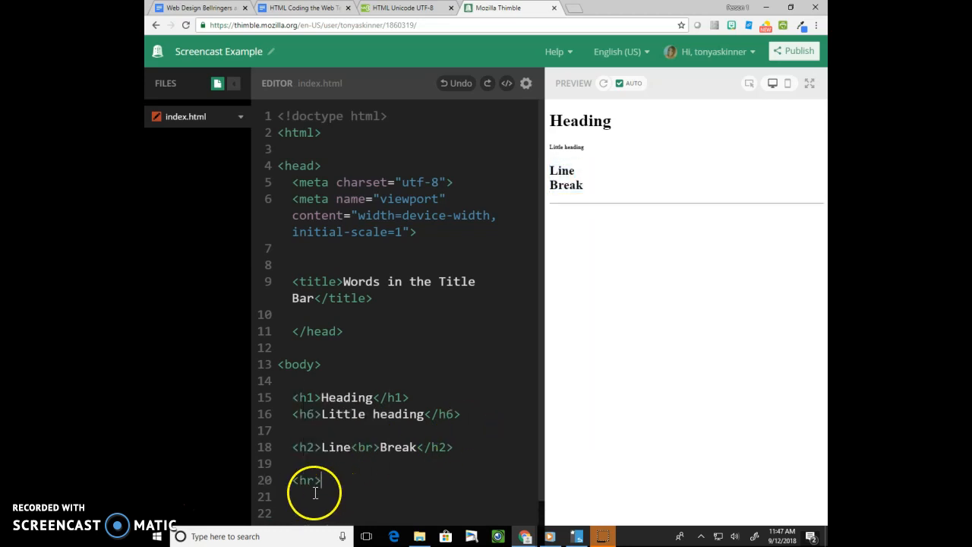
- Add an <hr> horizontal rule, then review the textbook's Project 1B layout
{"action": "left_click", "coordinate": [312, 486]}
{"action": "scroll", "coordinate": [388, 501], "scroll_direction": "down", "scroll_amount": 1}
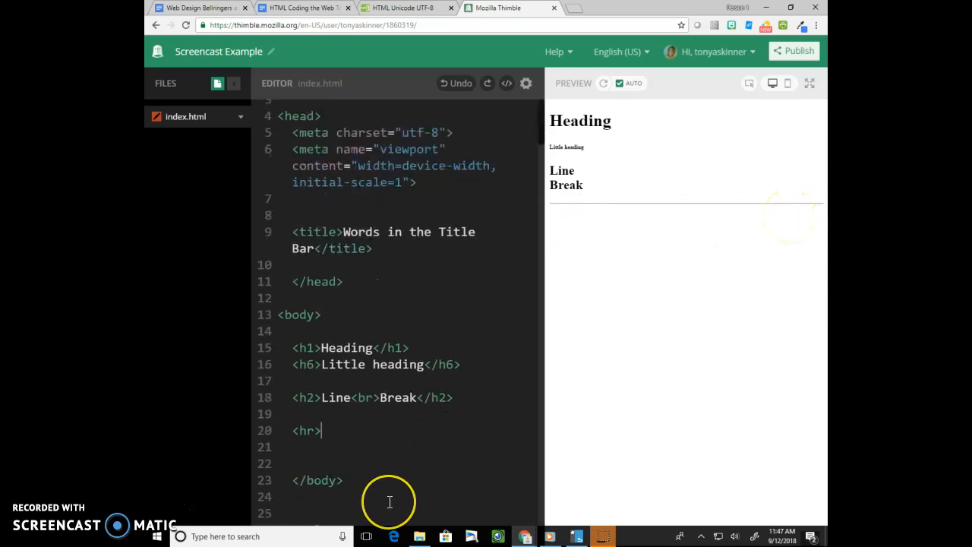
{"action": "scroll", "coordinate": [389, 501], "scroll_direction": "up", "scroll_amount": 1}
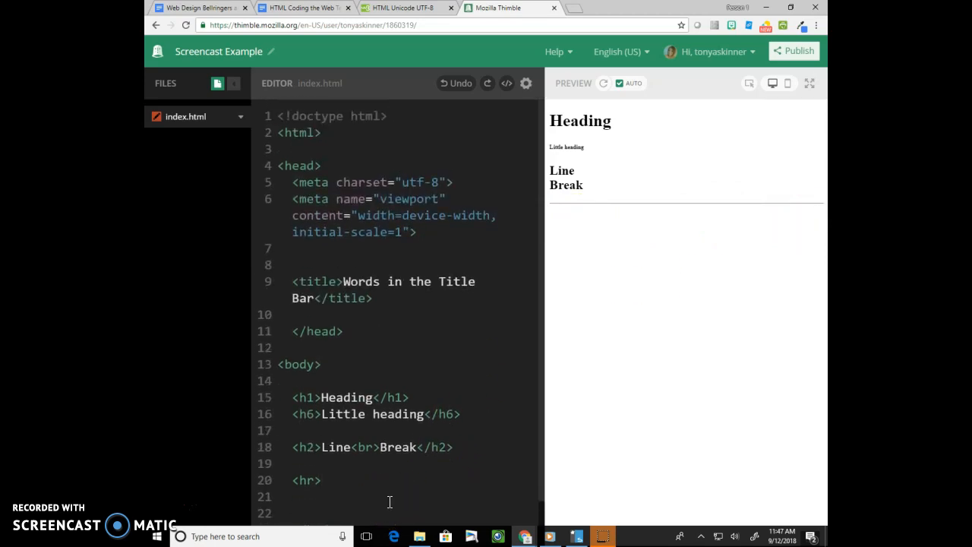
{"action": "left_click", "coordinate": [315, 298]}
{"action": "left_click", "coordinate": [296, 7]}
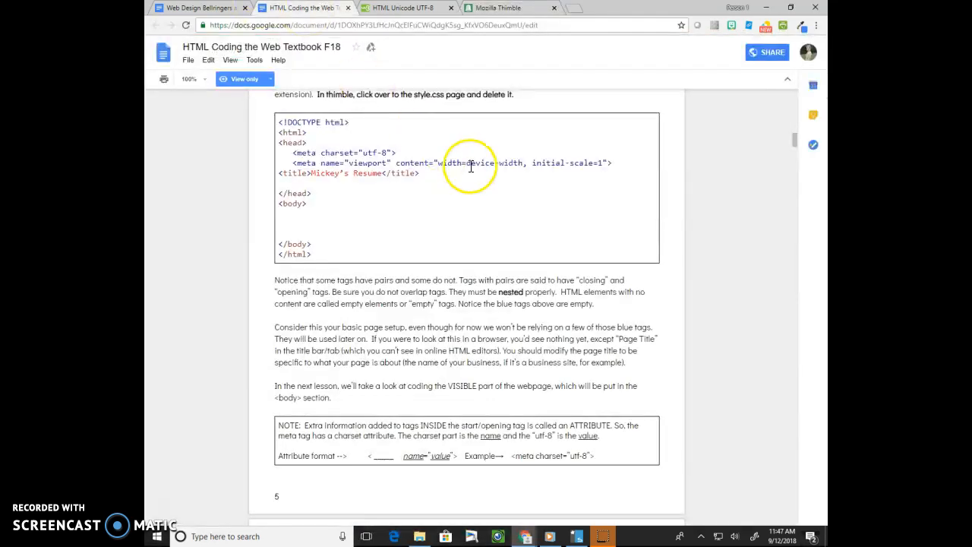
{"action": "scroll", "coordinate": [471, 167], "scroll_direction": "down", "scroll_amount": 5}
{"action": "scroll", "coordinate": [471, 167], "scroll_direction": "down", "scroll_amount": 5}
{"action": "scroll", "coordinate": [471, 167], "scroll_direction": "down", "scroll_amount": 5}
{"action": "scroll", "coordinate": [471, 167], "scroll_direction": "down", "scroll_amount": 3}
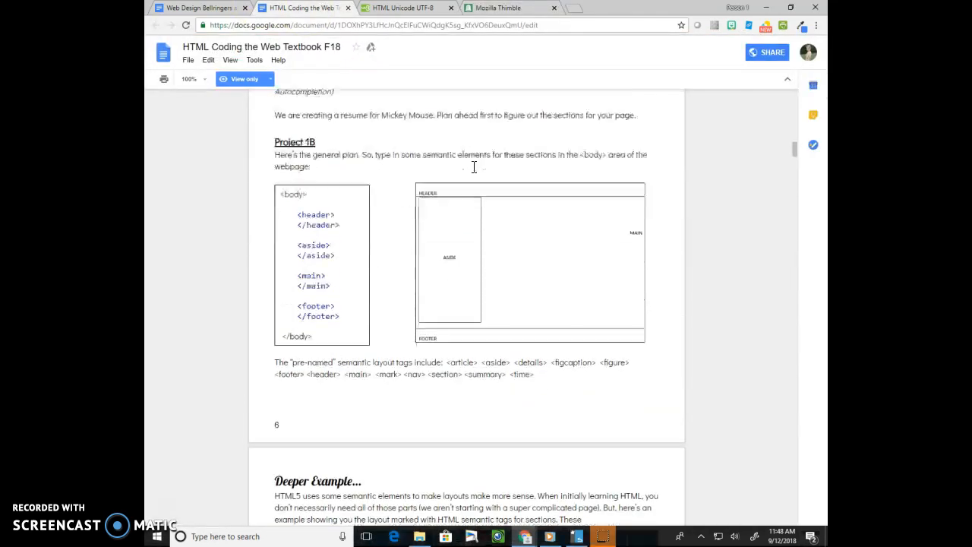
{"action": "scroll", "coordinate": [473, 167], "scroll_direction": "down", "scroll_amount": 1}
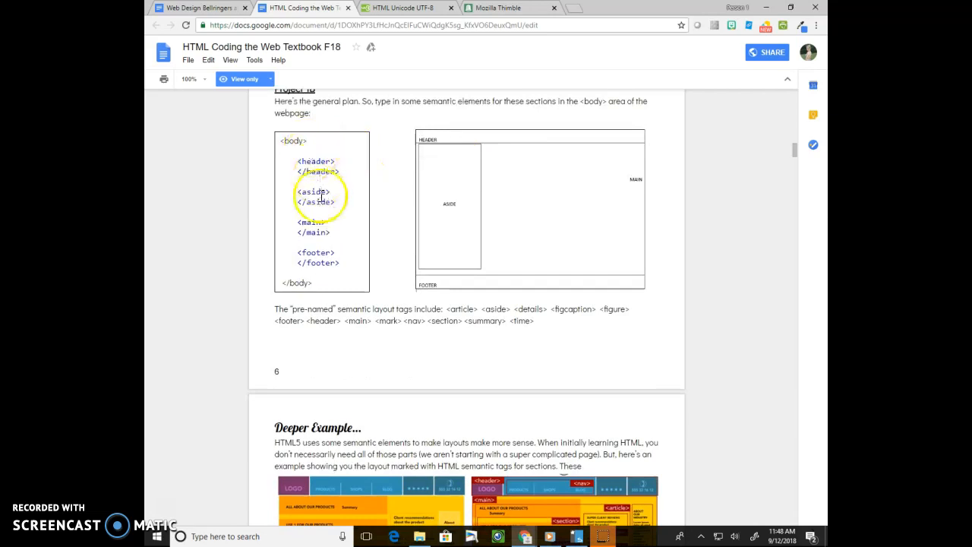
- Wrap the h1 and h6 headings in a <header> element, moving its closing tag below the h6
{"action": "left_click", "coordinate": [501, 7]}
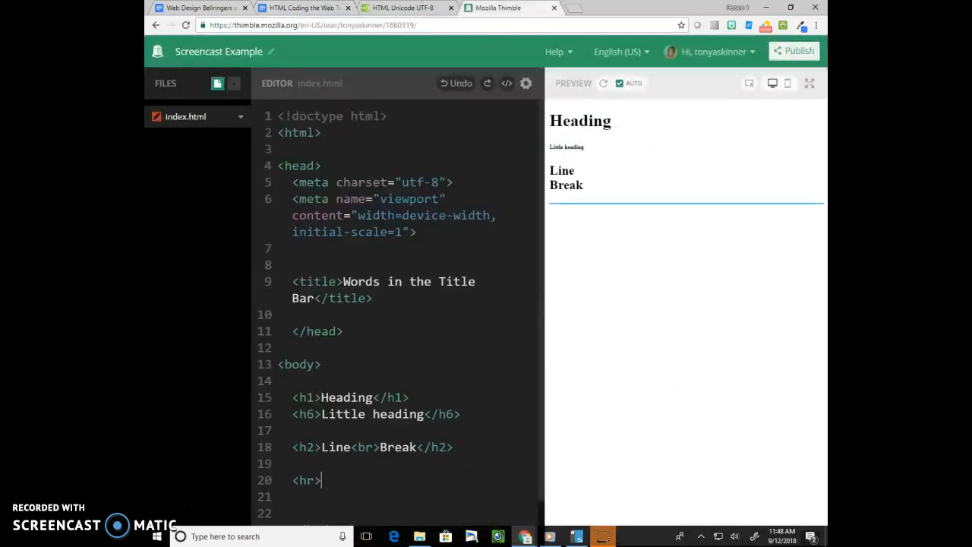
{"action": "scroll", "coordinate": [440, 327], "scroll_direction": "down", "scroll_amount": 1}
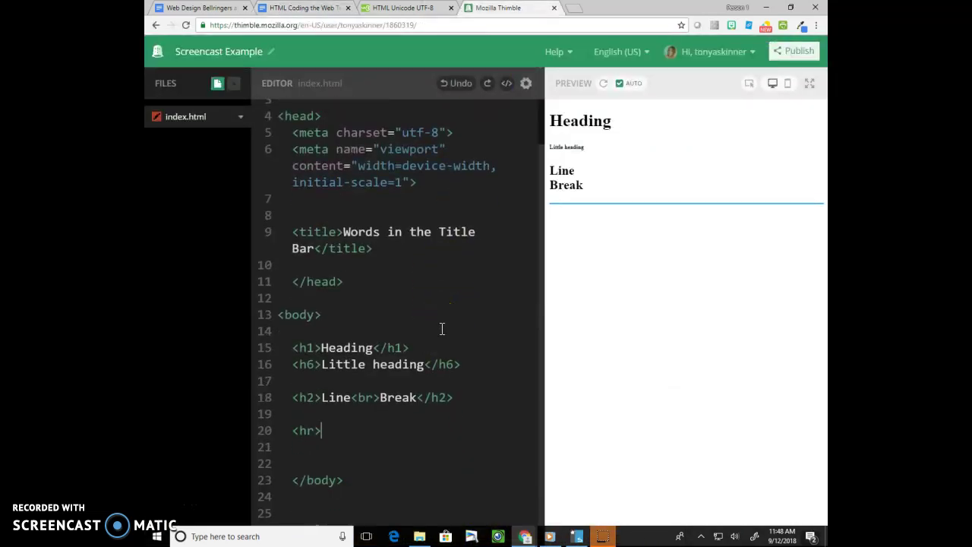
{"action": "left_click", "coordinate": [318, 329]}
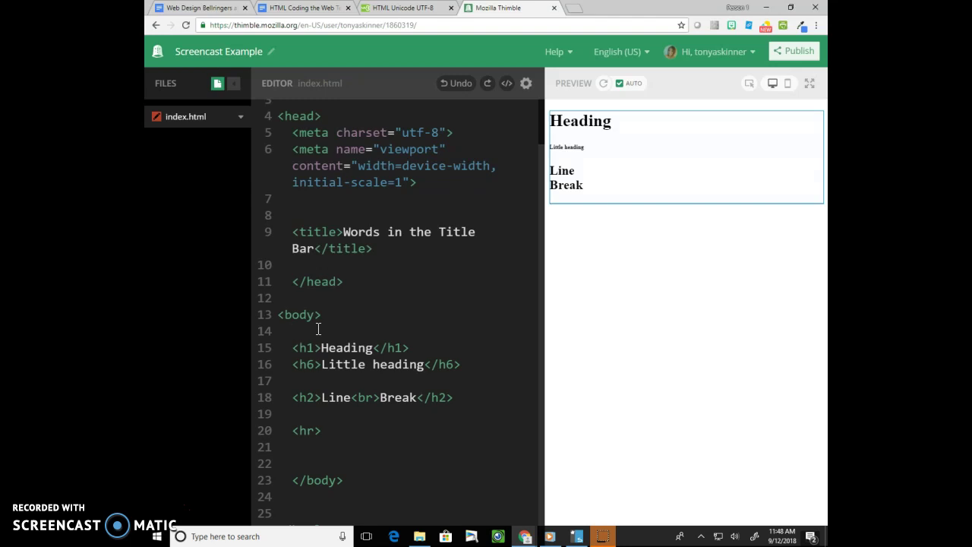
{"action": "key", "text": "Return"}
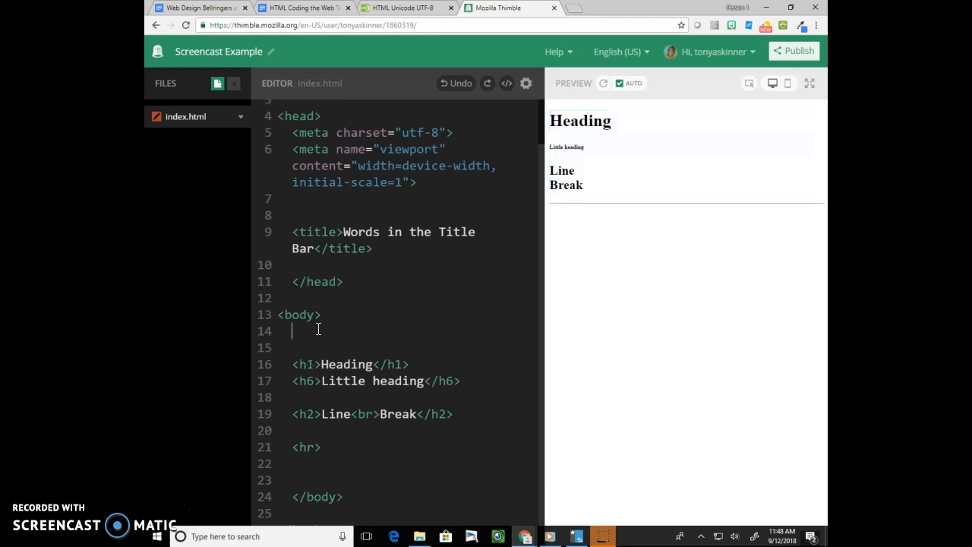
{"action": "type", "text": "<header></header>"}
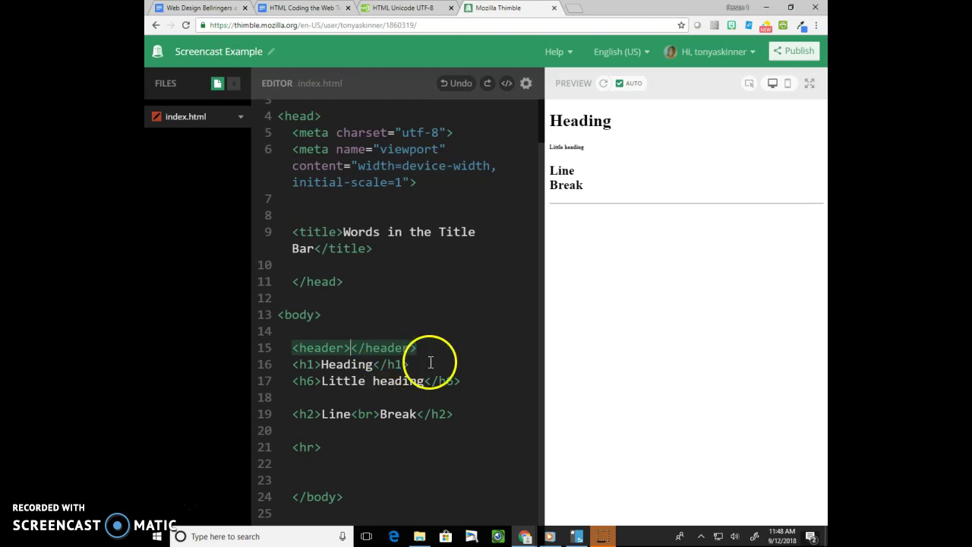
{"action": "left_click_drag", "start_coordinate": [422, 351], "coordinate": [351, 347]}
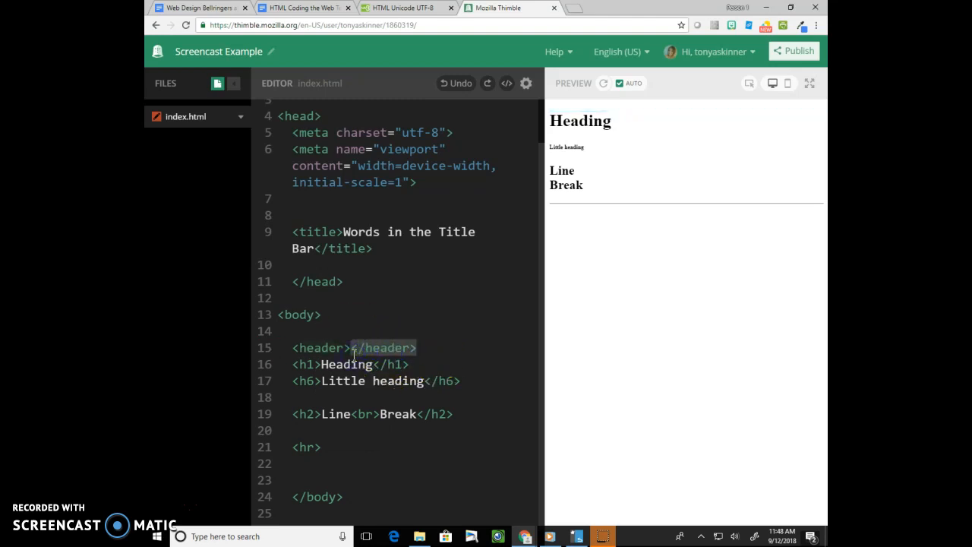
{"action": "key", "text": "Delete"}
{"action": "left_click", "coordinate": [416, 365]}
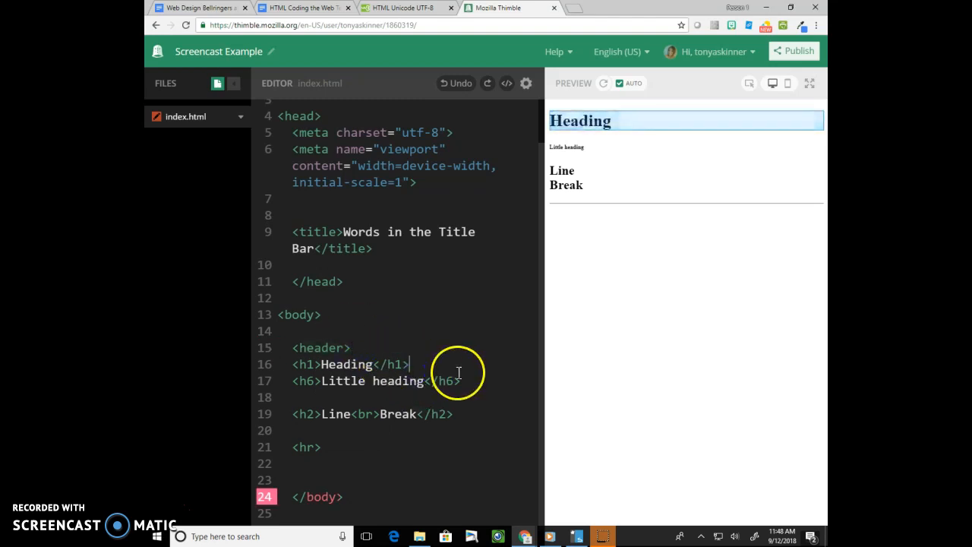
{"action": "left_click", "coordinate": [458, 379]}
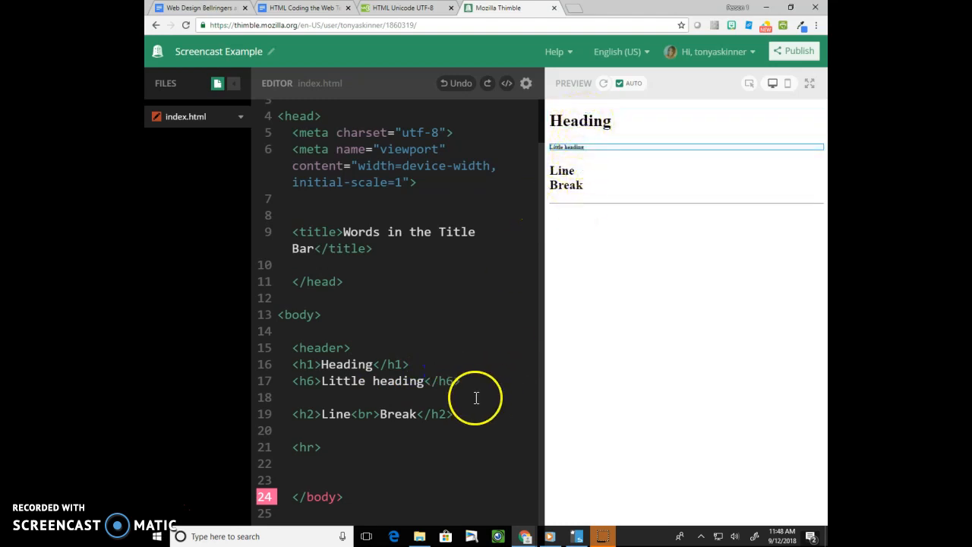
{"action": "key", "text": "Return"}
{"action": "type", "text": "</header>"}
- Start a <main> section before the Line Break heading, removing its auto-closed tag
{"action": "key", "text": "Down"}
{"action": "key", "text": "Return"}
{"action": "type", "text": "<main></main>"}
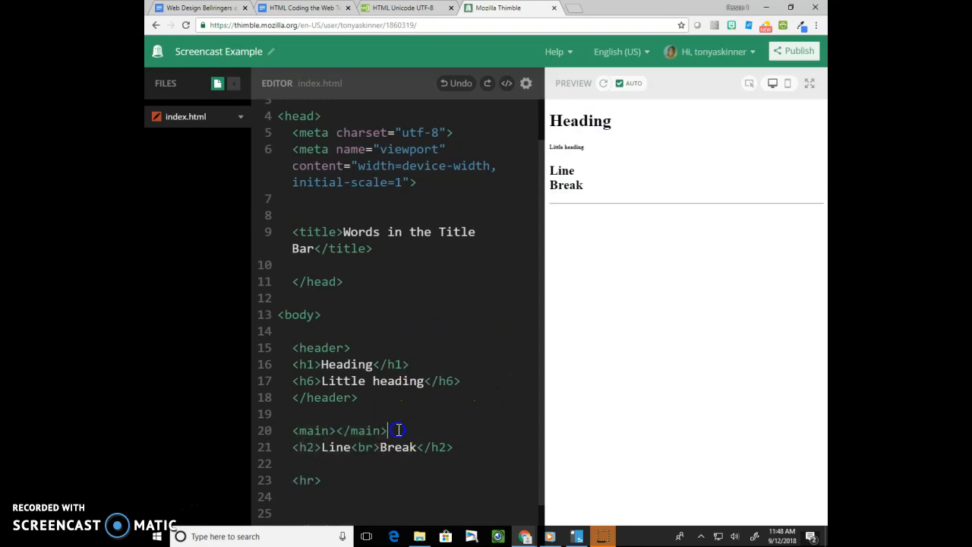
{"action": "left_click_drag", "start_coordinate": [389, 430], "coordinate": [338, 431]}
{"action": "key", "text": "ctrl+c"}
{"action": "key", "text": "Delete"}
{"action": "scroll", "coordinate": [349, 436], "scroll_direction": "down", "scroll_amount": 1}
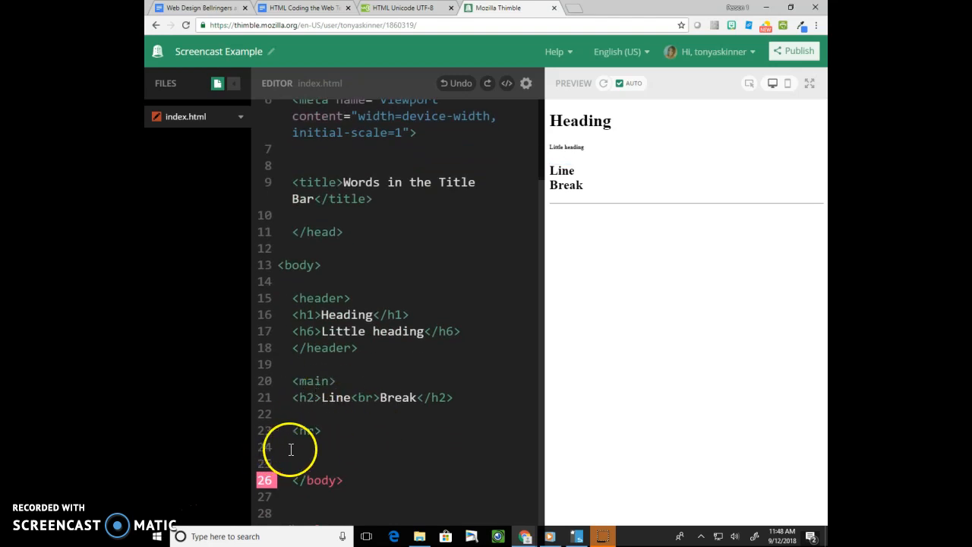
- Close </main> after the rule and add a footer with <p>Copyright 2018 Created by You</p>
{"action": "left_click", "coordinate": [304, 448]}
{"action": "key", "text": "ctrl+v"}
{"action": "key", "text": "Return"}
{"action": "key", "text": "Return"}
{"action": "type", "text": "<footer>"}
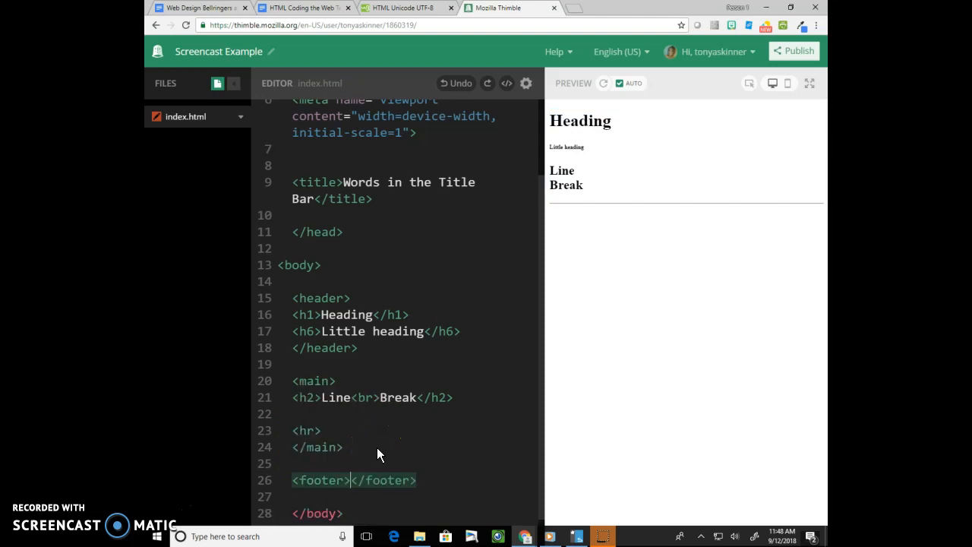
{"action": "key", "text": "Return"}
{"action": "type", "text": "<p>"}
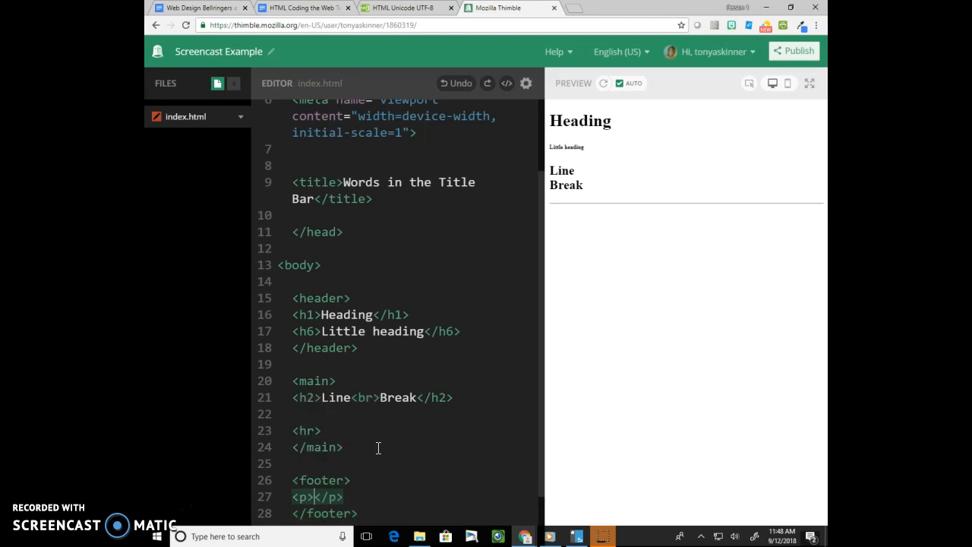
{"action": "type", "text": "Copyright 2018"}
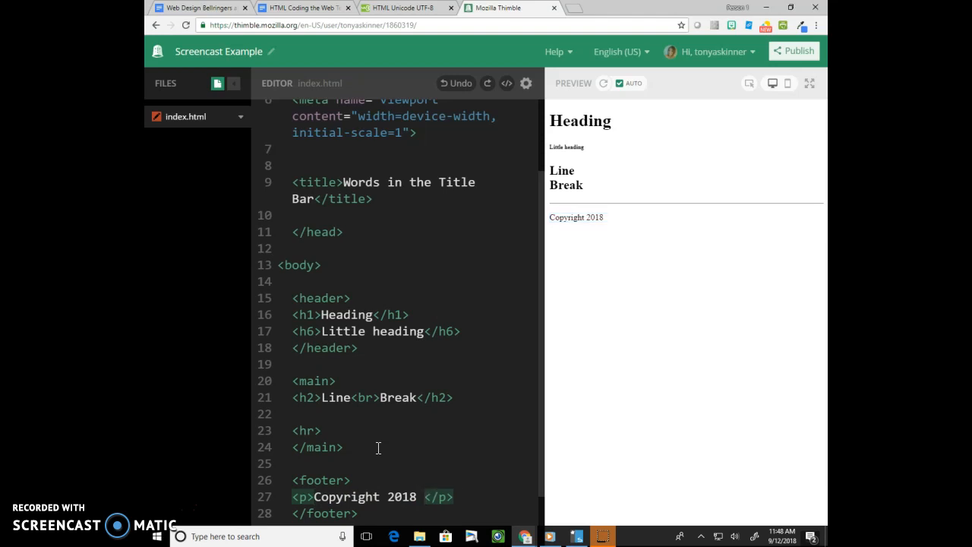
{"action": "type", "text": " Created by You"}
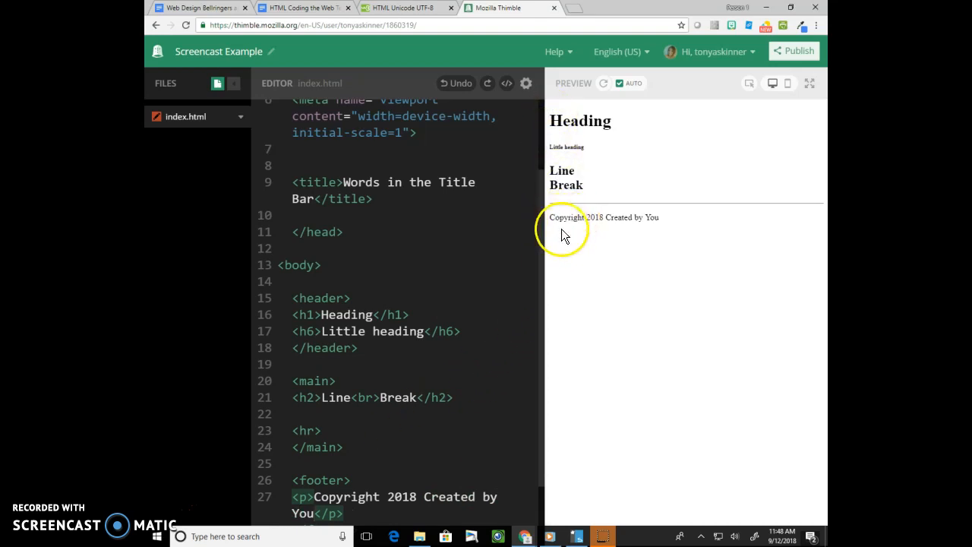
{"action": "scroll", "coordinate": [380, 425], "scroll_direction": "down", "scroll_amount": 2}
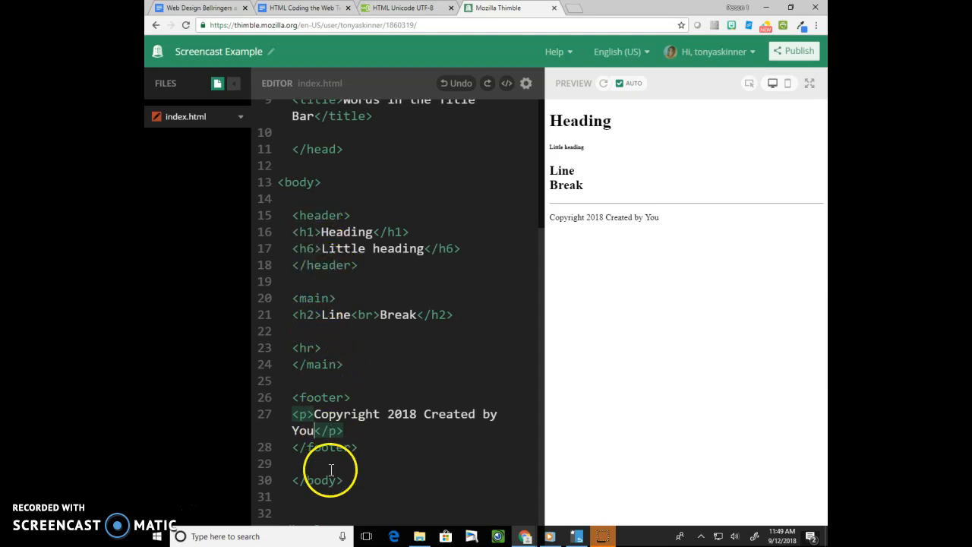
{"action": "left_click", "coordinate": [304, 8]}
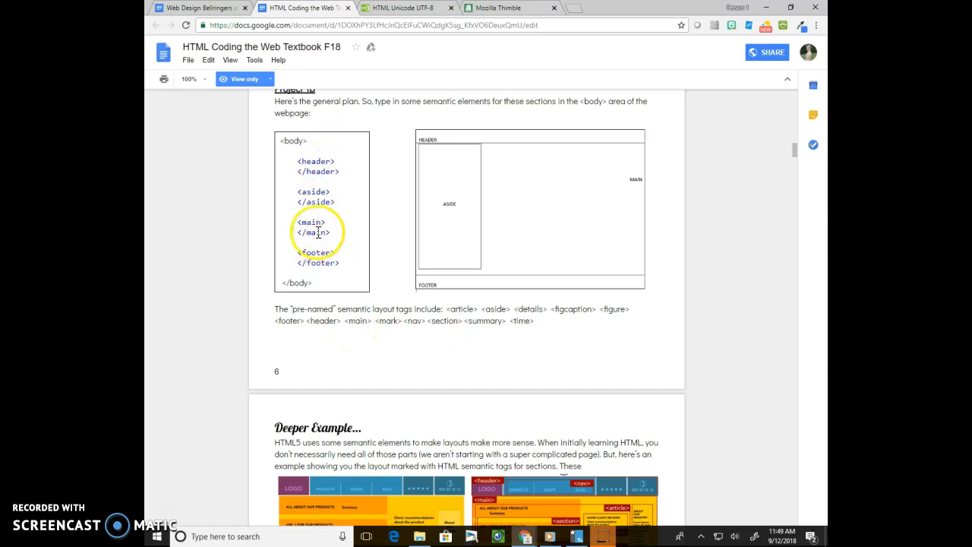
{"action": "scroll", "coordinate": [547, 228], "scroll_direction": "down", "scroll_amount": 6}
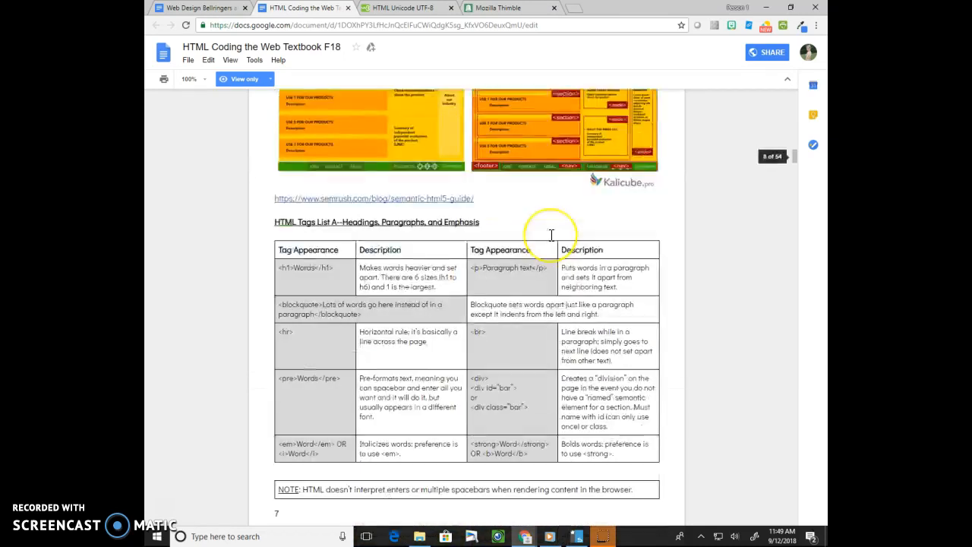
{"action": "scroll", "coordinate": [546, 228], "scroll_direction": "down", "scroll_amount": 2}
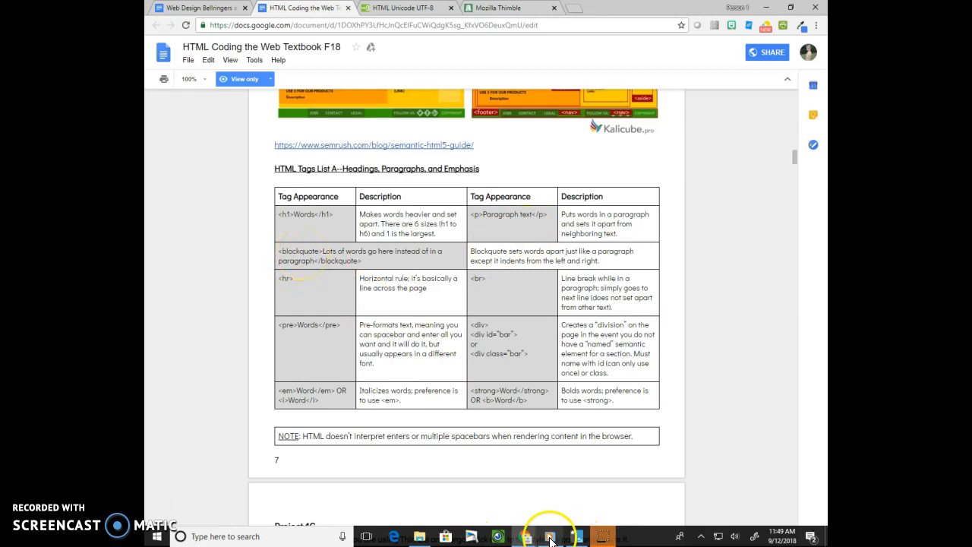
- Return to Thimble and start a new paragraph reading 'Normal paragraph is here.' after the heading
{"action": "left_click", "coordinate": [490, 7]}
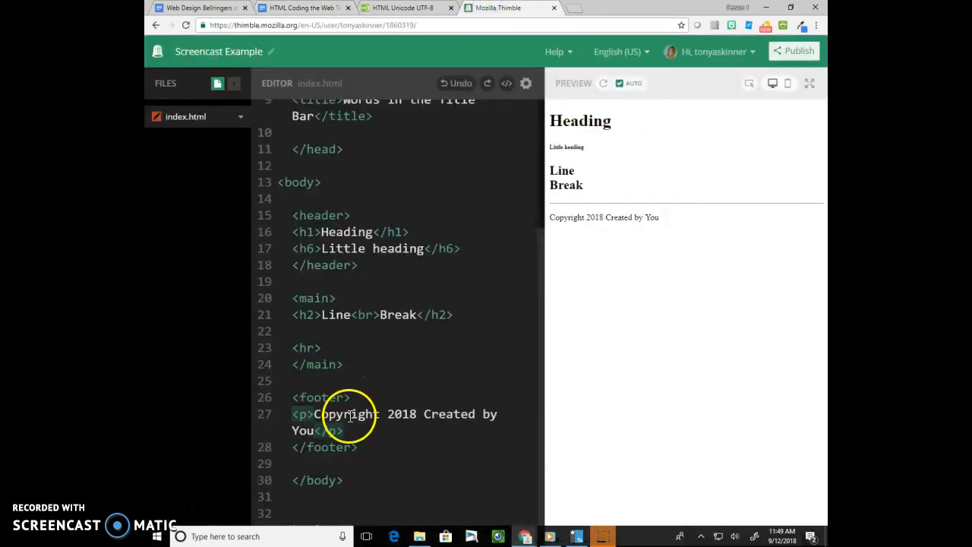
{"action": "left_click", "coordinate": [315, 430]}
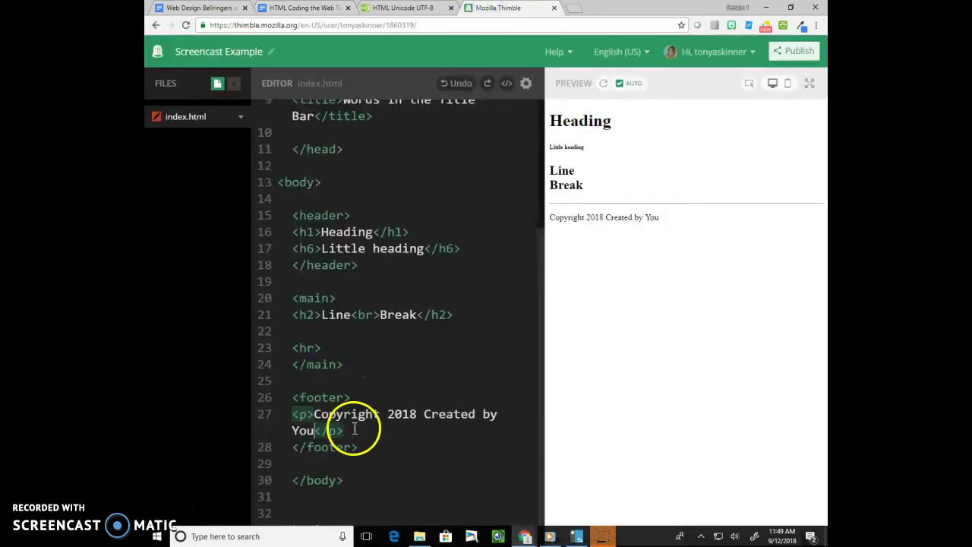
{"action": "left_click", "coordinate": [331, 332]}
{"action": "type", "text": "<p></p>"}
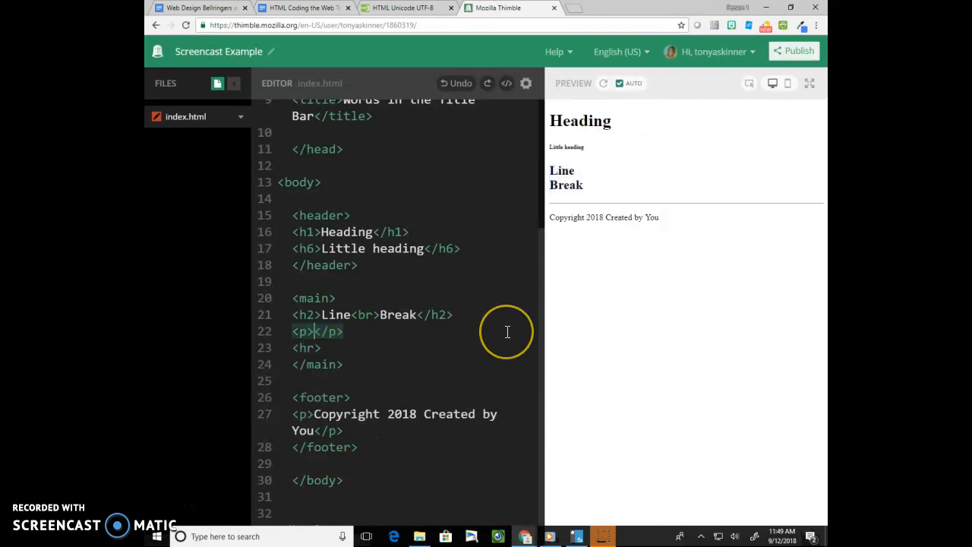
{"action": "key", "text": "Left"}
{"action": "key", "text": "Left"}
{"action": "key", "text": "Left"}
{"action": "type", "text": "Normal paragraph is here."}
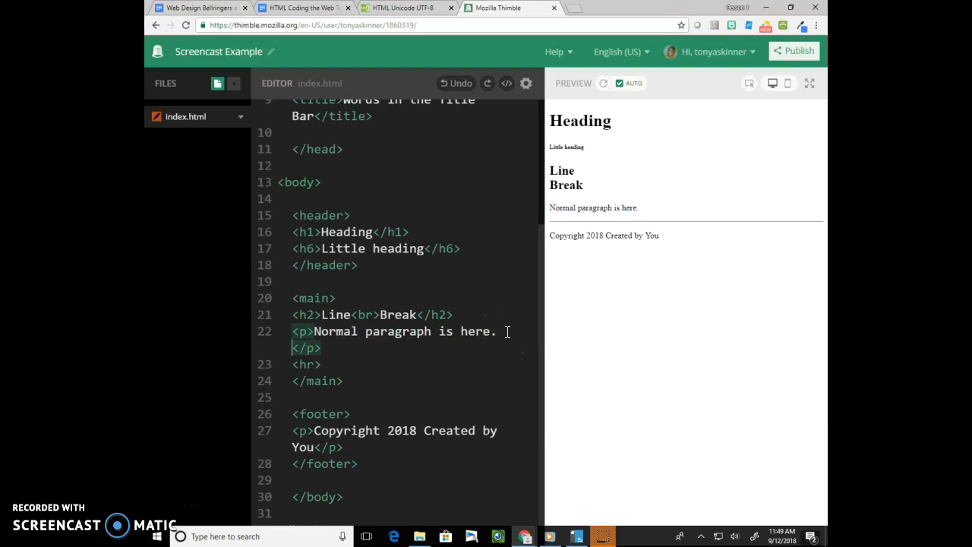
- Copy the sentence and paste it until 'Normal paragraph is here.' appears six times
{"action": "left_click_drag", "start_coordinate": [498, 331], "coordinate": [315, 331]}
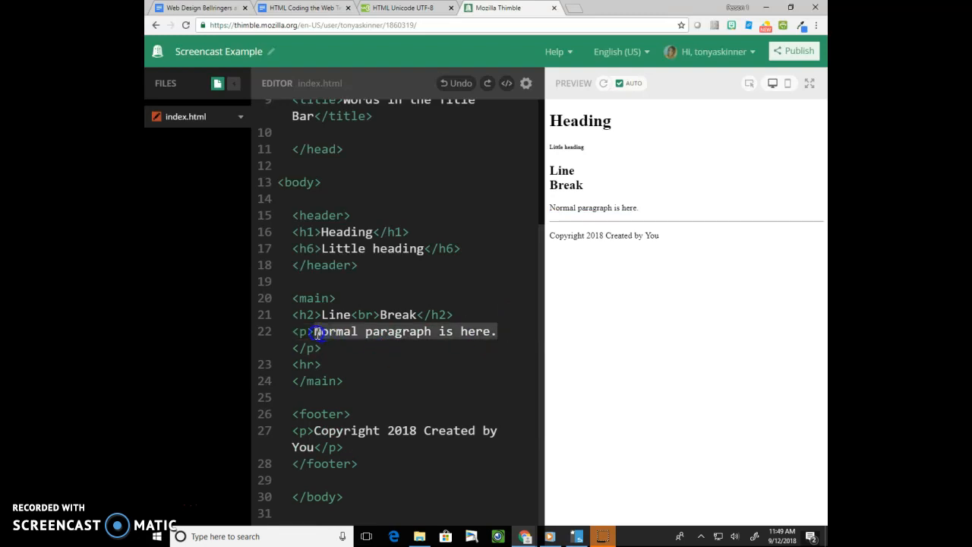
{"action": "key", "text": "ctrl+c"}
{"action": "left_click", "coordinate": [501, 331]}
{"action": "key", "text": "ctrl+v"}
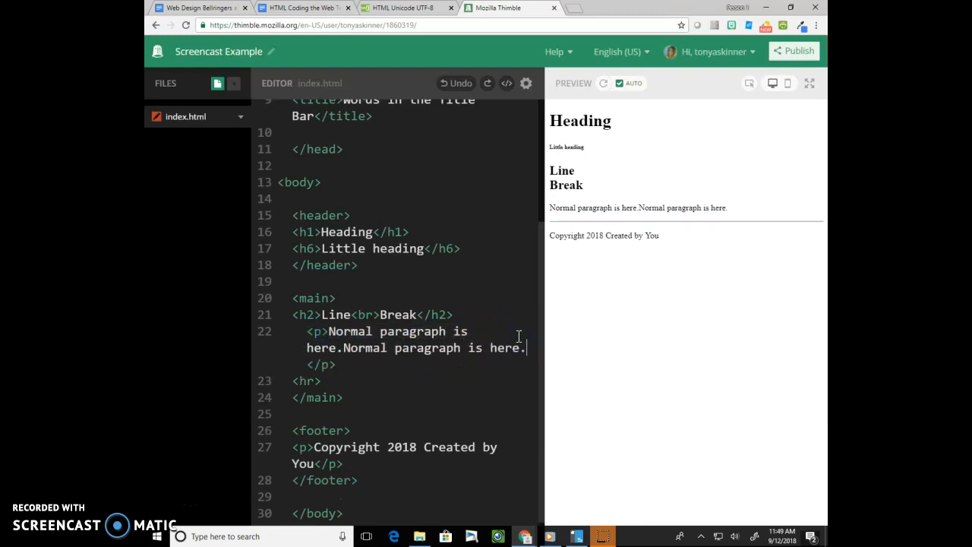
{"action": "left_click", "coordinate": [343, 348]}
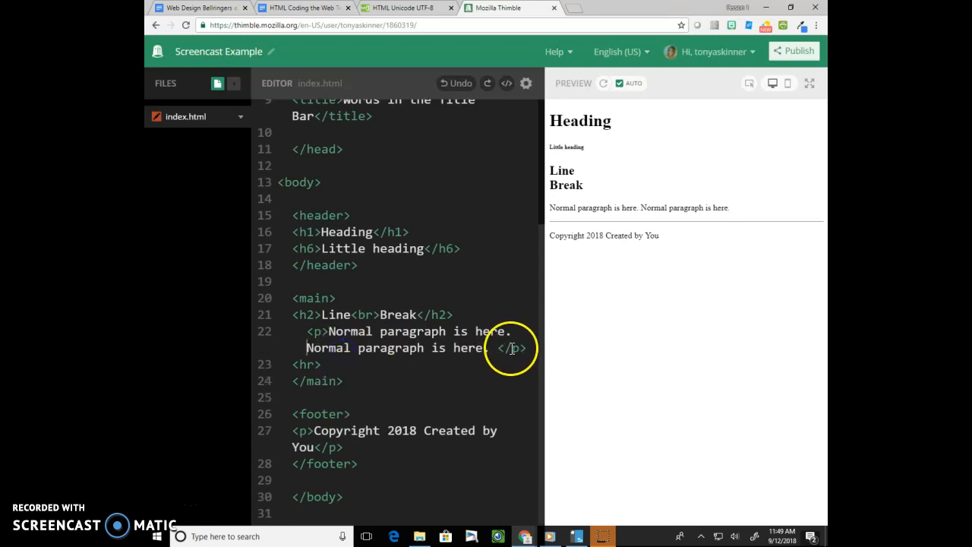
{"action": "left_click", "coordinate": [494, 348]}
{"action": "key", "text": "ctrl+v"}
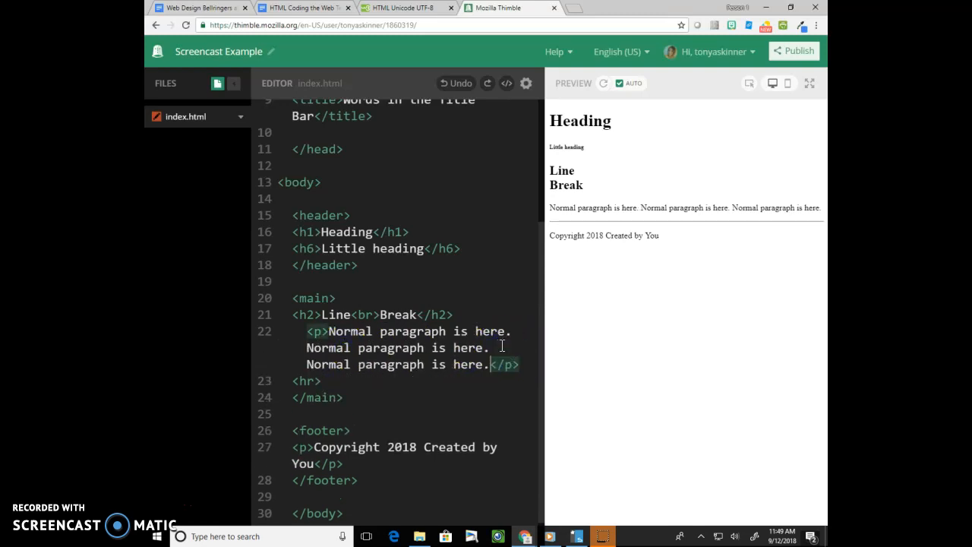
{"action": "key", "text": "ctrl+v"}
{"action": "key", "text": "ctrl+v"}
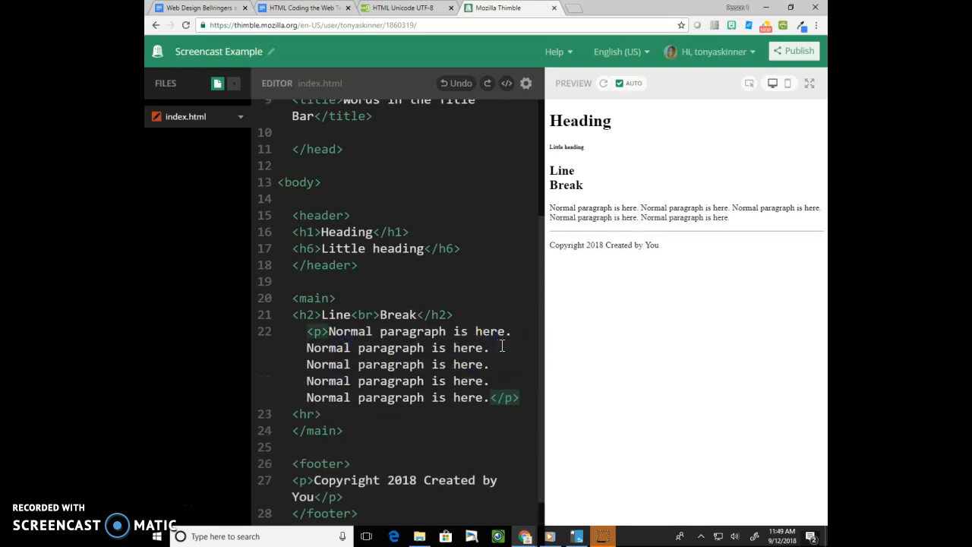
{"action": "key", "text": "ctrl+v"}
{"action": "scroll", "coordinate": [455, 372], "scroll_direction": "down", "scroll_amount": 1}
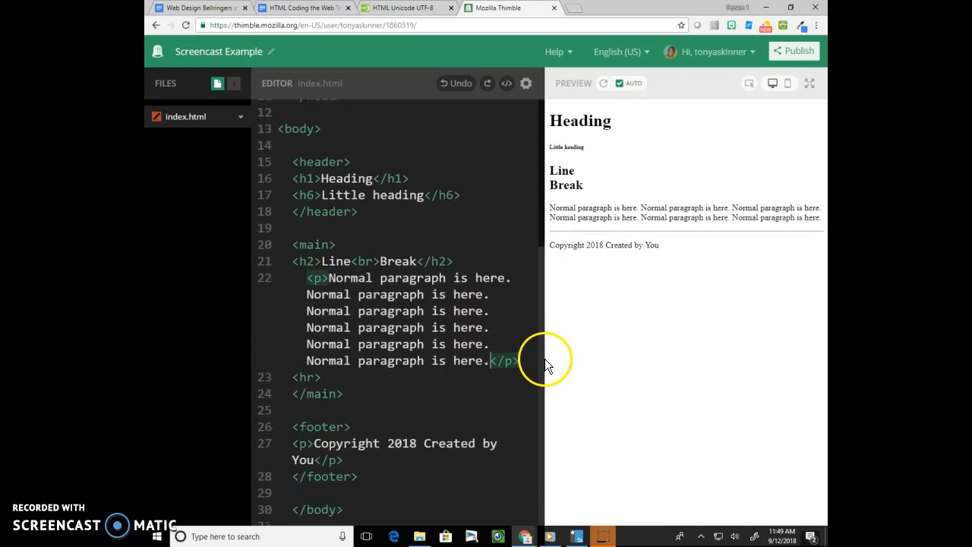
- Add a blockquote element below the paragraph with 'Block paragraph is here.' inside it
{"action": "left_click", "coordinate": [531, 360]}
{"action": "key", "text": "Return"}
{"action": "key", "text": "Return"}
{"action": "key", "text": "Return"}
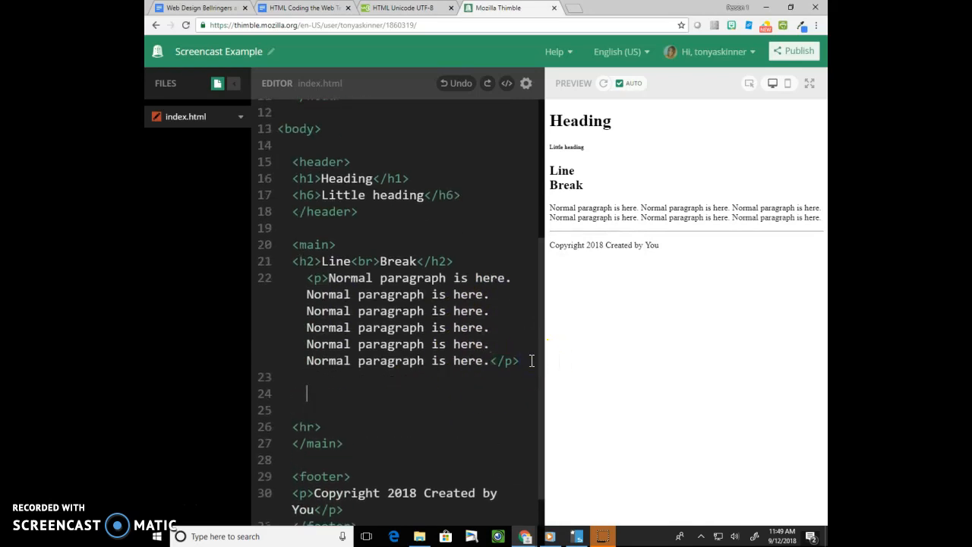
{"action": "type", "text": "<lock"}
{"action": "key", "text": "BackSpace"}
{"action": "key", "text": "BackSpace"}
{"action": "key", "text": "BackSpace"}
{"action": "type", "text": "blcok"}
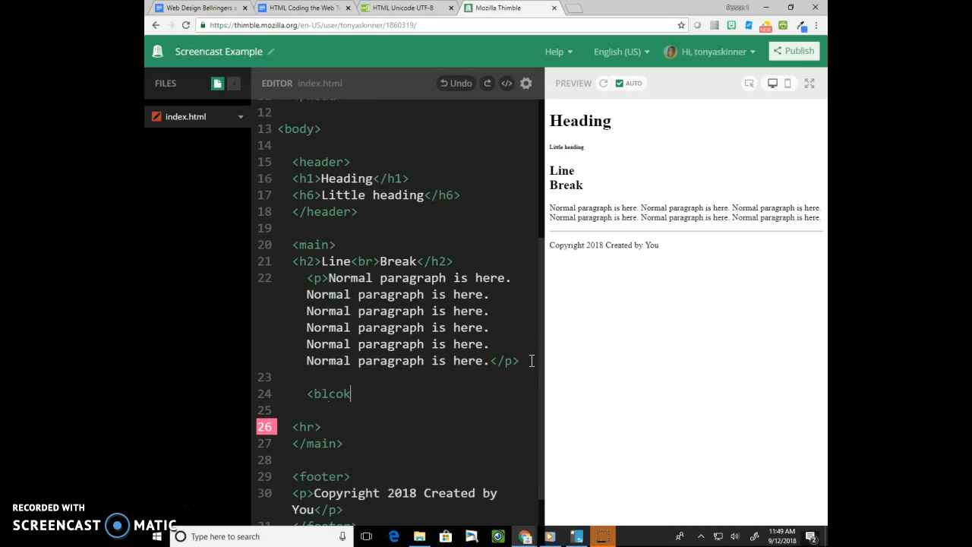
{"action": "type", "text": ">"}
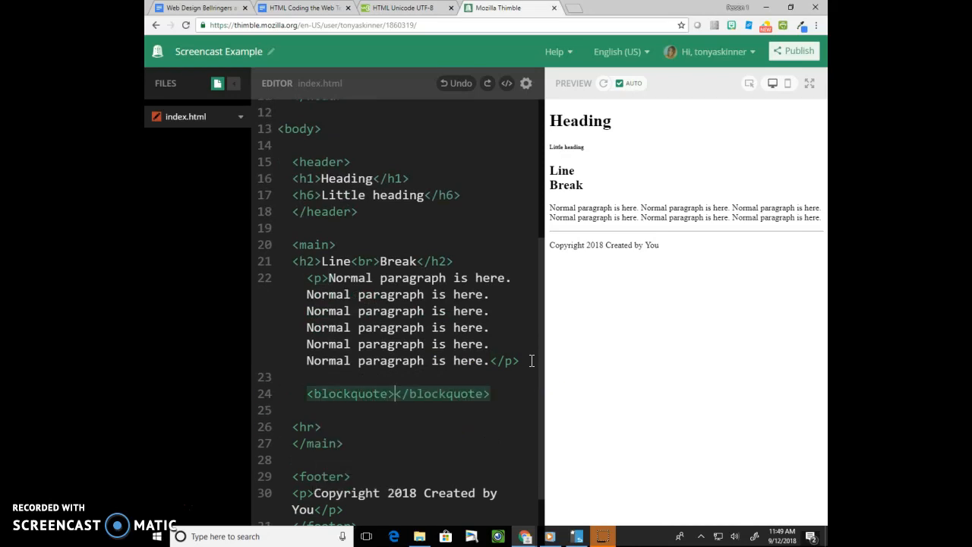
{"action": "key", "text": "Return"}
{"action": "key", "text": "Return"}
{"action": "key", "text": "Return"}
{"action": "key", "text": "Up"}
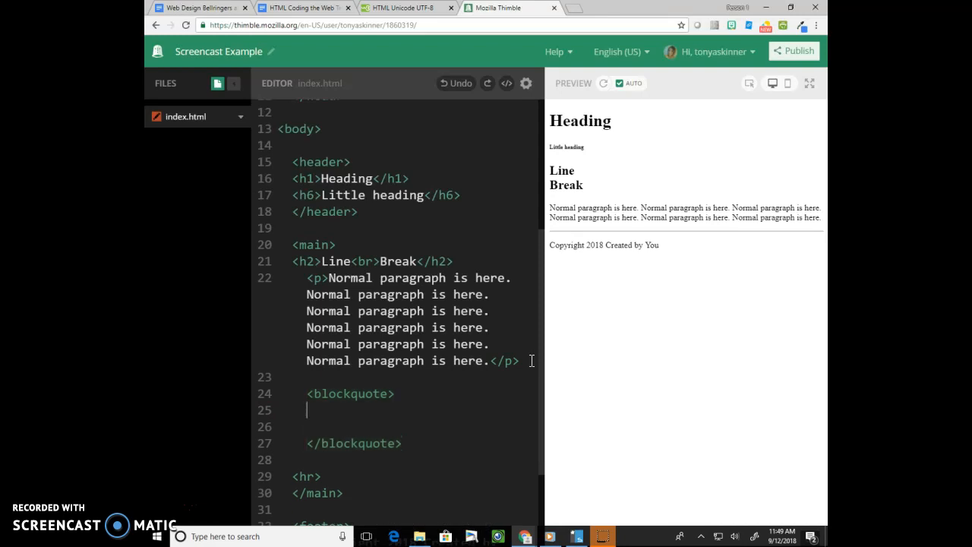
{"action": "type", "text": "Block paragraph is here."}
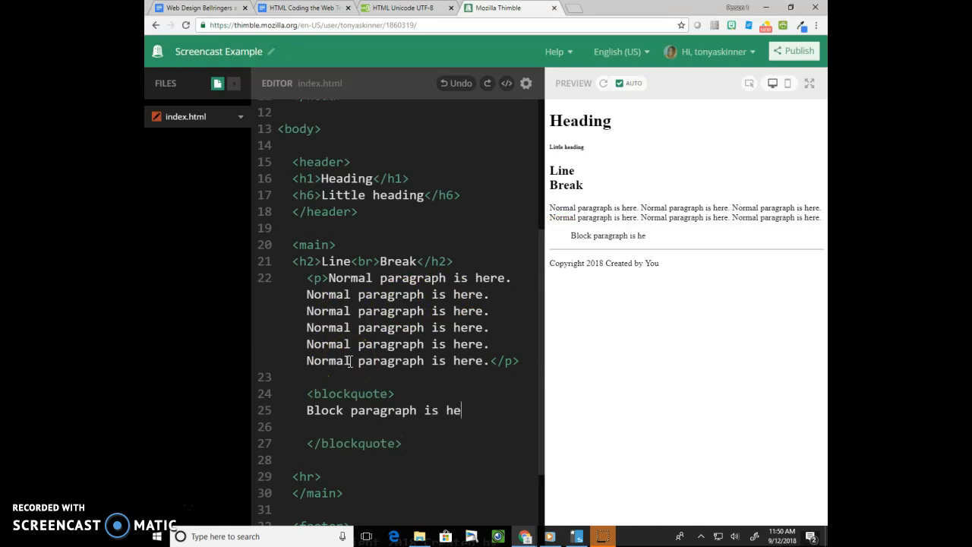
- Copy the block sentence and paste it until the blockquote holds nine repeats
{"action": "left_click_drag", "start_coordinate": [494, 410], "coordinate": [287, 413]}
{"action": "key", "text": "ctrl+c"}
{"action": "left_click", "coordinate": [502, 412]}
{"action": "key", "text": "ctrl+v"}
{"action": "key", "text": "ctrl+v"}
{"action": "key", "text": "ctrl+v"}
{"action": "key", "text": "ctrl+v"}
{"action": "key", "text": "ctrl+v"}
{"action": "key", "text": "ctrl+v"}
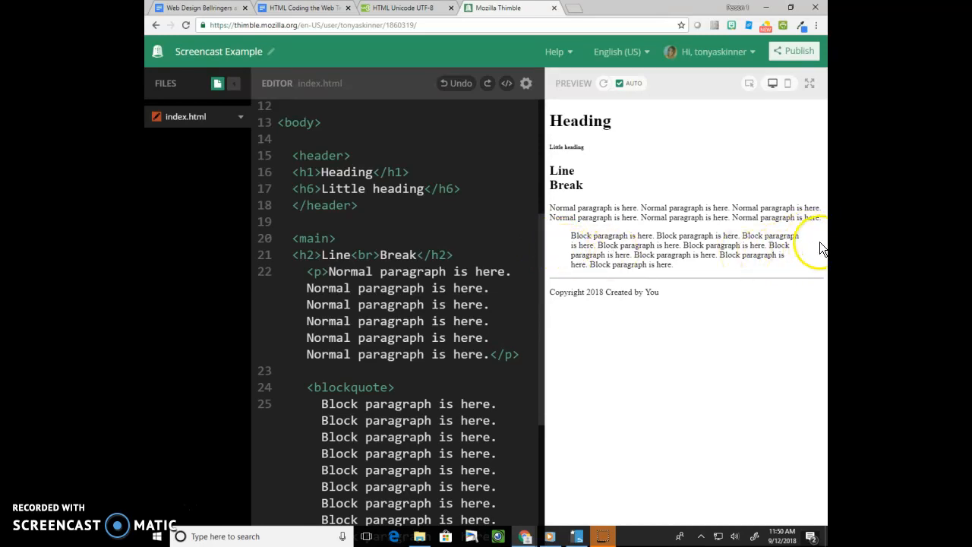
{"action": "scroll", "coordinate": [464, 384], "scroll_direction": "down", "scroll_amount": 3}
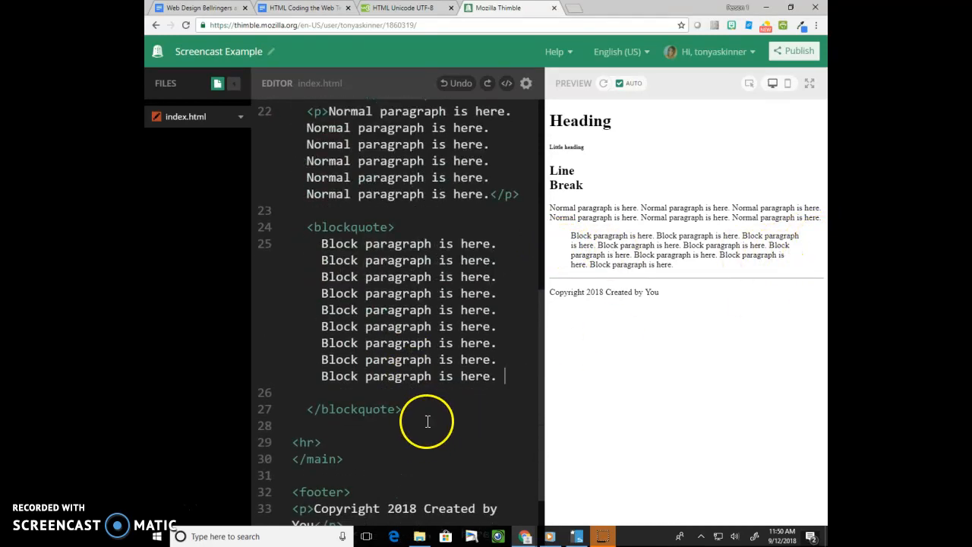
- Tidy the blockquote's closing line and add a 'Normal paragraph' paragraph after it
{"action": "left_click", "coordinate": [438, 398]}
{"action": "key", "text": "Delete"}
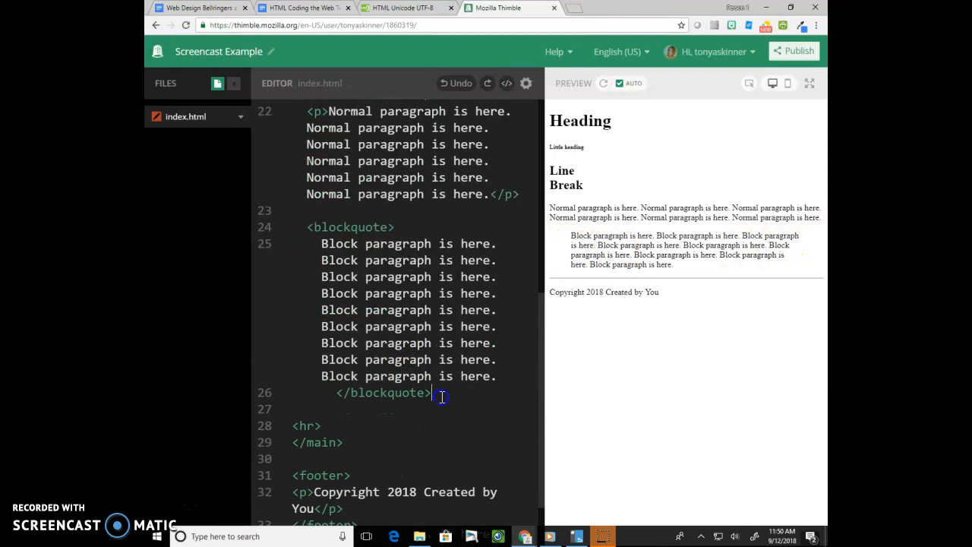
{"action": "key", "text": "Return"}
{"action": "key", "text": "Return"}
{"action": "type", "text": "<p><</p>"}
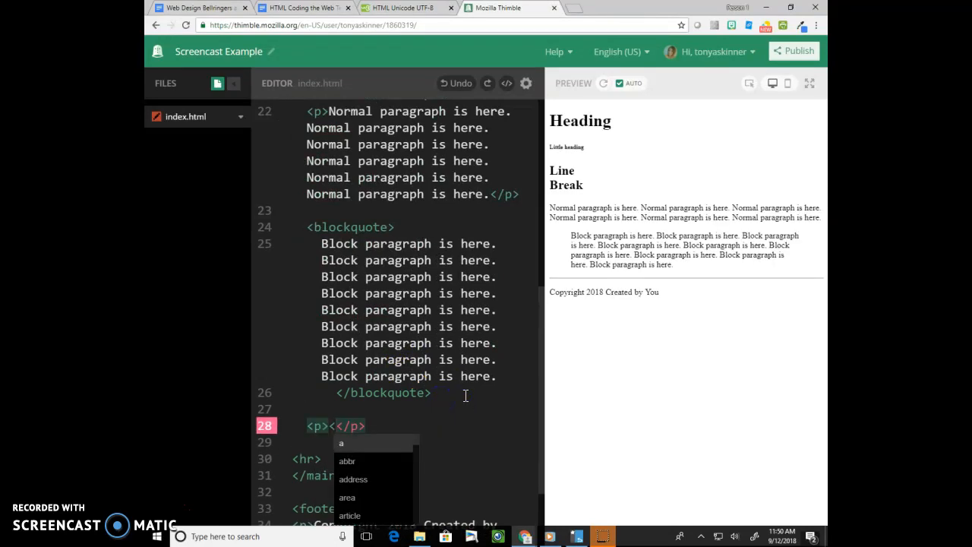
{"action": "key", "text": "BackSpace"}
{"action": "type", "text": "Normal paragraph"}
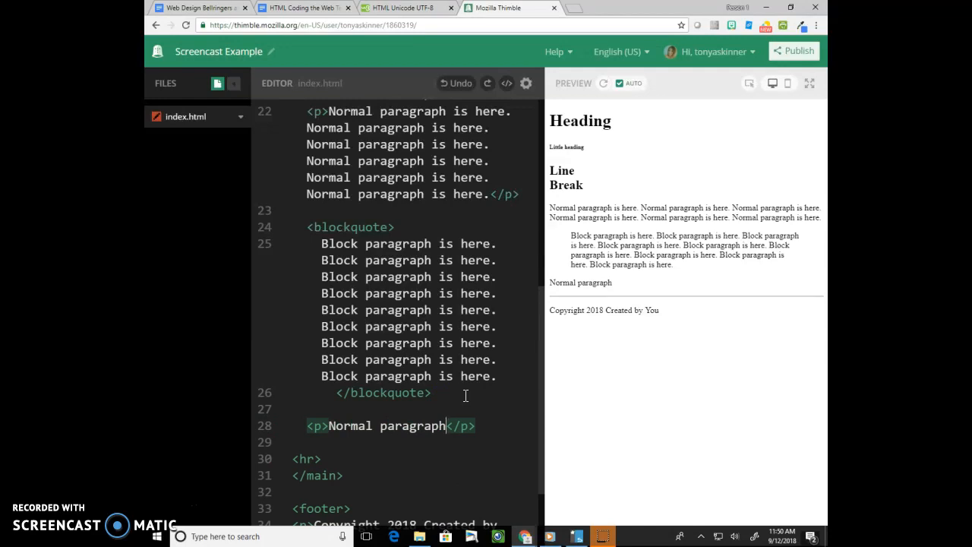
{"action": "left_click", "coordinate": [380, 425]}
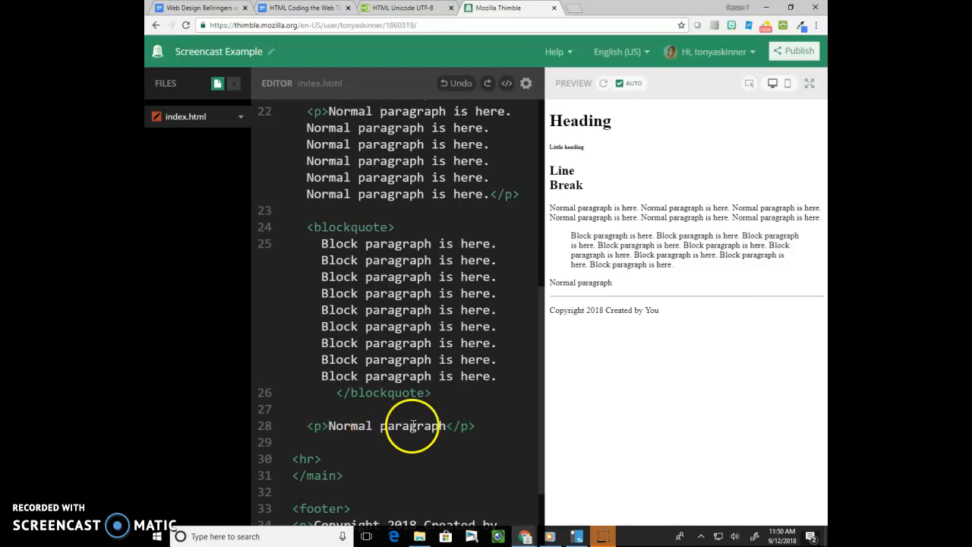
{"action": "scroll", "coordinate": [412, 425], "scroll_direction": "down", "scroll_amount": 3}
{"action": "scroll", "coordinate": [412, 425], "scroll_direction": "down", "scroll_amount": 2}
{"action": "scroll", "coordinate": [417, 429], "scroll_direction": "up", "scroll_amount": 8}
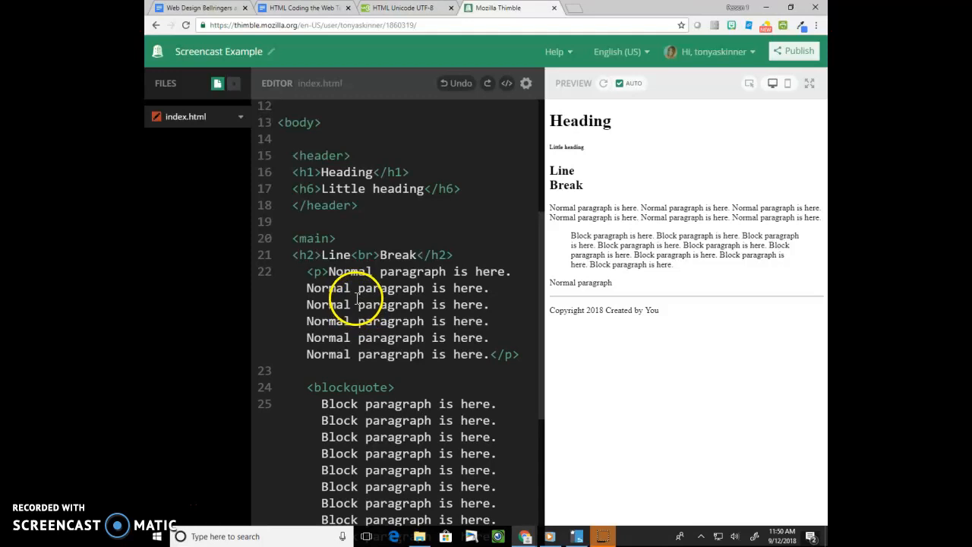
- Move the closing strong tag so only the second word 'paragraph' is bold
{"action": "left_click", "coordinate": [308, 172]}
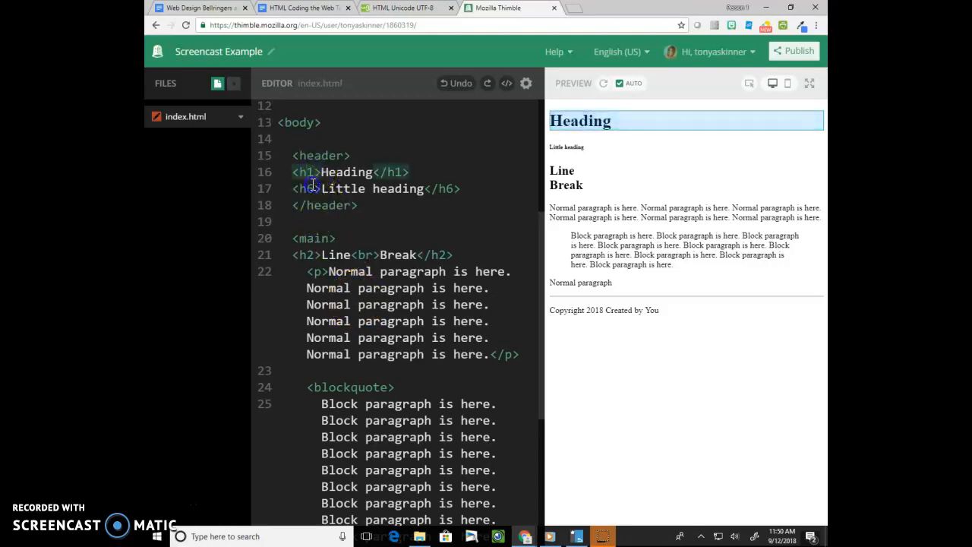
{"action": "left_click", "coordinate": [311, 187]}
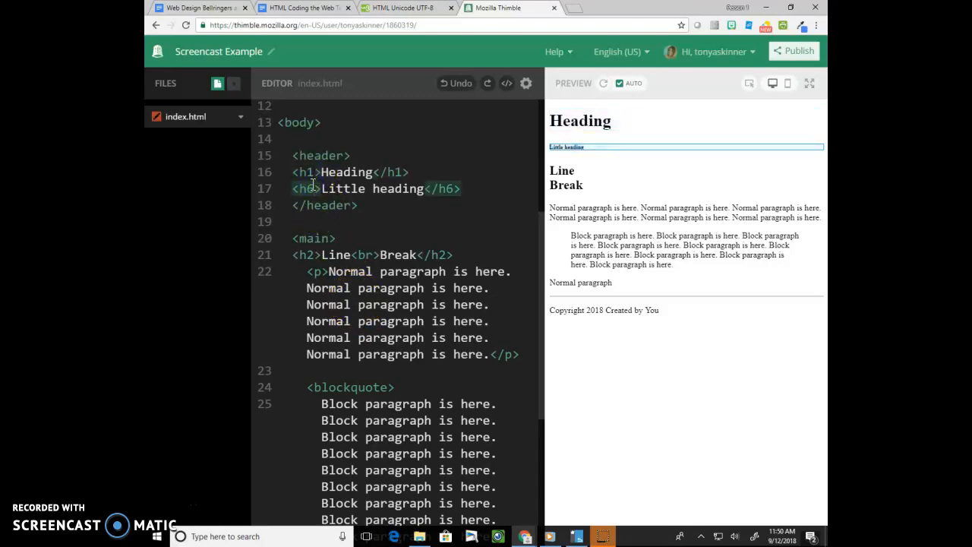
{"action": "left_click", "coordinate": [354, 281]}
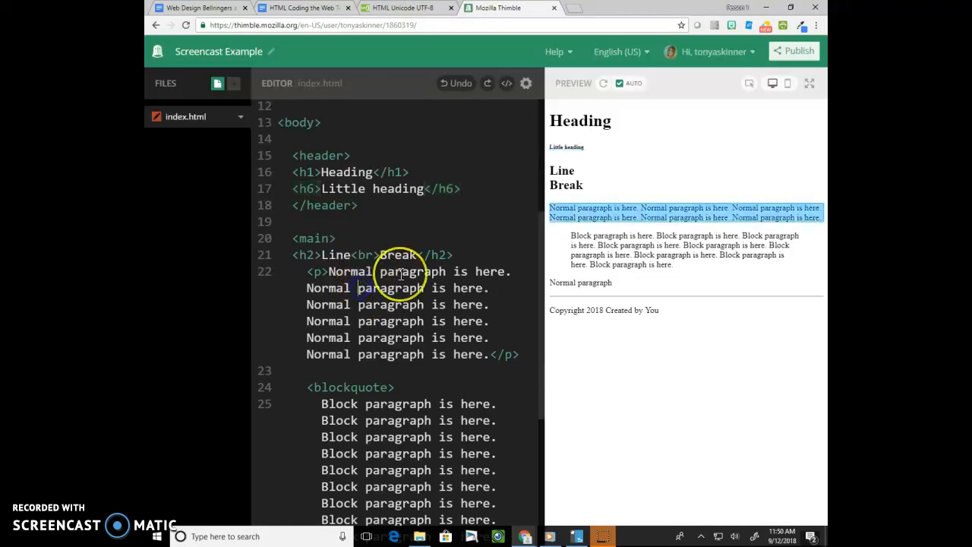
{"action": "type", "text": "<"}
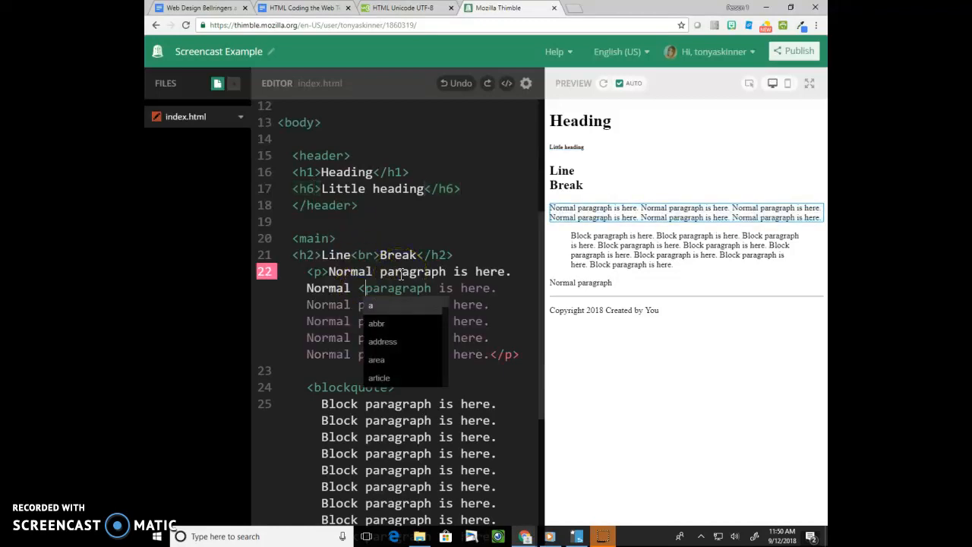
{"action": "type", "text": "strong></strong>"}
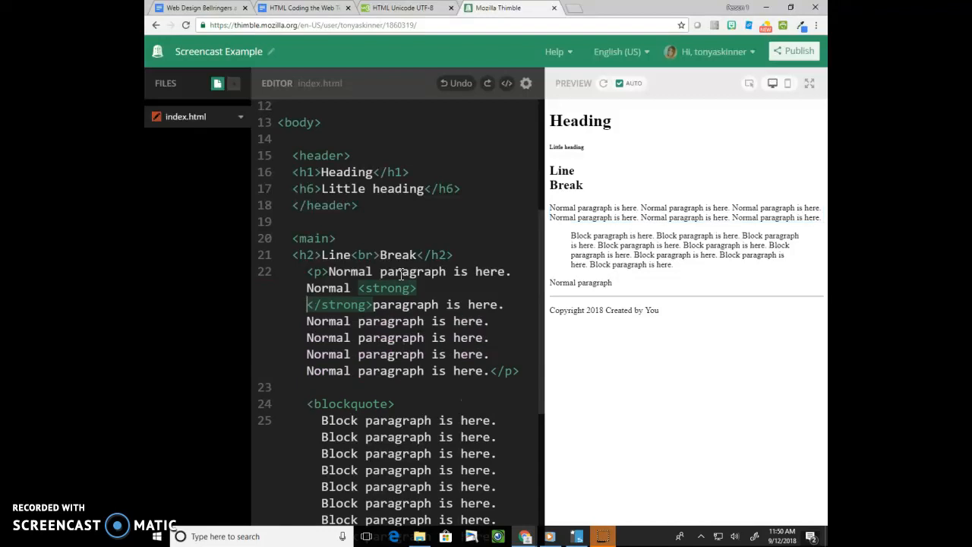
{"action": "left_click_drag", "start_coordinate": [373, 305], "coordinate": [327, 305]}
{"action": "key", "text": "BackSpace"}
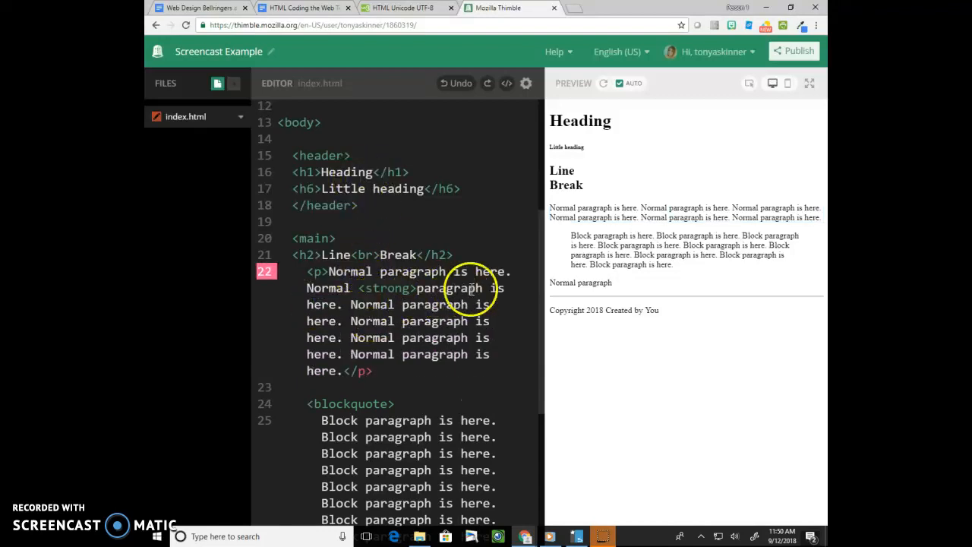
{"action": "left_click", "coordinate": [485, 288]}
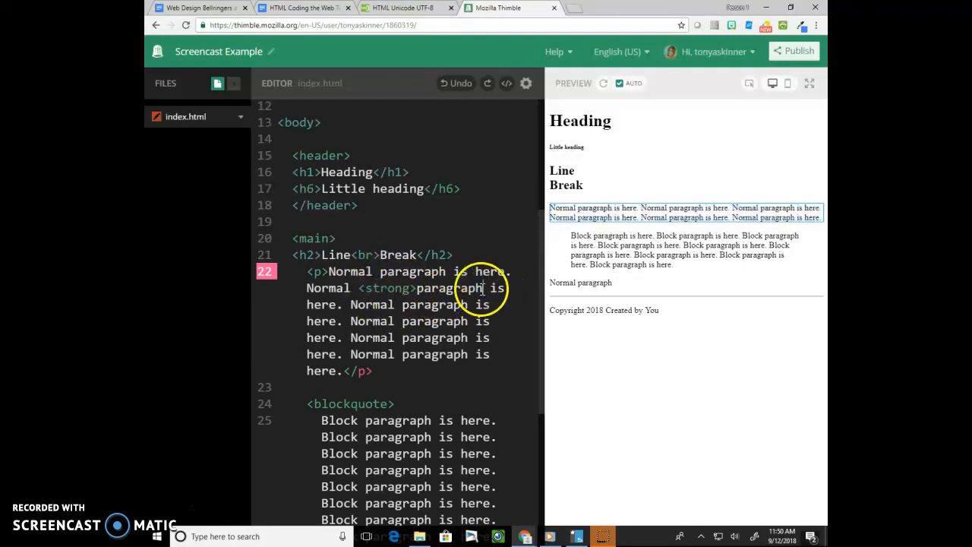
{"action": "type", "text": "</strong>"}
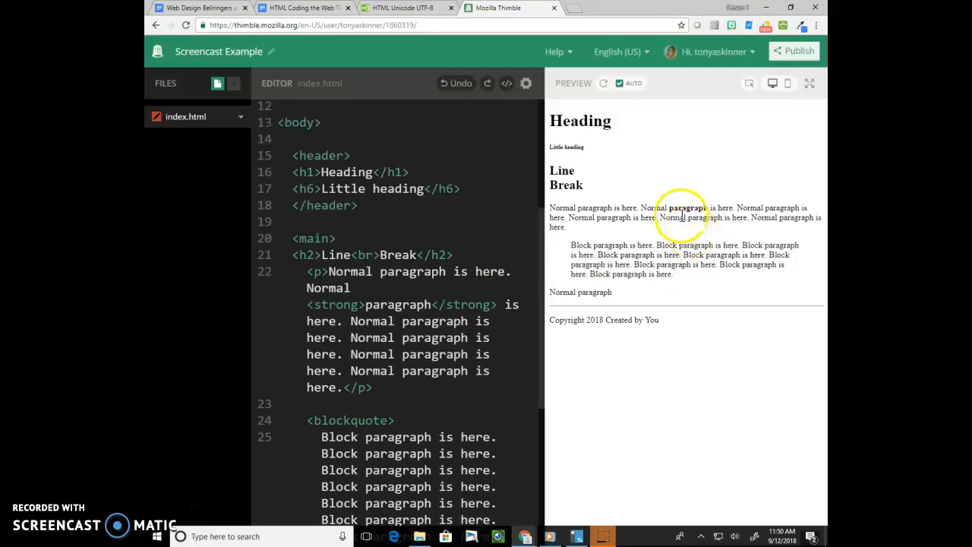
- Wrap the paragraph's last sentence in em tags and check it shows italic in the preview
{"action": "left_click", "coordinate": [356, 370]}
{"action": "type", "text": "<em></em>"}
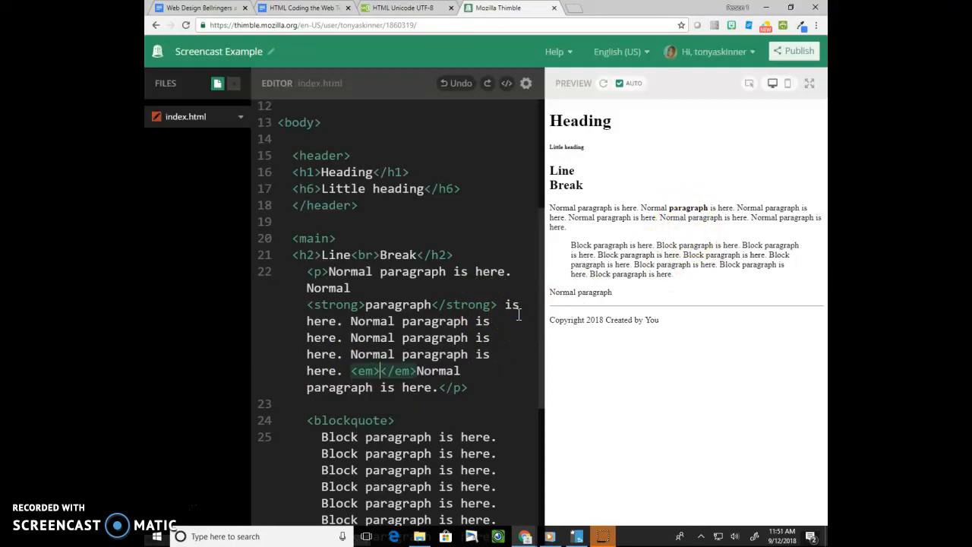
{"action": "left_click", "coordinate": [399, 371]}
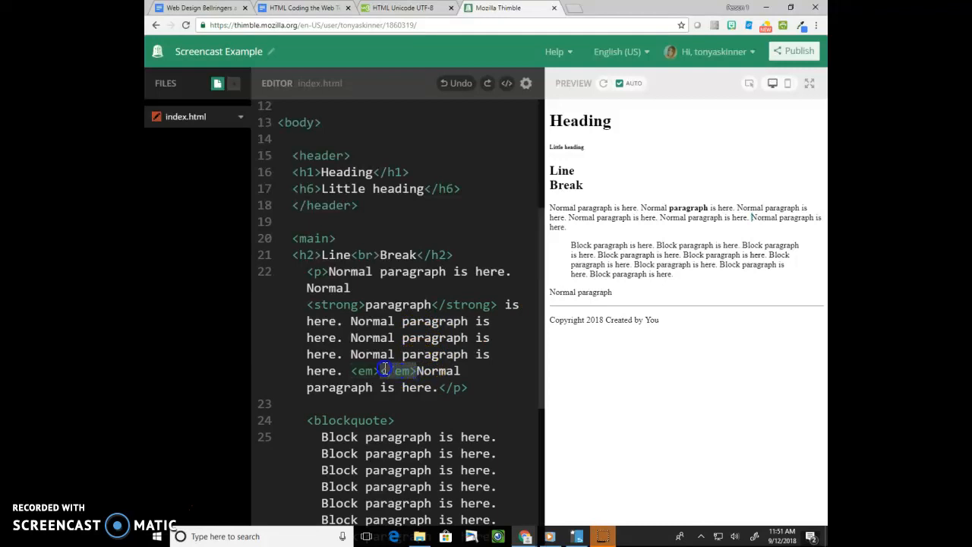
{"action": "key", "text": "ctrl+x"}
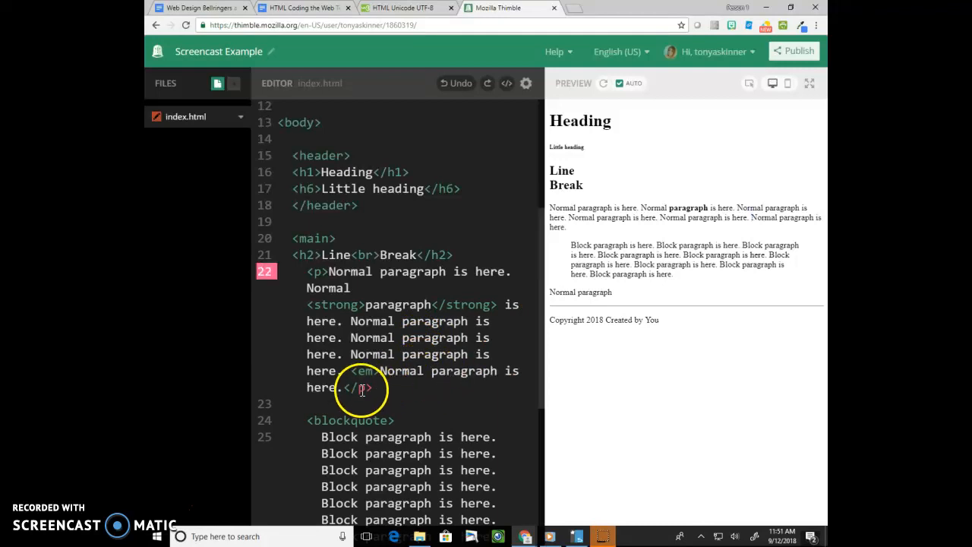
{"action": "left_click", "coordinate": [346, 387]}
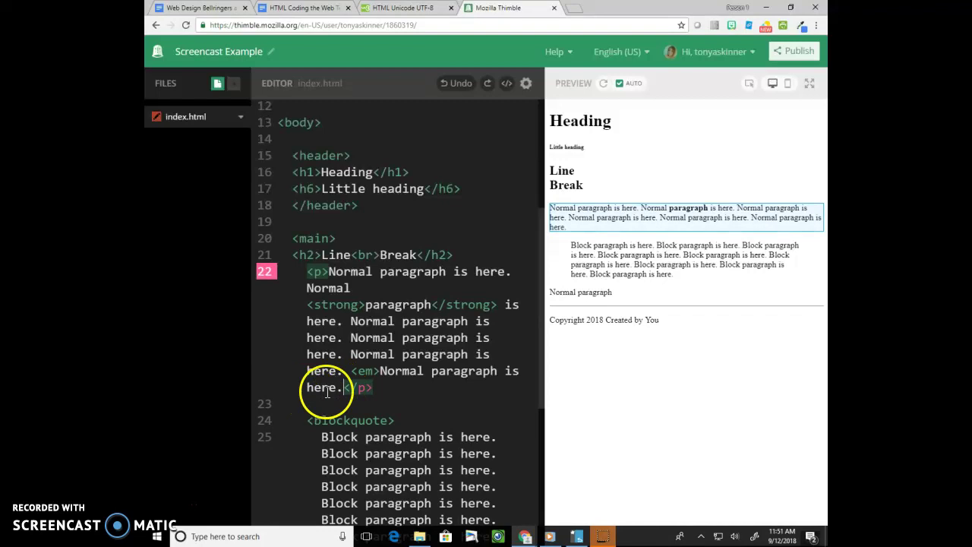
{"action": "key", "text": "ctrl+v"}
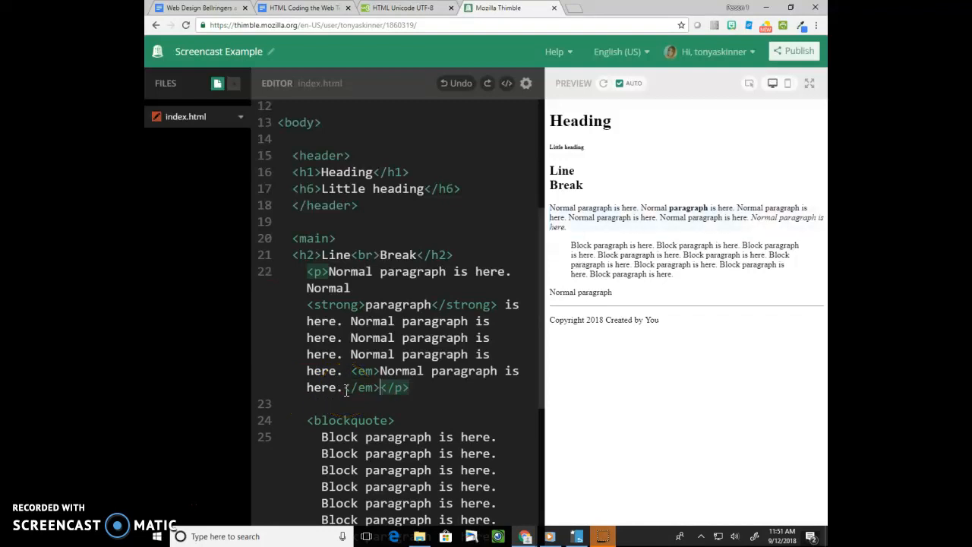
{"action": "left_click", "coordinate": [396, 387]}
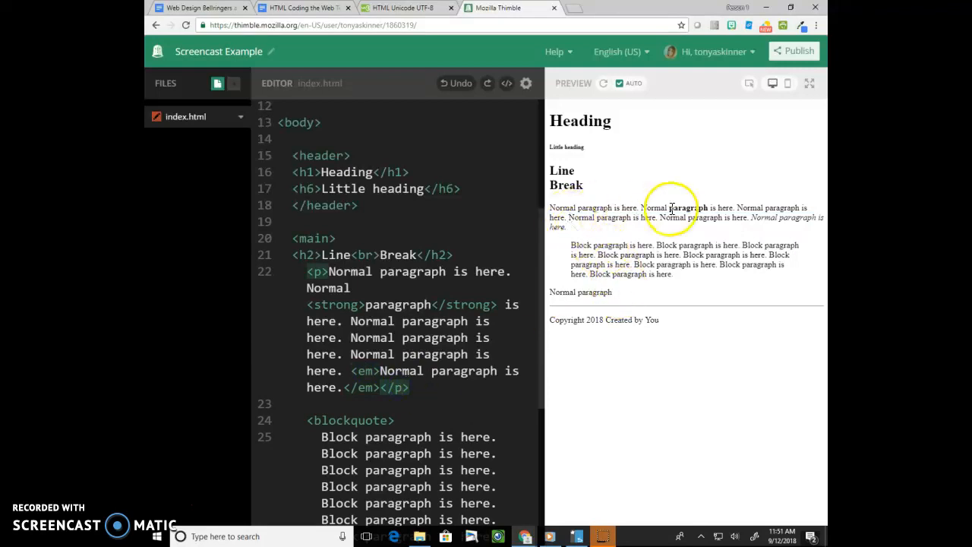
{"action": "left_click_drag", "start_coordinate": [591, 229], "coordinate": [734, 217]}
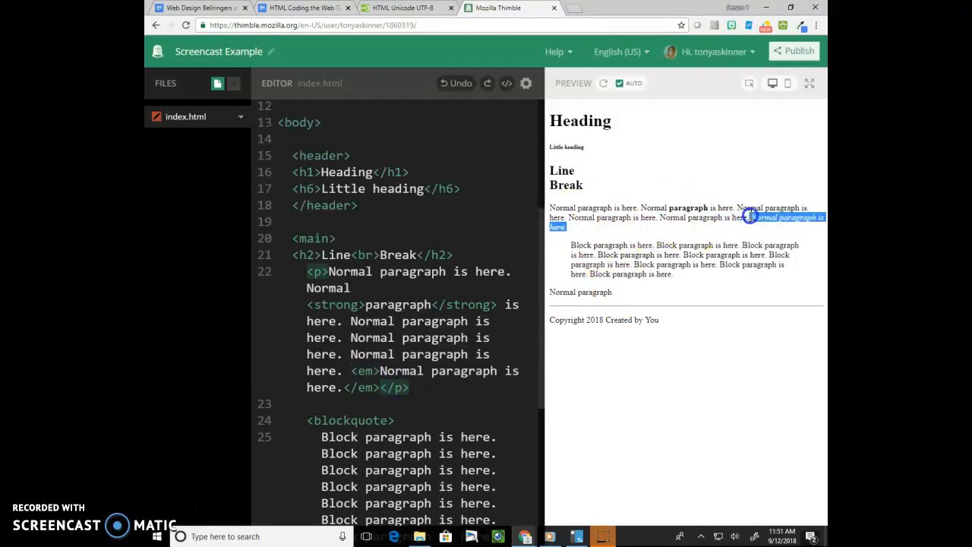
{"action": "left_click", "coordinate": [706, 208]}
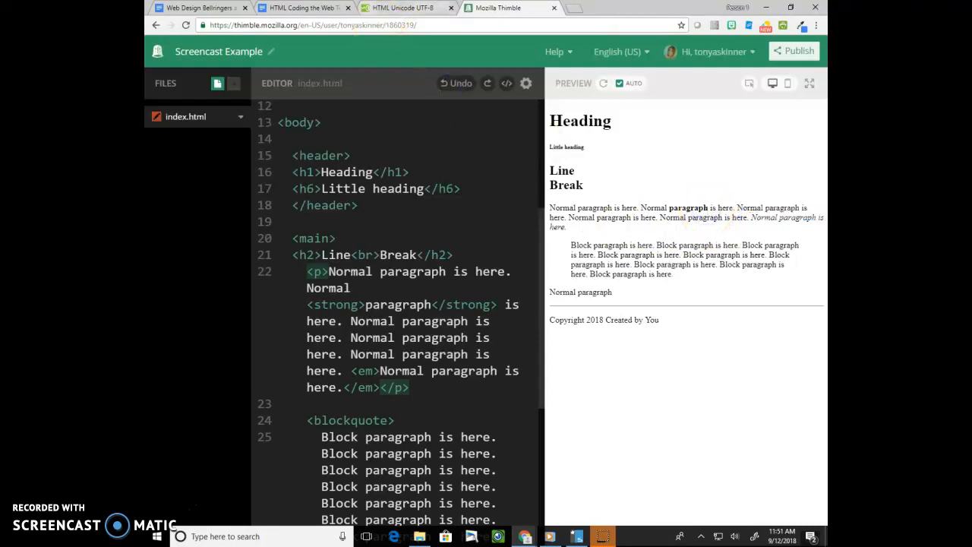
{"action": "left_click", "coordinate": [307, 7]}
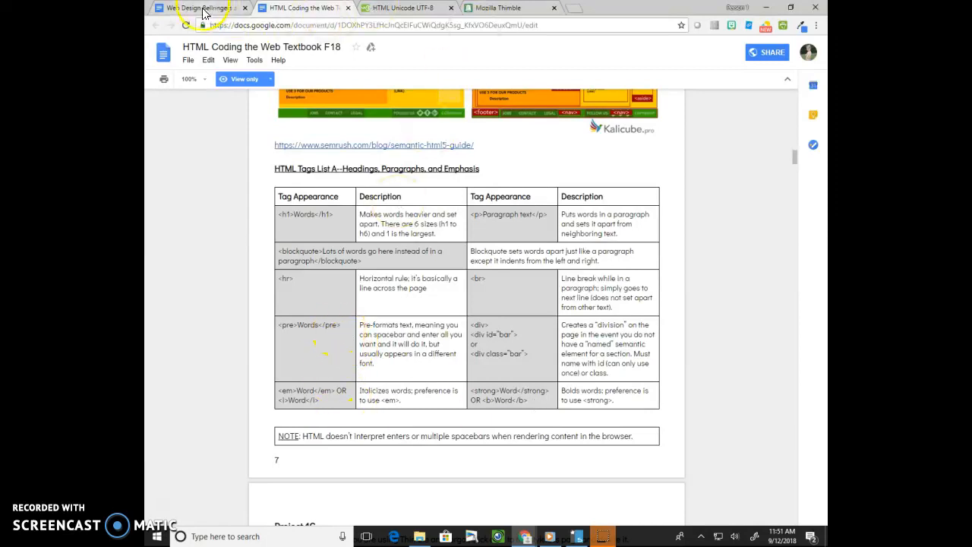
{"action": "left_click", "coordinate": [494, 9]}
{"action": "scroll", "coordinate": [463, 380], "scroll_direction": "down", "scroll_amount": 3}
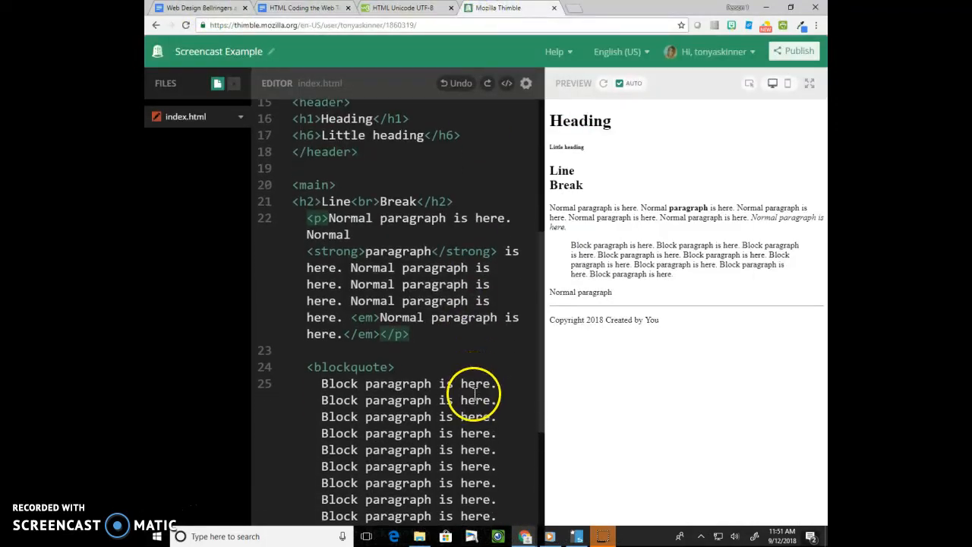
{"action": "scroll", "coordinate": [463, 380], "scroll_direction": "down", "scroll_amount": 4}
- Add a pre block of several Typewriter lines below the Normal paragraph
{"action": "left_click", "coordinate": [479, 351]}
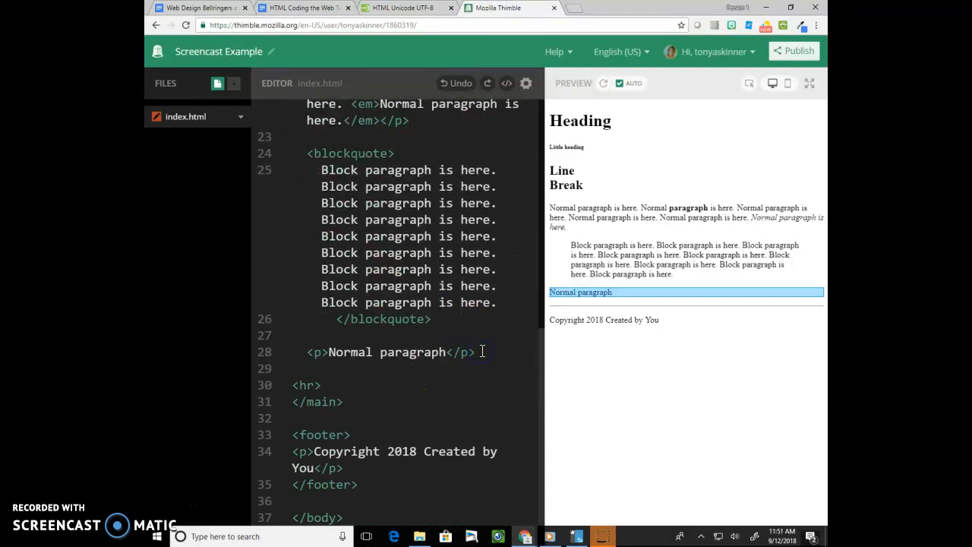
{"action": "key", "text": "Return"}
{"action": "key", "text": "Return"}
{"action": "type", "text": "<pre>"}
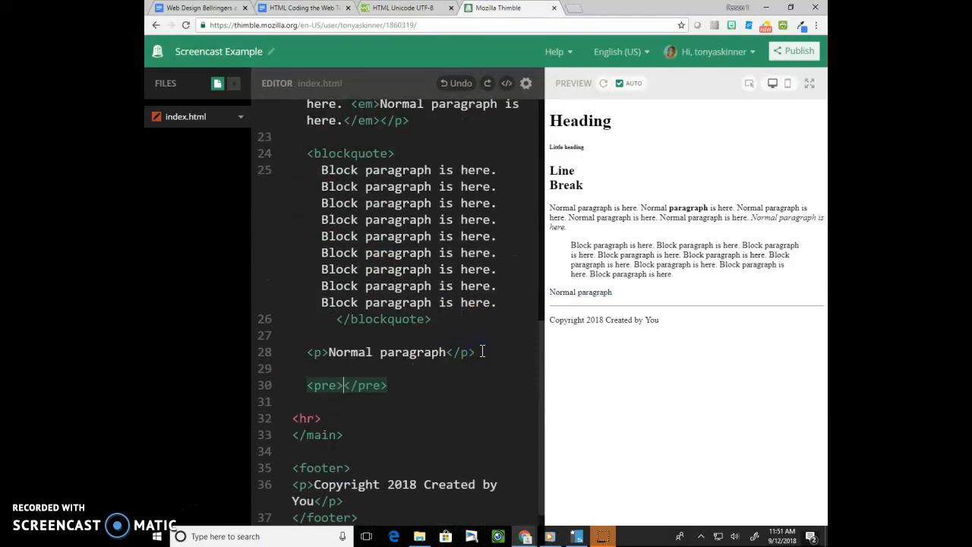
{"action": "type", "text": "Typewriter"}
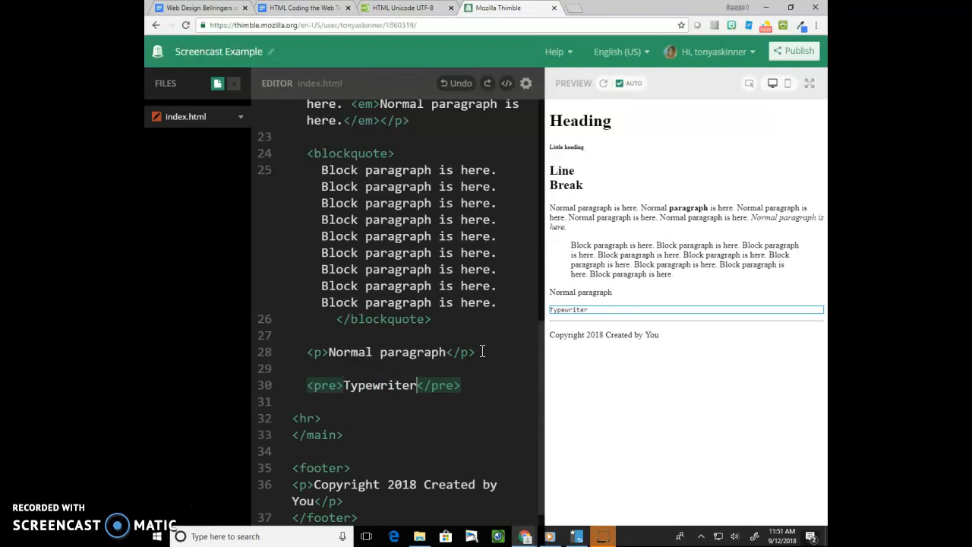
{"action": "key", "text": "Return"}
{"action": "type", "text": "and"}
{"action": "key", "text": "Return"}
{"action": "type", "text": "enter"}
{"action": "key", "text": "Return"}
{"action": "type", "text": "a"}
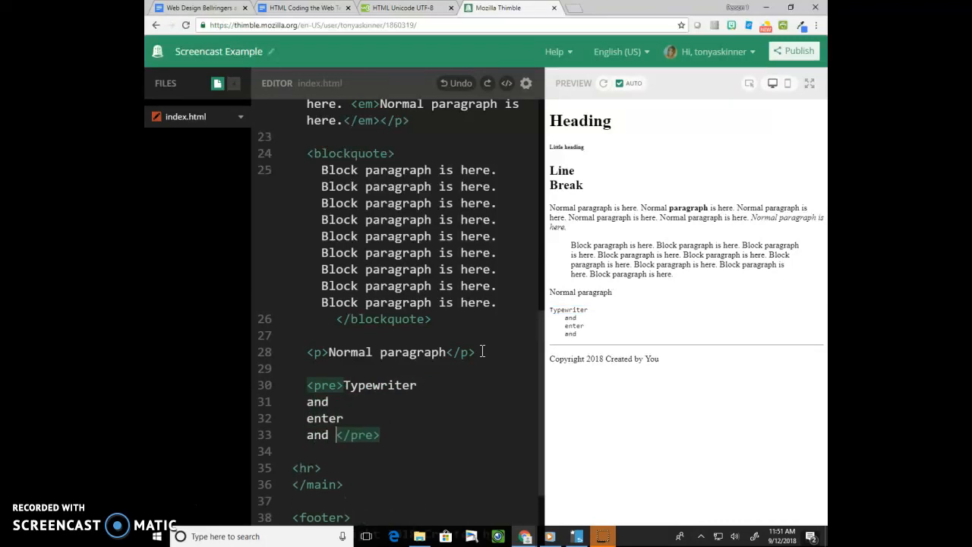
{"action": "key", "text": "Return"}
{"action": "type", "text": "stuff.</pre>"}
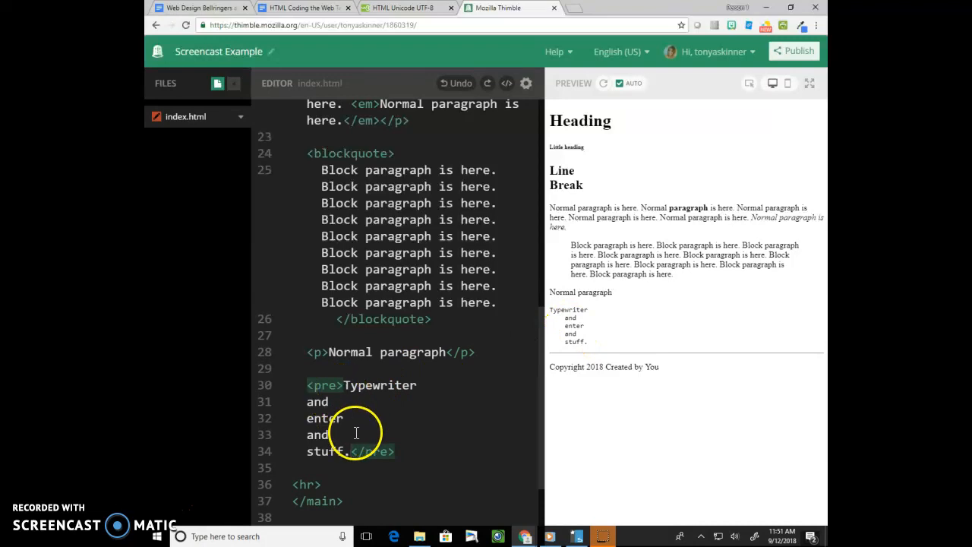
- Select the whole preformatted block and delete it again
{"action": "left_click_drag", "start_coordinate": [396, 451], "coordinate": [291, 385]}
{"action": "key", "text": "Delete"}
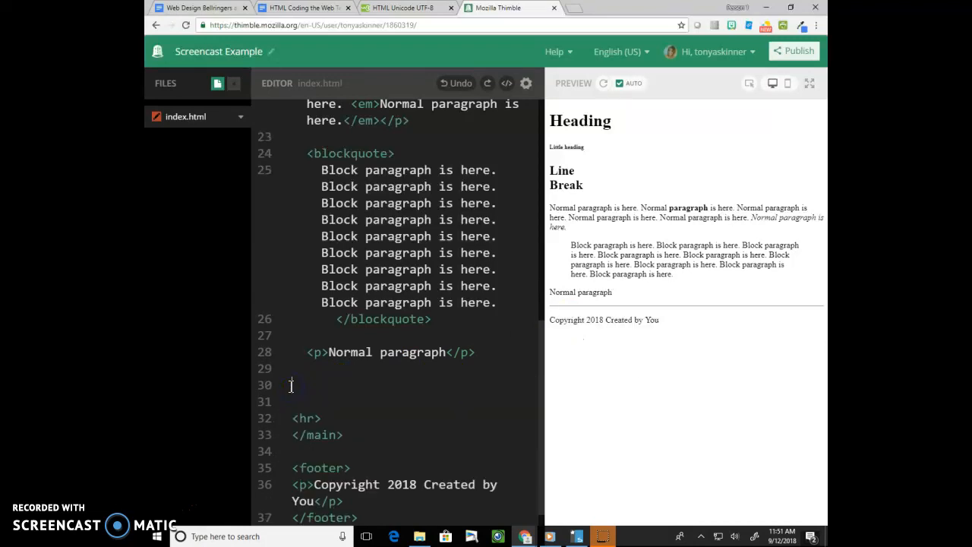
- Switch to the Google Docs textbook and view the Lesson 3 list tags table
{"action": "left_click", "coordinate": [300, 8]}
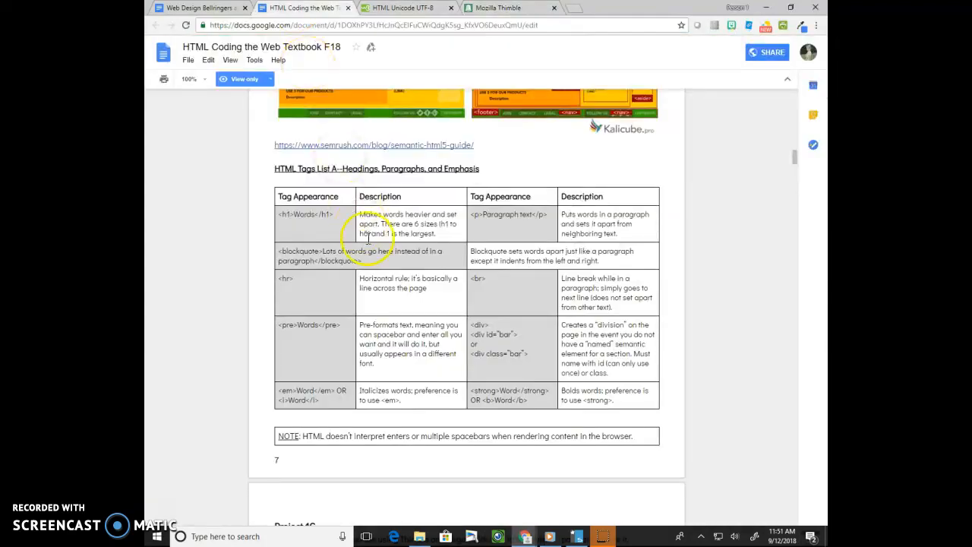
{"action": "scroll", "coordinate": [486, 255], "scroll_direction": "down", "scroll_amount": 6}
{"action": "scroll", "coordinate": [486, 255], "scroll_direction": "down", "scroll_amount": 4}
{"action": "scroll", "coordinate": [486, 254], "scroll_direction": "down", "scroll_amount": 5}
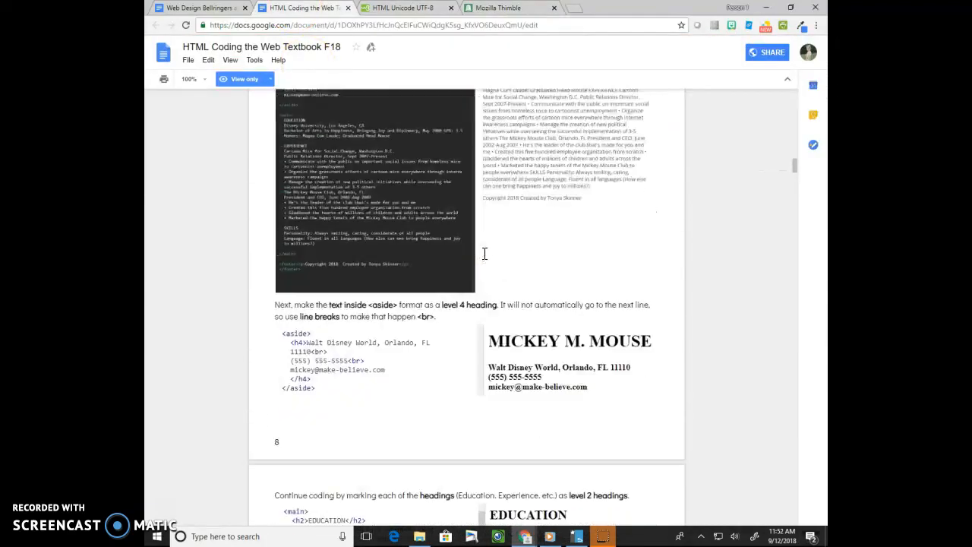
{"action": "scroll", "coordinate": [486, 255], "scroll_direction": "down", "scroll_amount": 5}
{"action": "scroll", "coordinate": [484, 255], "scroll_direction": "down", "scroll_amount": 5}
{"action": "scroll", "coordinate": [484, 255], "scroll_direction": "down", "scroll_amount": 5}
{"action": "scroll", "coordinate": [484, 255], "scroll_direction": "down", "scroll_amount": 5}
{"action": "scroll", "coordinate": [484, 255], "scroll_direction": "down", "scroll_amount": 3}
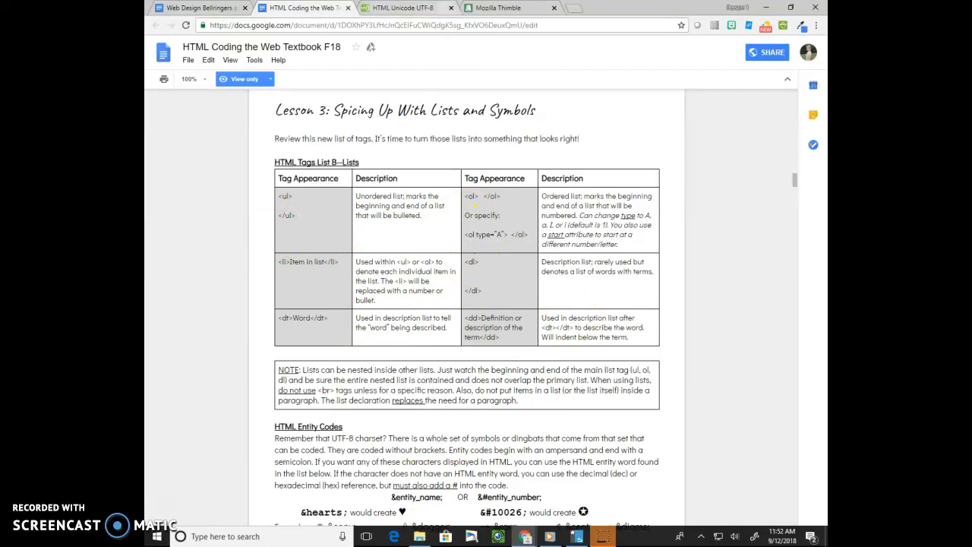
- Back in Thimble, start an ordered list on line 30 with Cat as its first item
{"action": "left_click", "coordinate": [492, 10]}
{"action": "scroll", "coordinate": [425, 274], "scroll_direction": "down", "scroll_amount": 2}
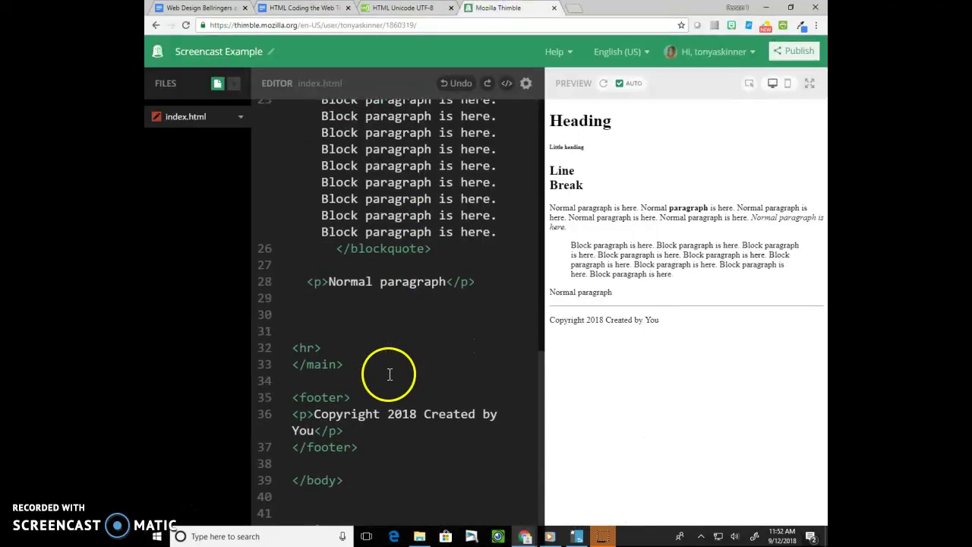
{"action": "left_click", "coordinate": [356, 315]}
{"action": "type", "text": "<ol>"}
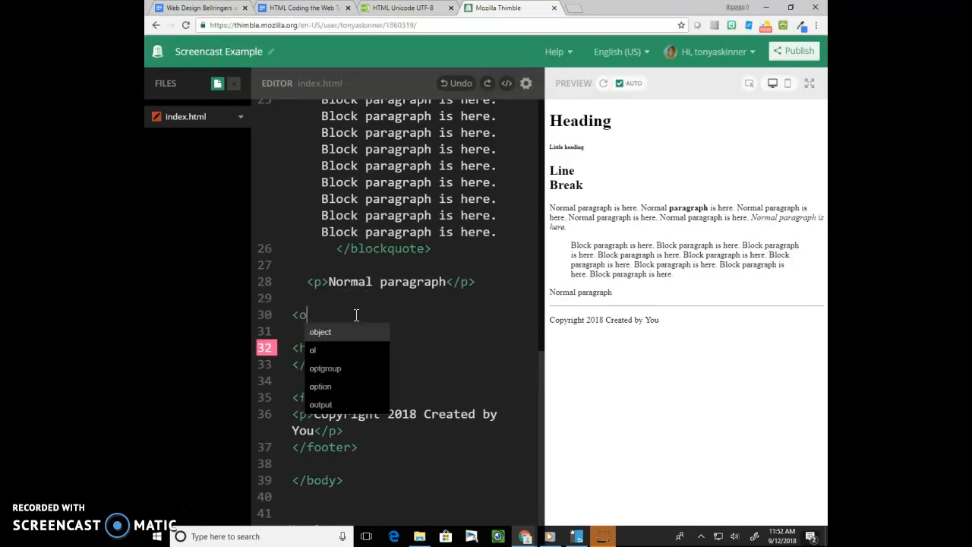
{"action": "key", "text": "Return"}
{"action": "key", "text": "Return"}
{"action": "key", "text": "Return"}
{"action": "key", "text": "Up"}
{"action": "key", "text": "Up"}
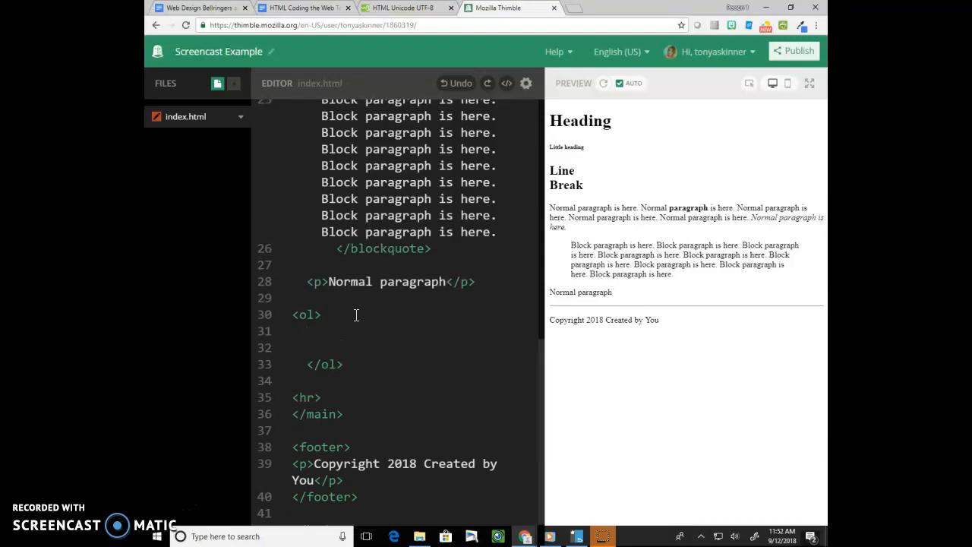
{"action": "type", "text": "<li>"}
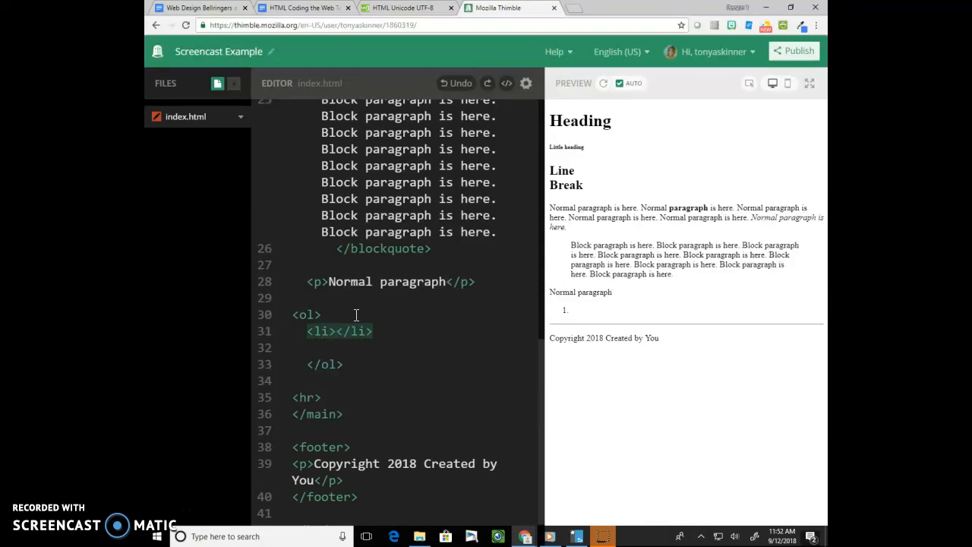
{"action": "type", "text": "Cat"}
{"action": "key", "text": "End"}
{"action": "key", "text": "Return"}
{"action": "type", "text": "<li>C"}
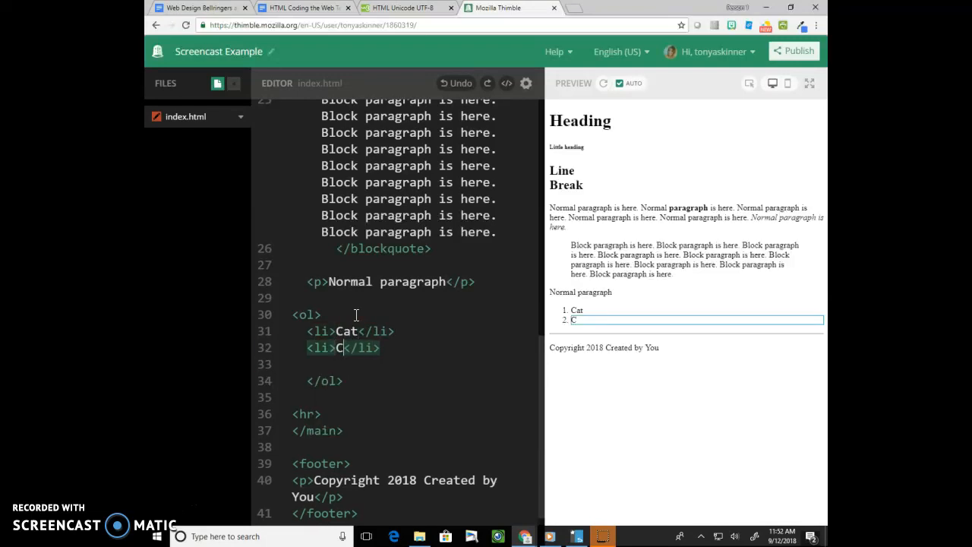
- Add Bat and Math as the second and third items and move past the closing ol tag
{"action": "key", "text": "BackSpace"}
{"action": "key", "text": "BackSpace"}
{"action": "type", "text": "Bat"}
{"action": "key", "text": "End"}
{"action": "key", "text": "Return"}
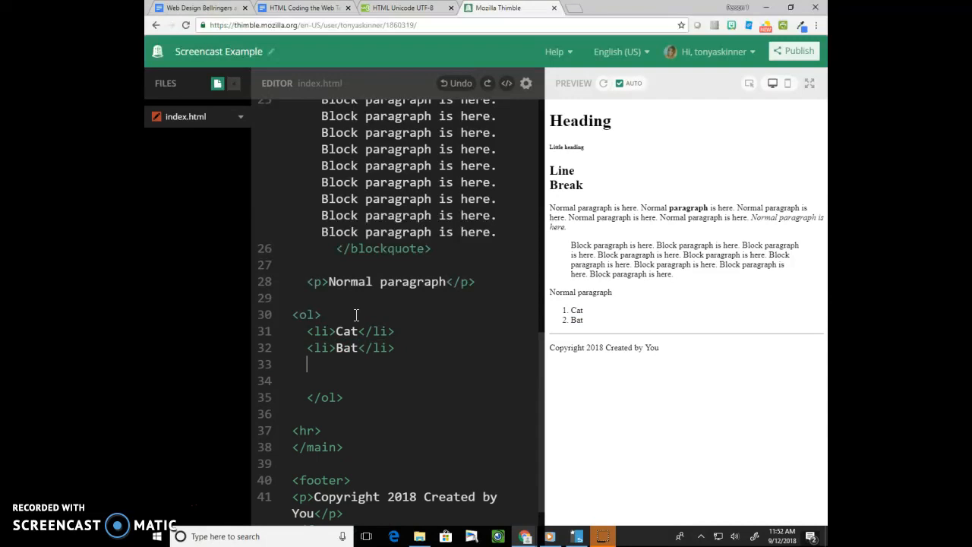
{"action": "type", "text": "<li>Math</li>"}
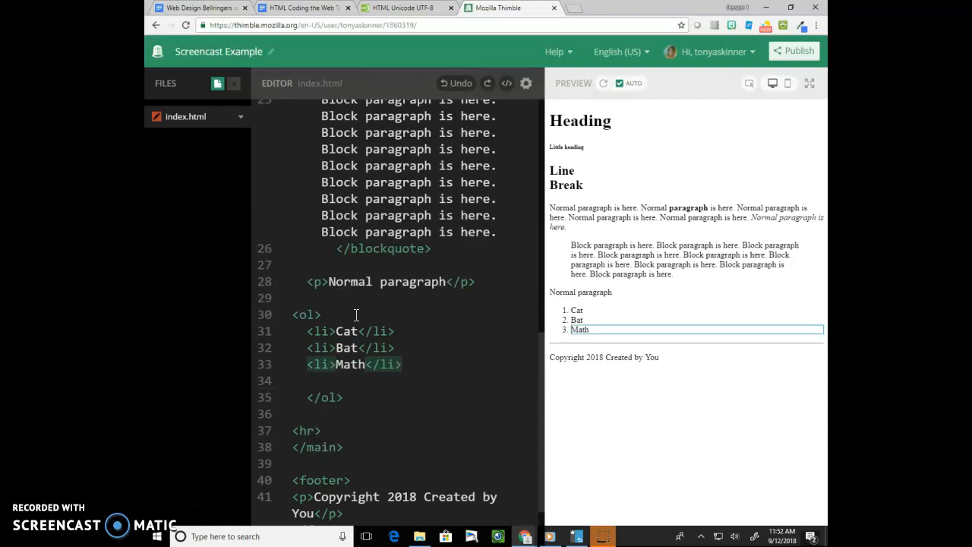
{"action": "left_click", "coordinate": [320, 380]}
{"action": "left_click", "coordinate": [353, 399]}
- Add a ul below the numbered list with items Red, Blue and Yellow
{"action": "key", "text": "Return"}
{"action": "key", "text": "Return"}
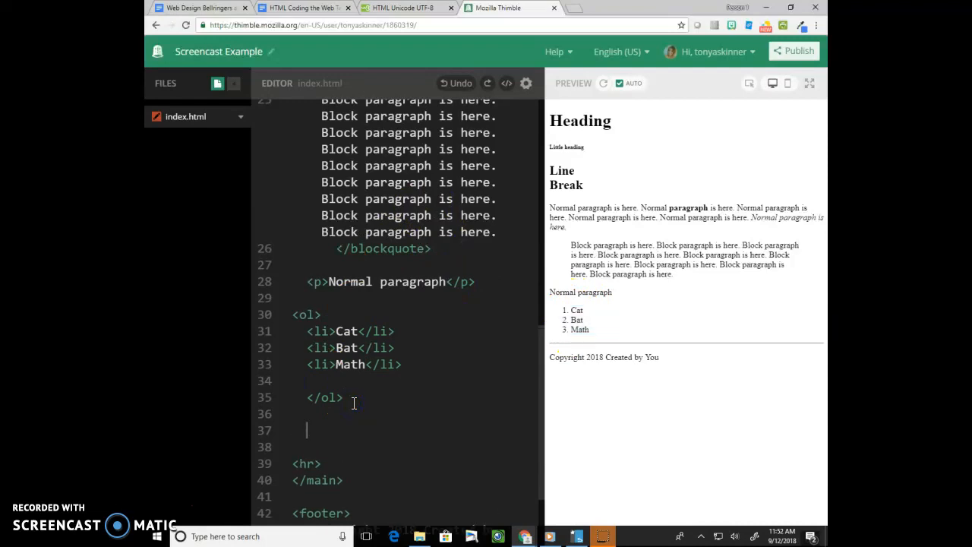
{"action": "type", "text": "<ul>"}
{"action": "key", "text": "Return"}
{"action": "key", "text": "Return"}
{"action": "key", "text": "Return"}
{"action": "key", "text": "Up"}
{"action": "key", "text": "Up"}
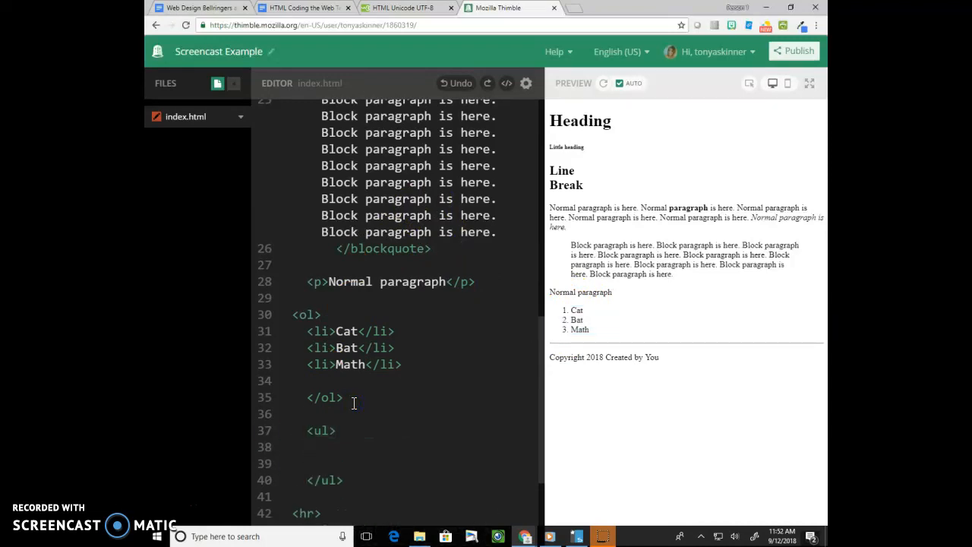
{"action": "type", "text": "<li>"}
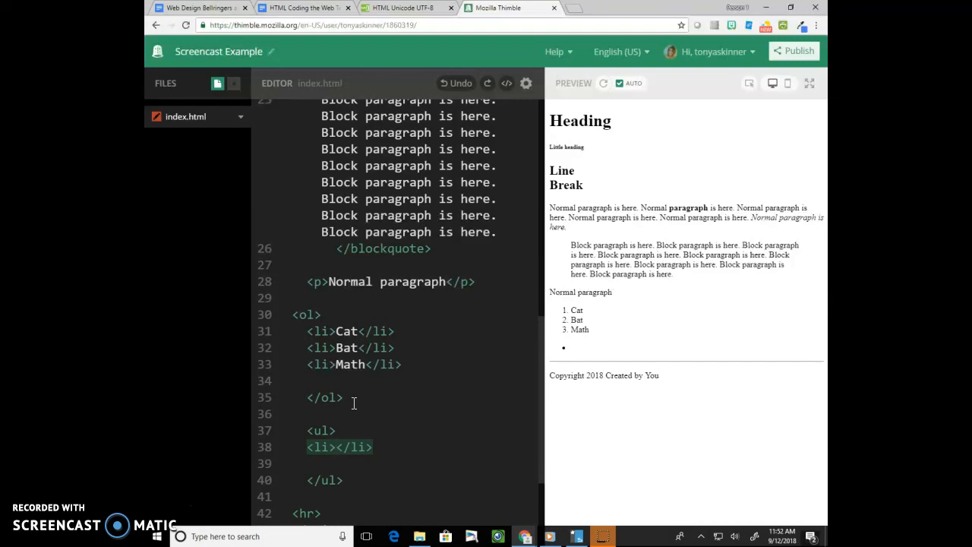
{"action": "type", "text": "Red"}
{"action": "key", "text": "End"}
{"action": "key", "text": "Return"}
{"action": "type", "text": "<li>"}
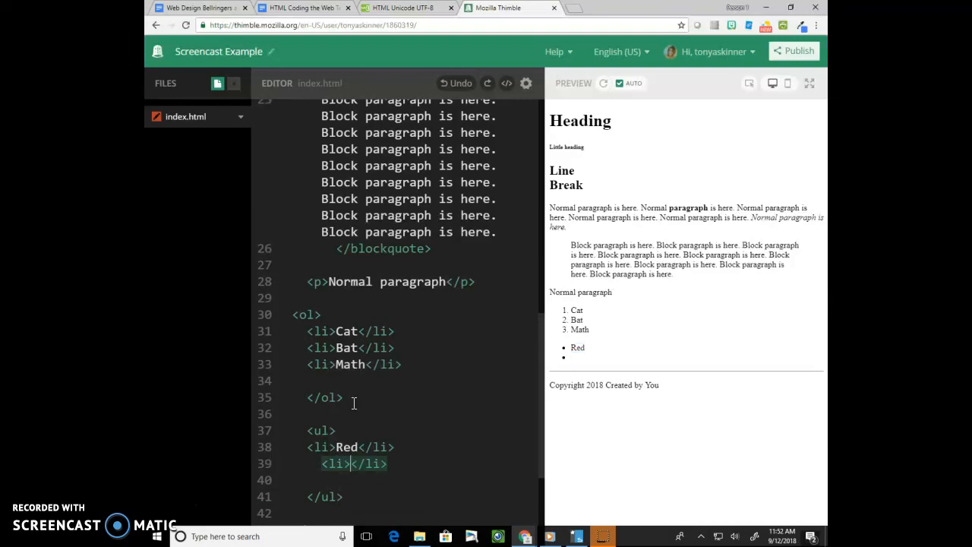
{"action": "type", "text": "Blue"}
{"action": "key", "text": "End"}
{"action": "key", "text": "Return"}
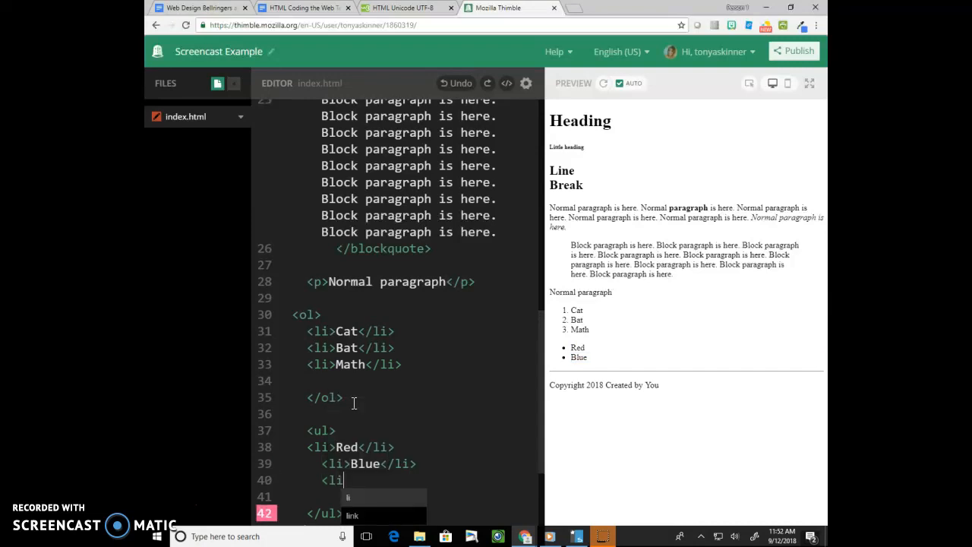
{"action": "type", "text": "<li>Yellow</li>"}
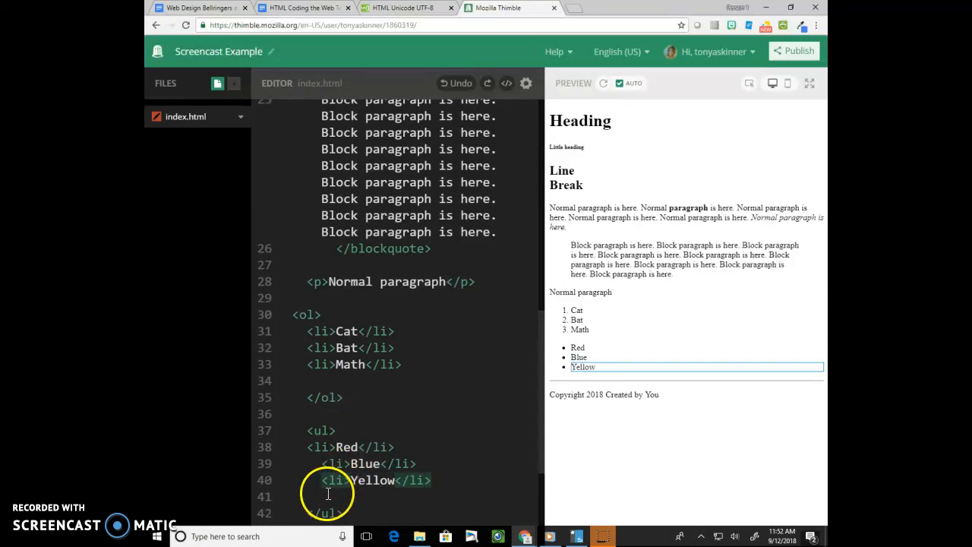
{"action": "left_click", "coordinate": [328, 496]}
{"action": "scroll", "coordinate": [326, 456], "scroll_direction": "down", "scroll_amount": 4}
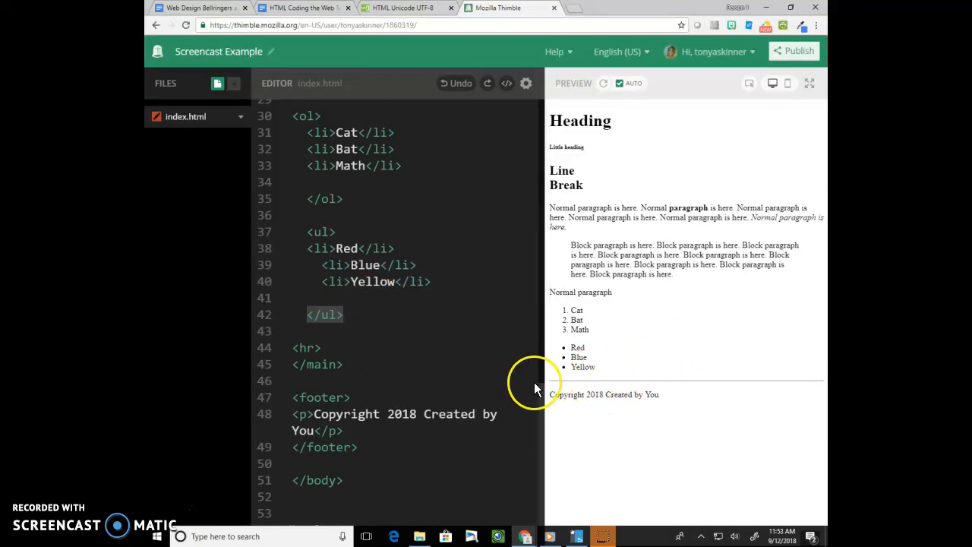
- Add 'Here is a paragraph.' below the hr, cutting the ul's closing tag by mistake
{"action": "left_click", "coordinate": [347, 348]}
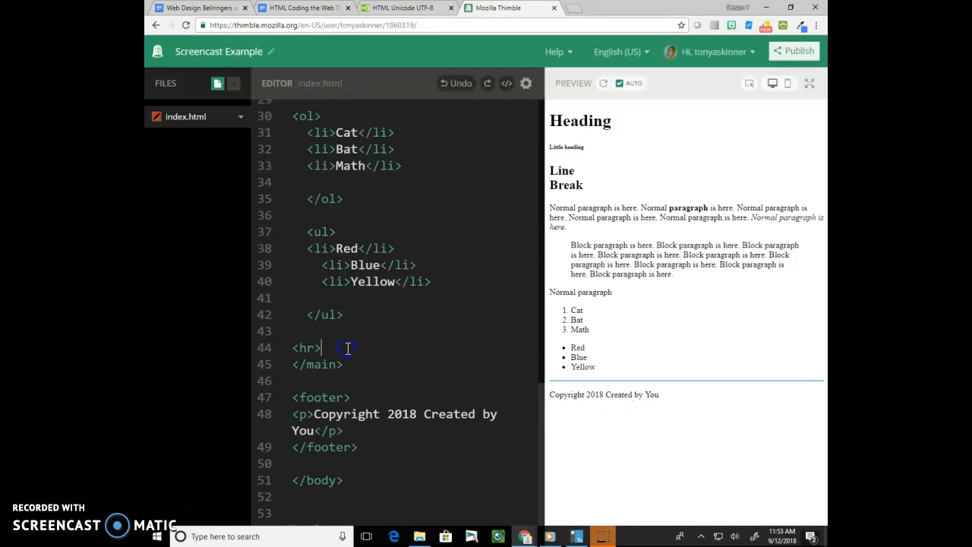
{"action": "key", "text": "Return"}
{"action": "key", "text": "Return"}
{"action": "type", "text": "<p>"}
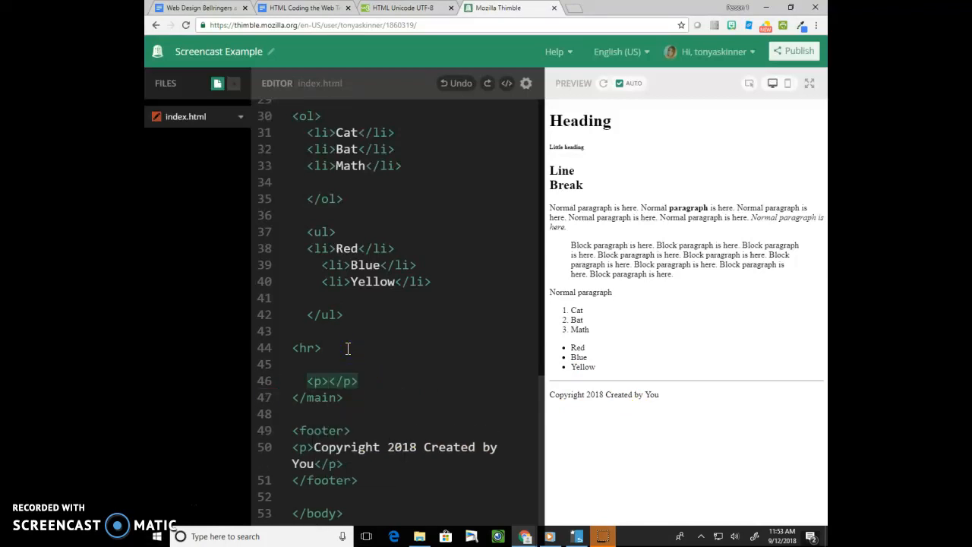
{"action": "type", "text": "Here is a paragra"}
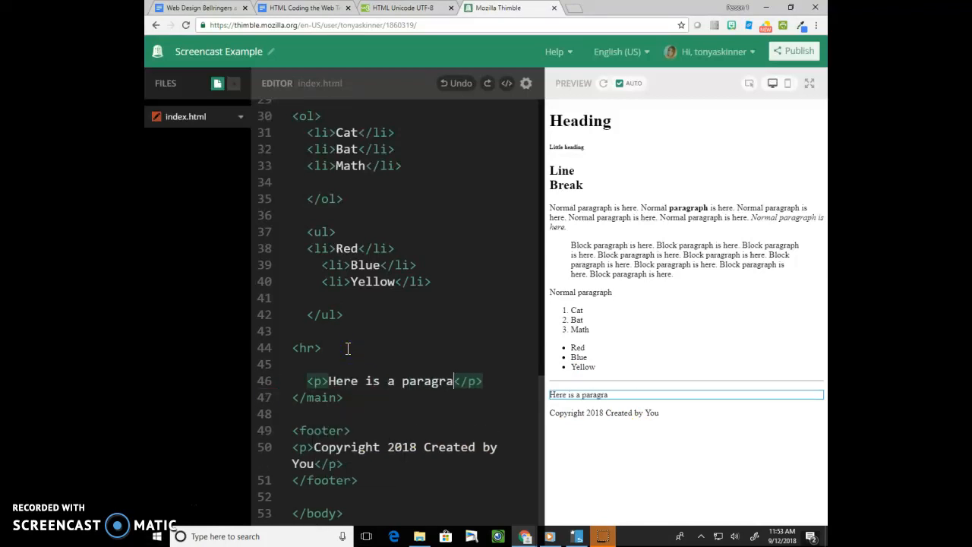
{"action": "type", "text": "ph."}
{"action": "left_click_drag", "start_coordinate": [346, 314], "coordinate": [291, 318]}
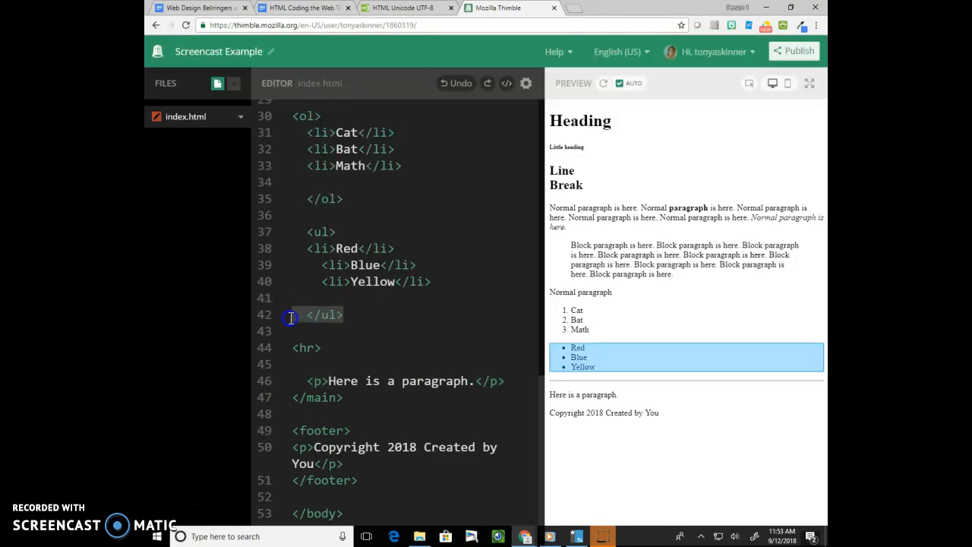
{"action": "key", "text": "ctrl+x"}
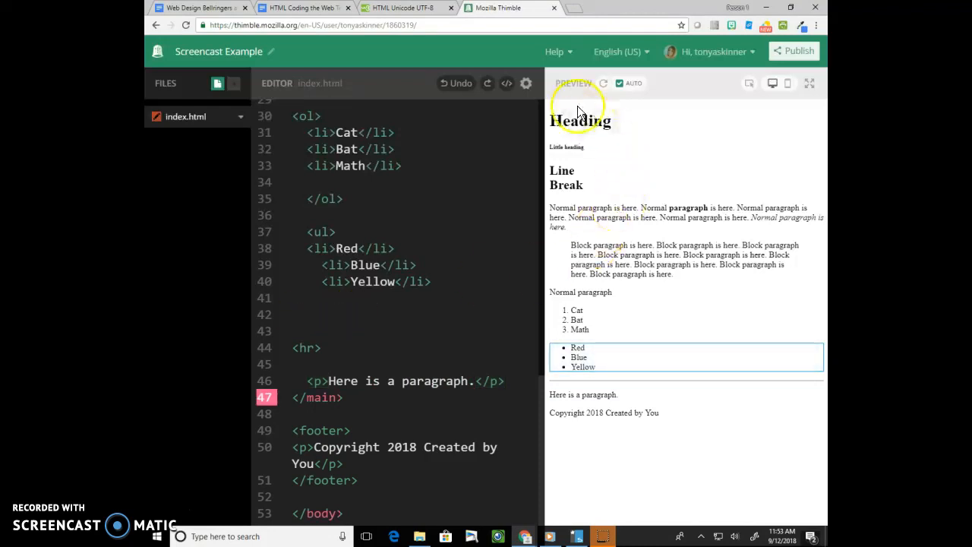
{"action": "left_click", "coordinate": [604, 85]}
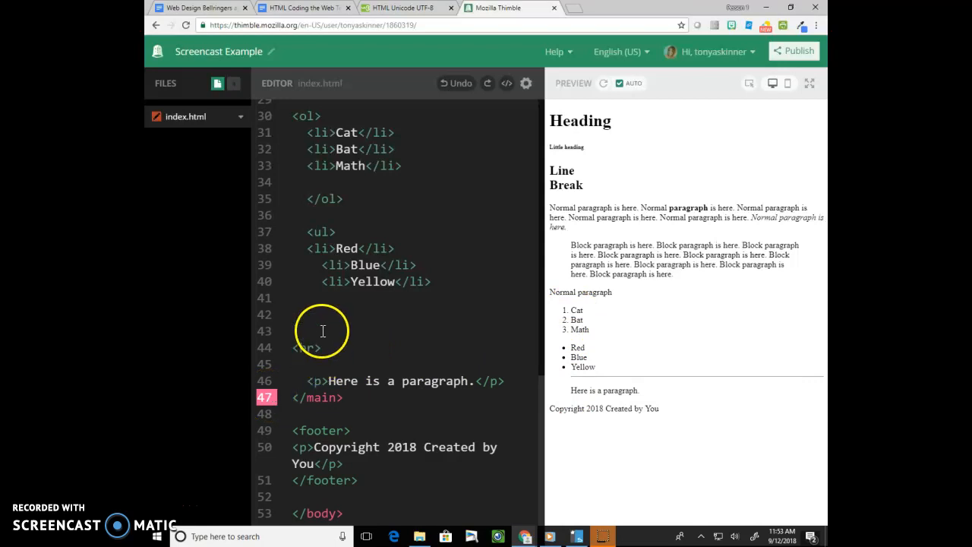
- Restore the closing ul tag below Yellow so the paragraph no longer renders indented
{"action": "left_click", "coordinate": [324, 305]}
{"action": "key", "text": "BackSpace"}
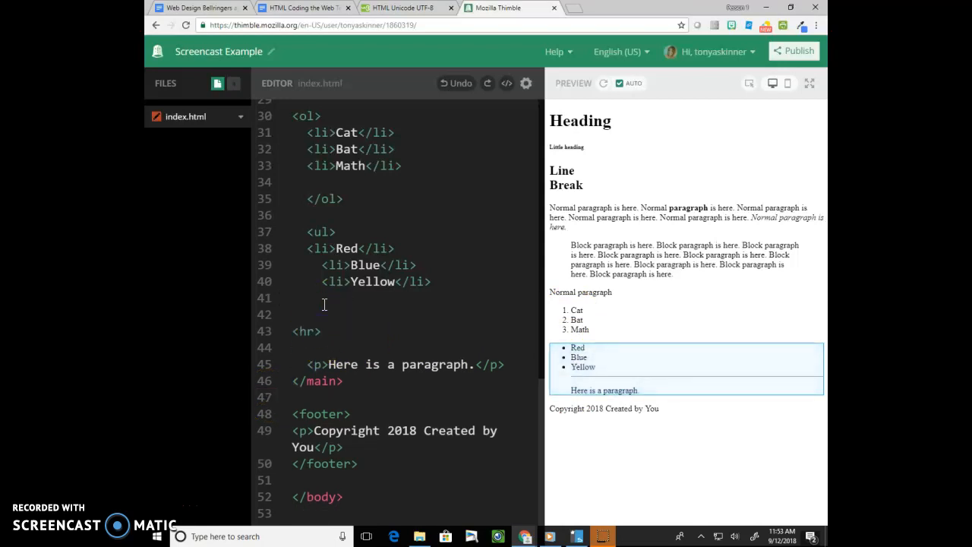
{"action": "key", "text": "Return"}
{"action": "type", "text": "</ul>"}
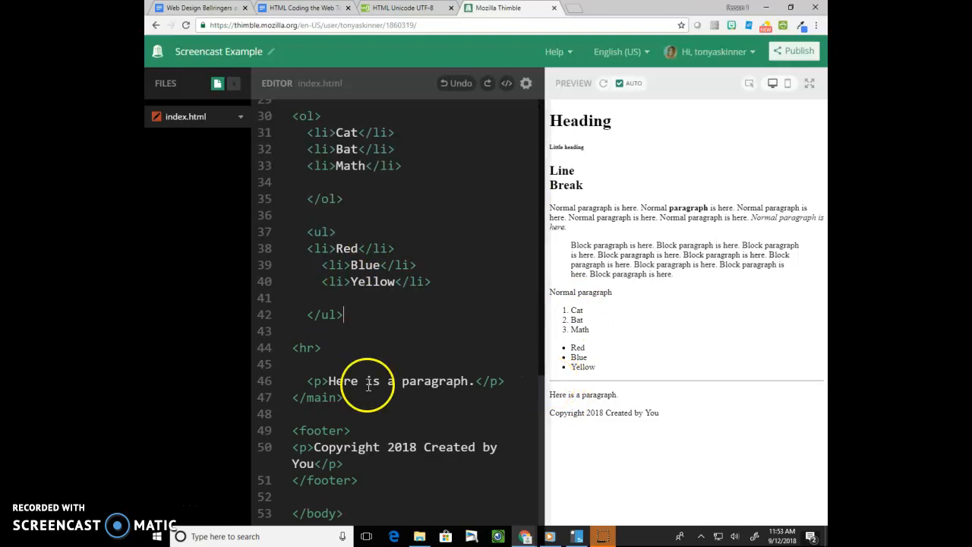
{"action": "scroll", "coordinate": [364, 410], "scroll_direction": "down", "scroll_amount": 1}
- Start a dl after the bulleted list with term Cat and description Meow
{"action": "key", "text": "Return"}
{"action": "key", "text": "Return"}
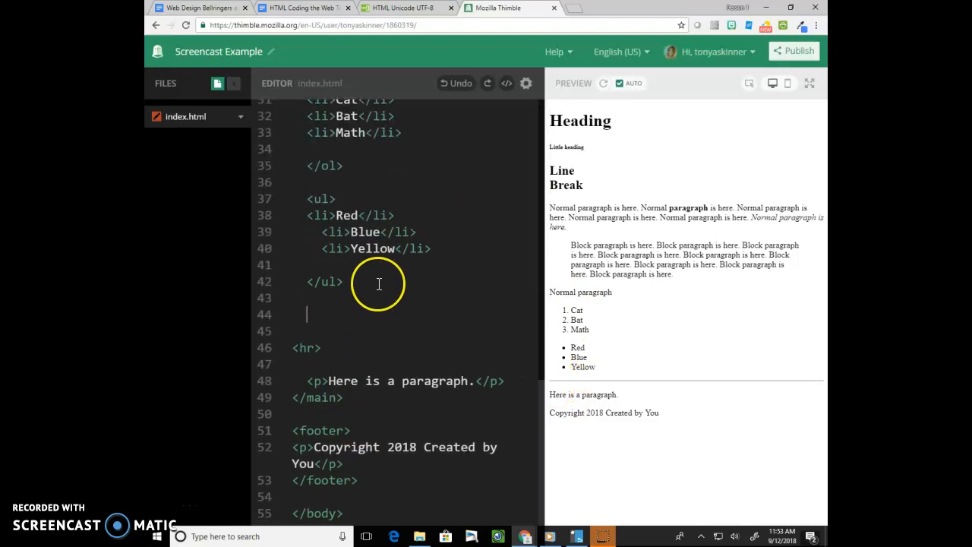
{"action": "type", "text": "<dl>"}
{"action": "key", "text": "Return"}
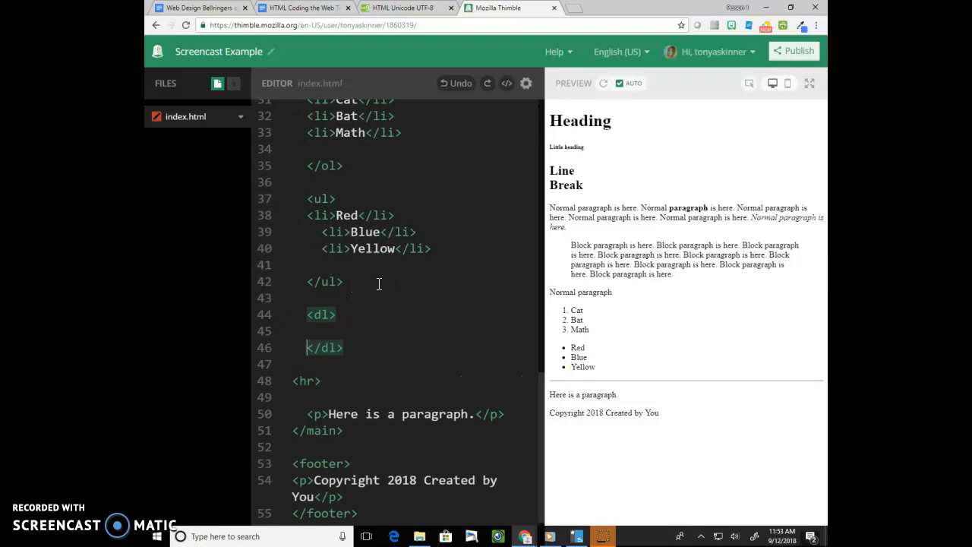
{"action": "key", "text": "Return"}
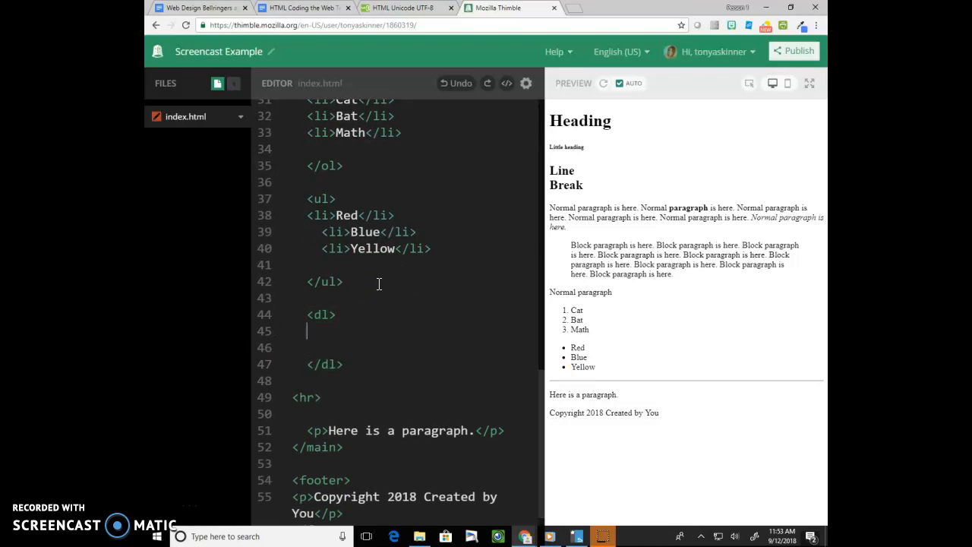
{"action": "key", "text": "Up"}
{"action": "type", "text": "<dt>"}
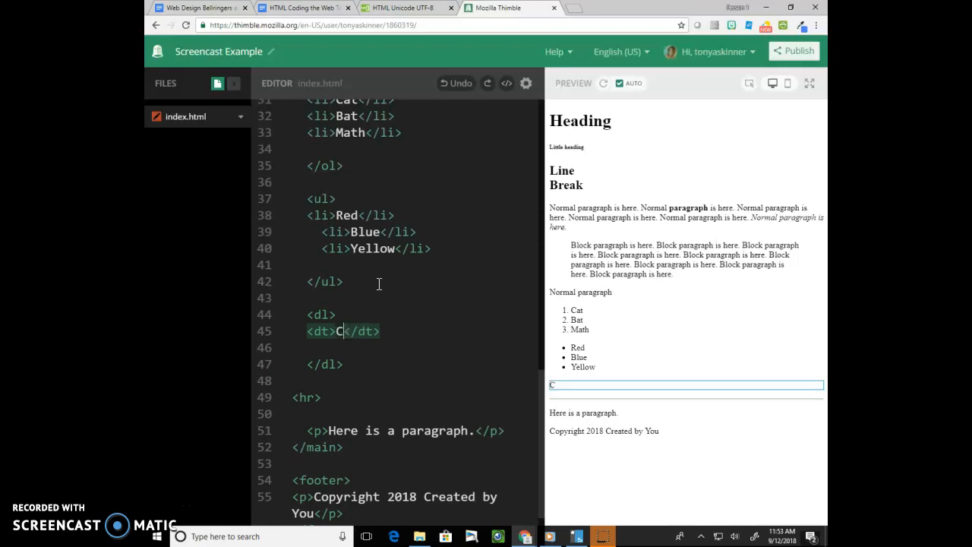
{"action": "type", "text": "Cat"}
{"action": "key", "text": "Down"}
{"action": "type", "text": "<dd>Meow</dd>"}
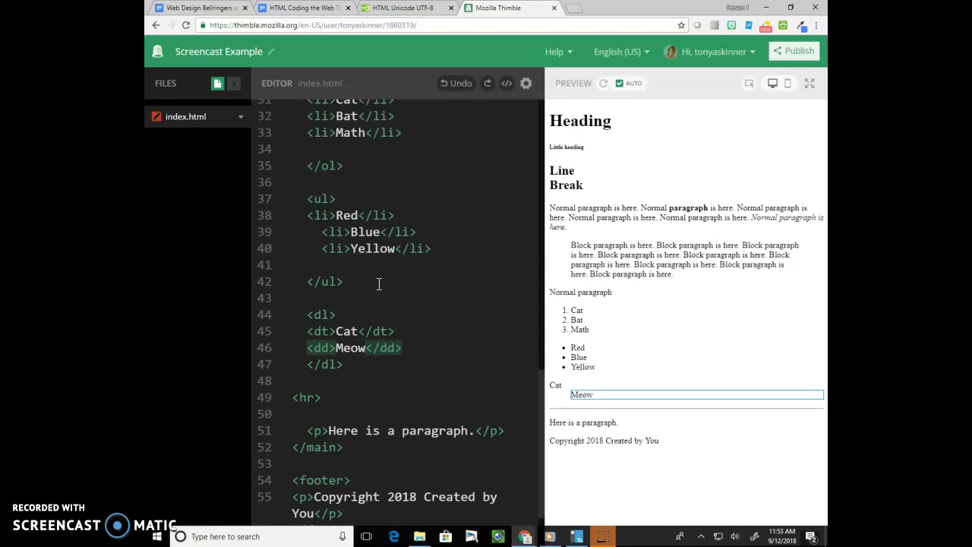
- Add term Dog with description Bark and move past the end of the definition list
{"action": "key", "text": "End"}
{"action": "key", "text": "Return"}
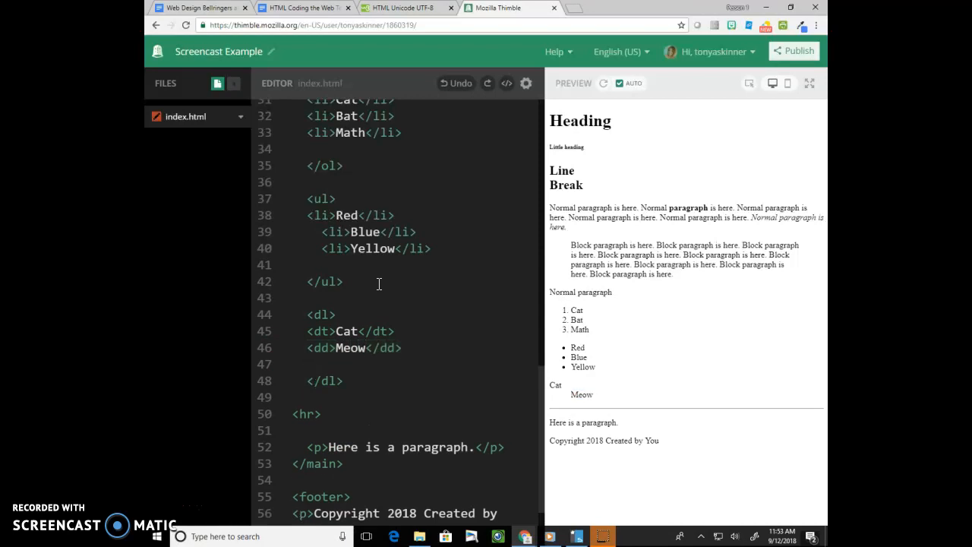
{"action": "type", "text": "<dt>"}
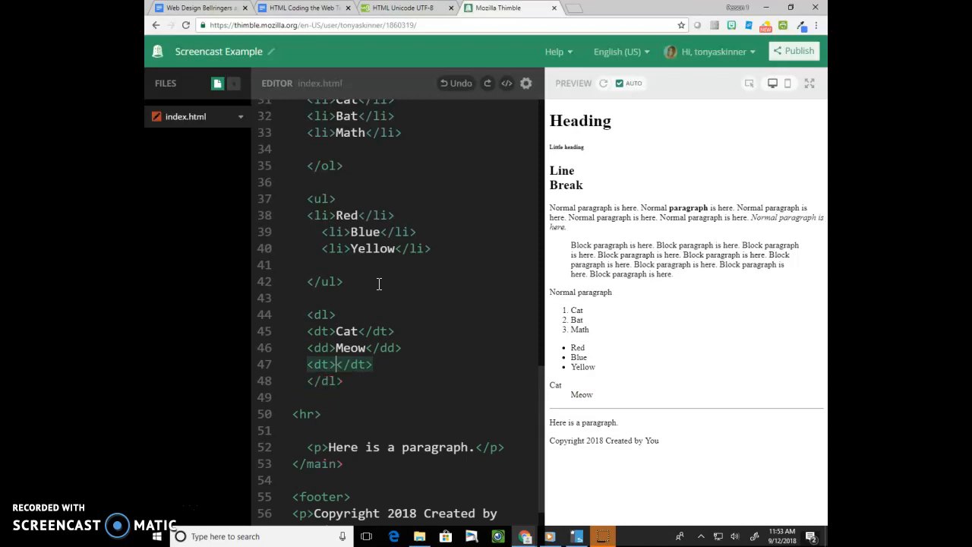
{"action": "type", "text": "Dog"}
{"action": "key", "text": "End"}
{"action": "key", "text": "Return"}
{"action": "type", "text": "<dd>Bark"}
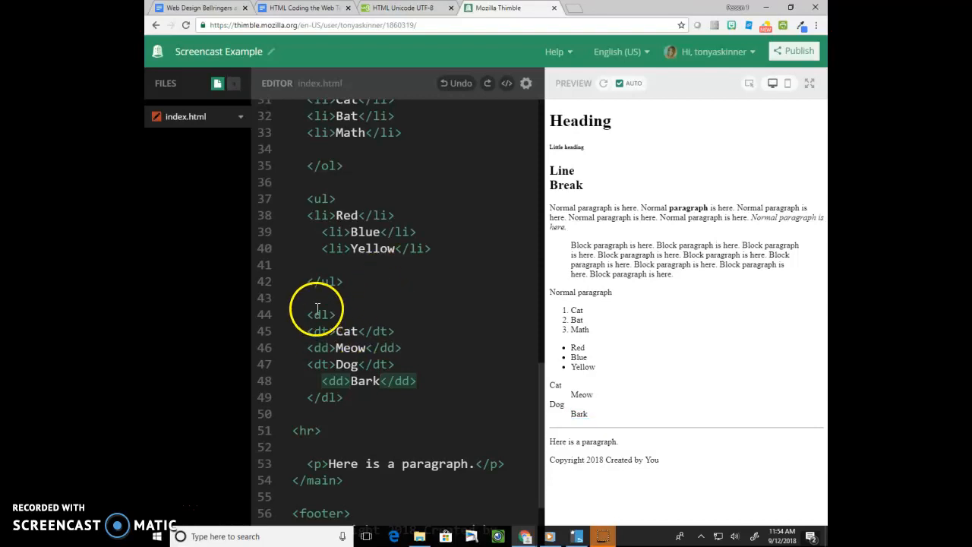
{"action": "left_click", "coordinate": [391, 330]}
{"action": "left_click", "coordinate": [327, 397]}
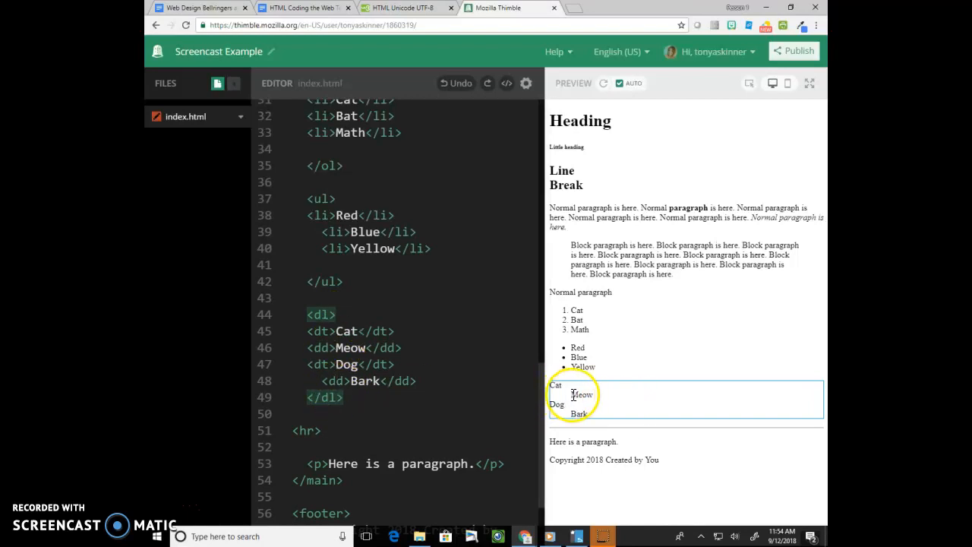
- Write <blockquote>Meow</blockquote> on a new line under the Cat paragraph after the description list
{"action": "left_click", "coordinate": [372, 397]}
{"action": "key", "text": "Return"}
{"action": "key", "text": "Return"}
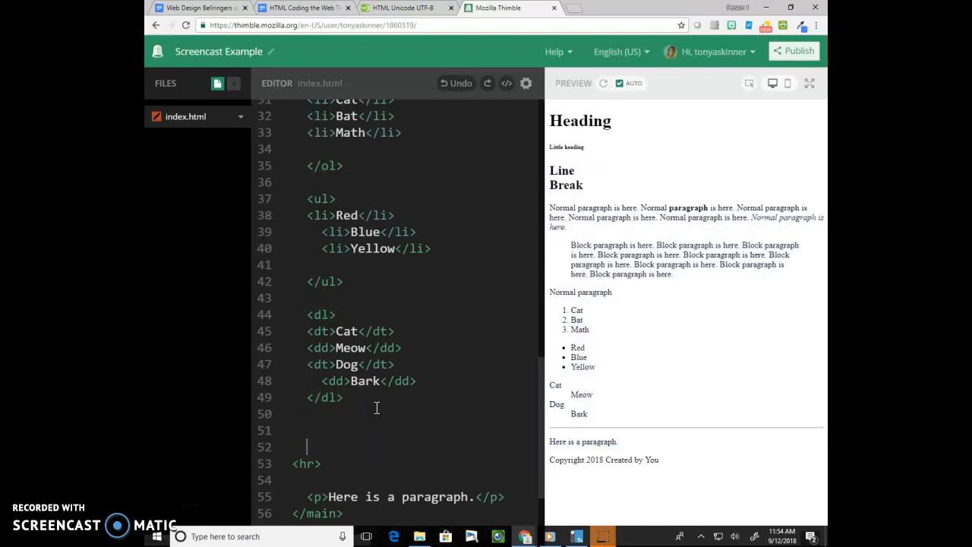
{"action": "type", "text": "<o></o>"}
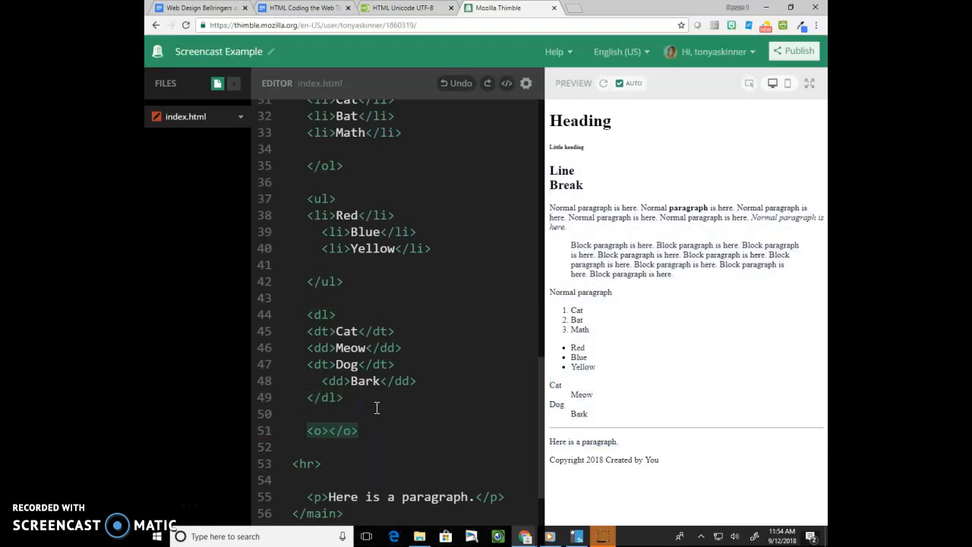
{"action": "key", "text": "BackSpace"}
{"action": "key", "text": "BackSpace"}
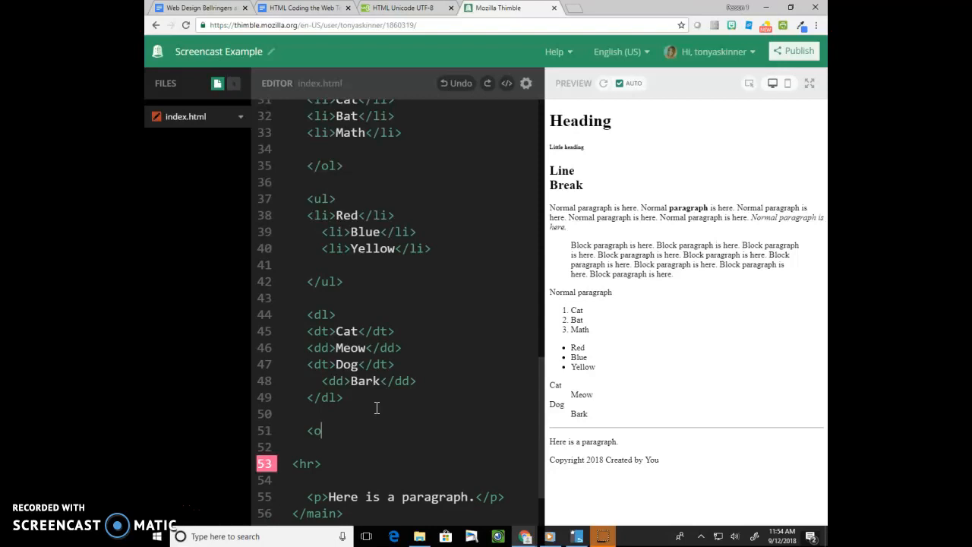
{"action": "type", "text": "p>"}
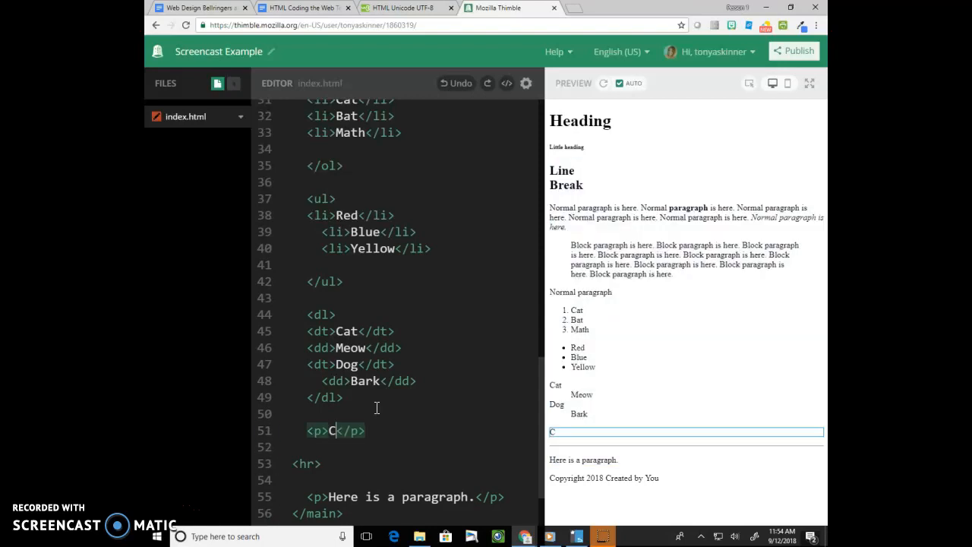
{"action": "type", "text": "Cat"}
{"action": "key", "text": "End"}
{"action": "key", "text": "Return"}
{"action": "type", "text": "<blockquote>Me"}
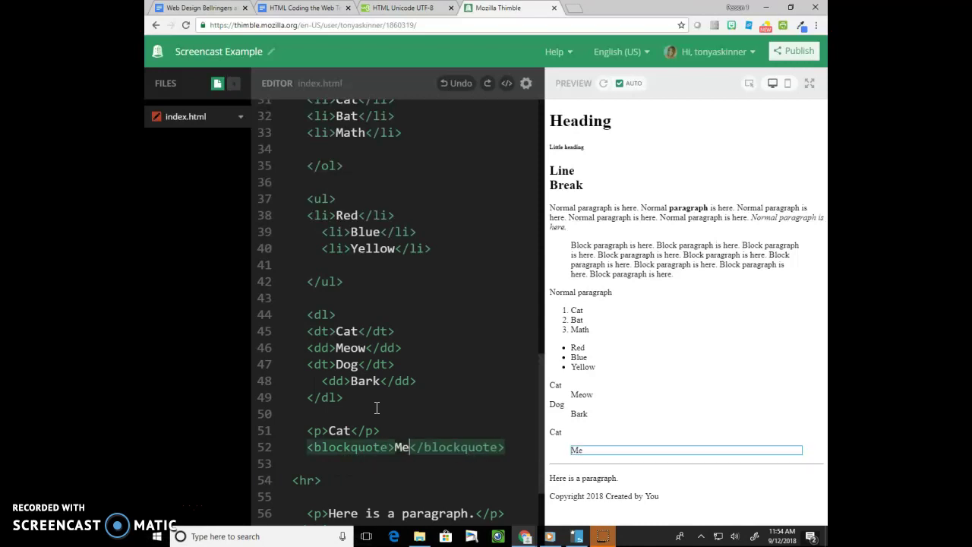
{"action": "type", "text": "ow"}
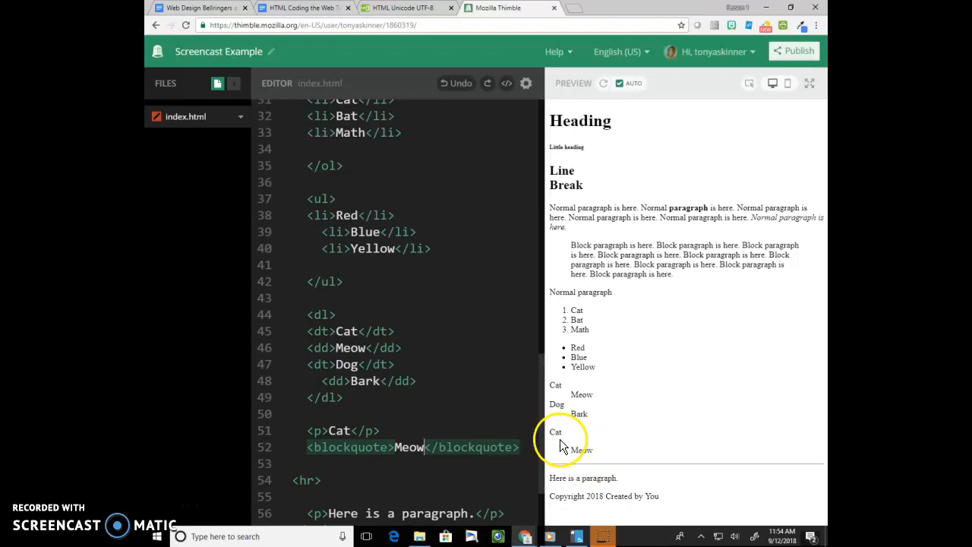
- Resize the editor/preview divider to give the code editor a little more width
{"action": "left_click_drag", "start_coordinate": [548, 387], "coordinate": [567, 392]}
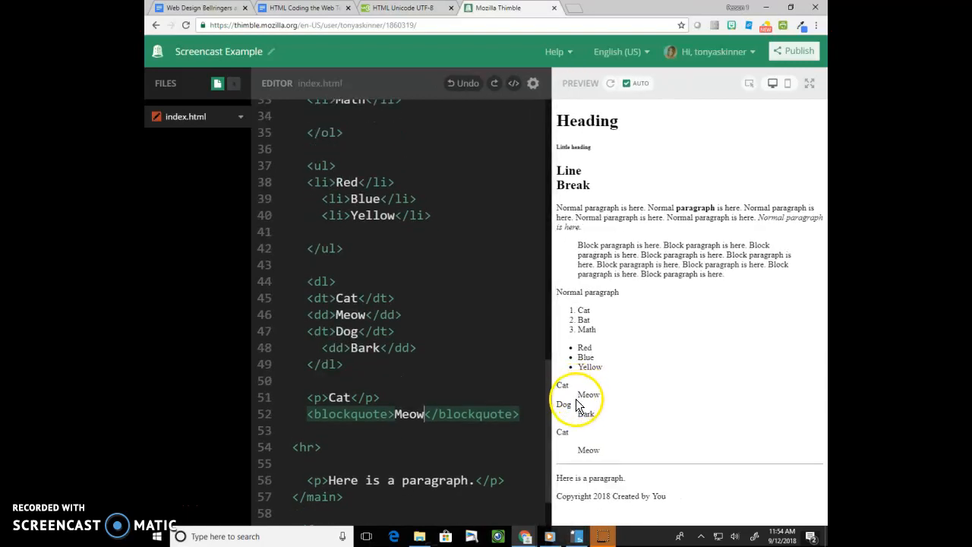
{"action": "left_click", "coordinate": [317, 284]}
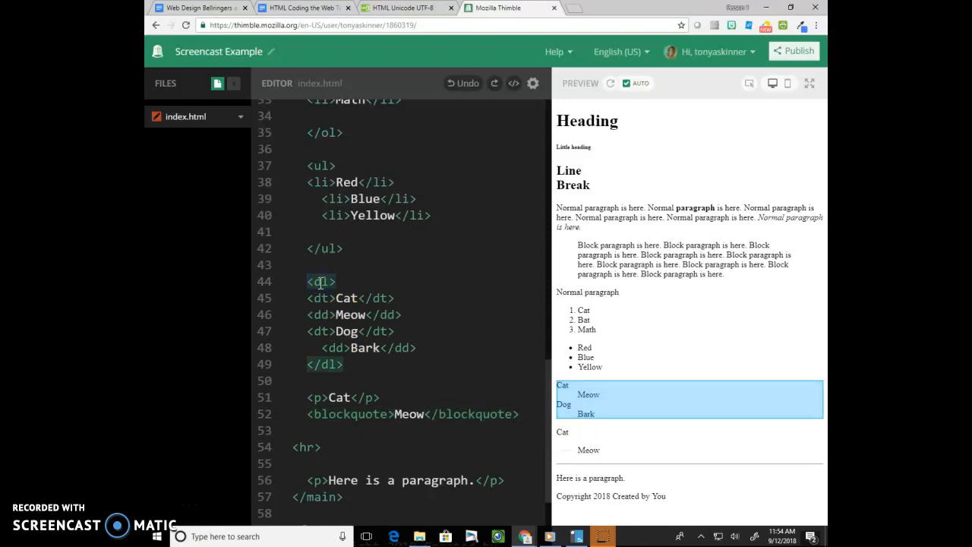
{"action": "left_click", "coordinate": [383, 384]}
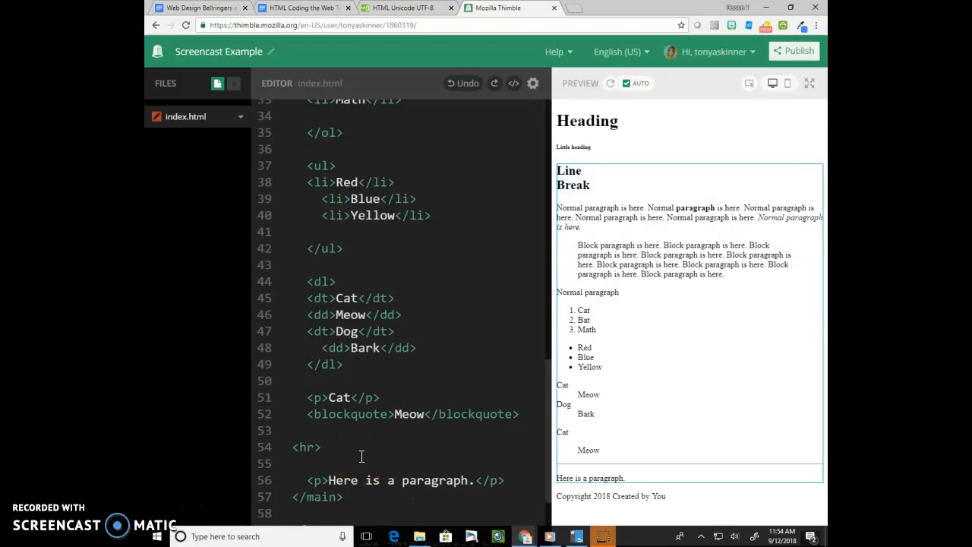
{"action": "scroll", "coordinate": [361, 456], "scroll_direction": "up", "scroll_amount": 3}
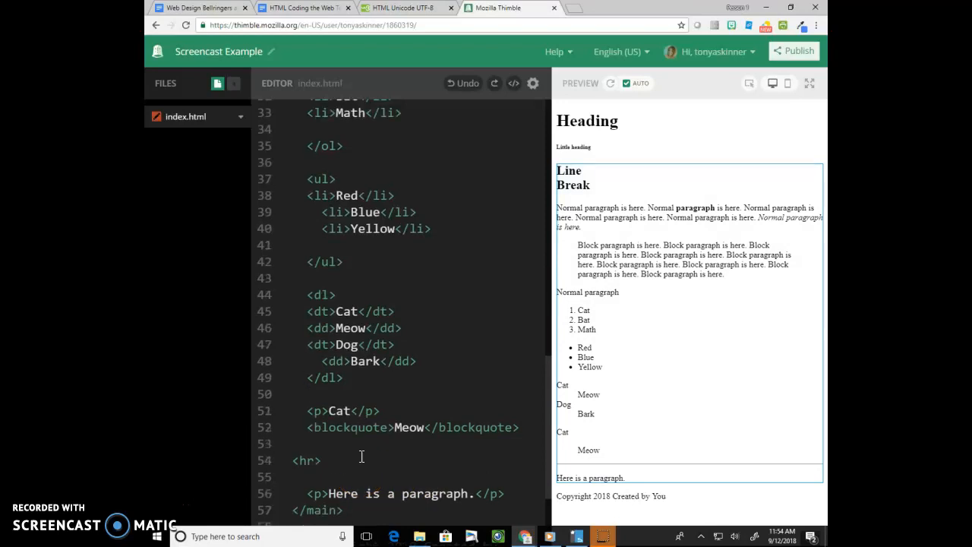
{"action": "scroll", "coordinate": [425, 380], "scroll_direction": "up", "scroll_amount": 2}
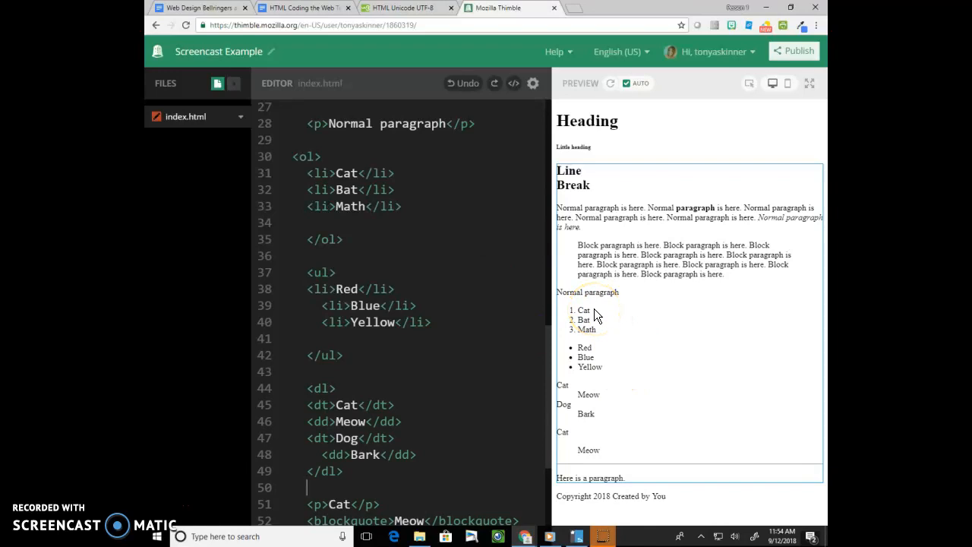
- Add a nested <ul> after the Cat item with <li>Scamper</li> and <li>Roxy</li>
{"action": "left_click", "coordinate": [417, 173]}
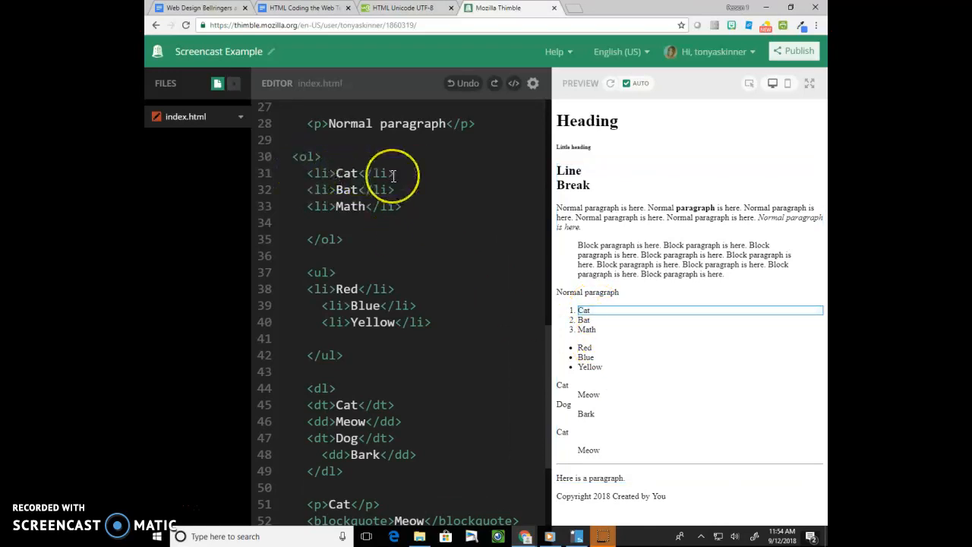
{"action": "key", "text": "Return"}
{"action": "key", "text": "Return"}
{"action": "key", "text": "Return"}
{"action": "key", "text": "Return"}
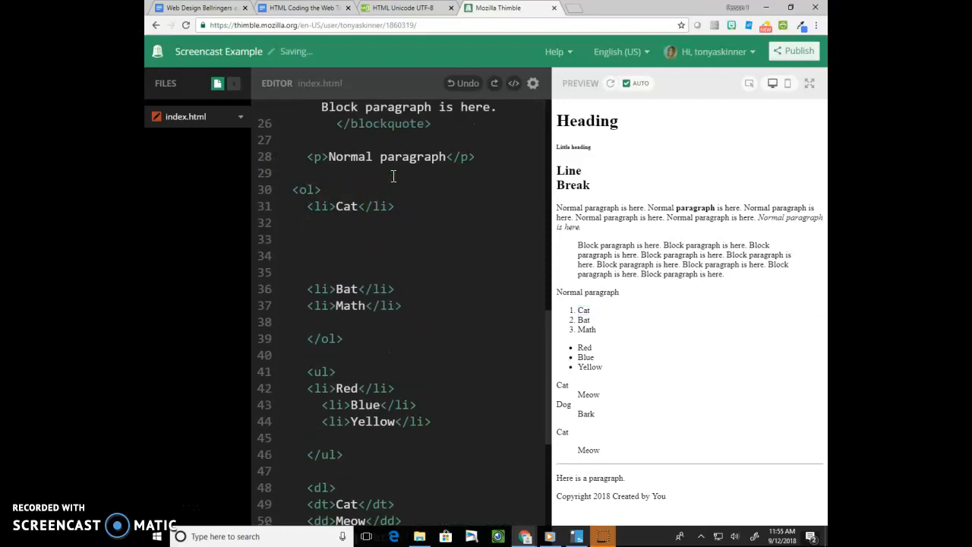
{"action": "type", "text": "<ul></ul>"}
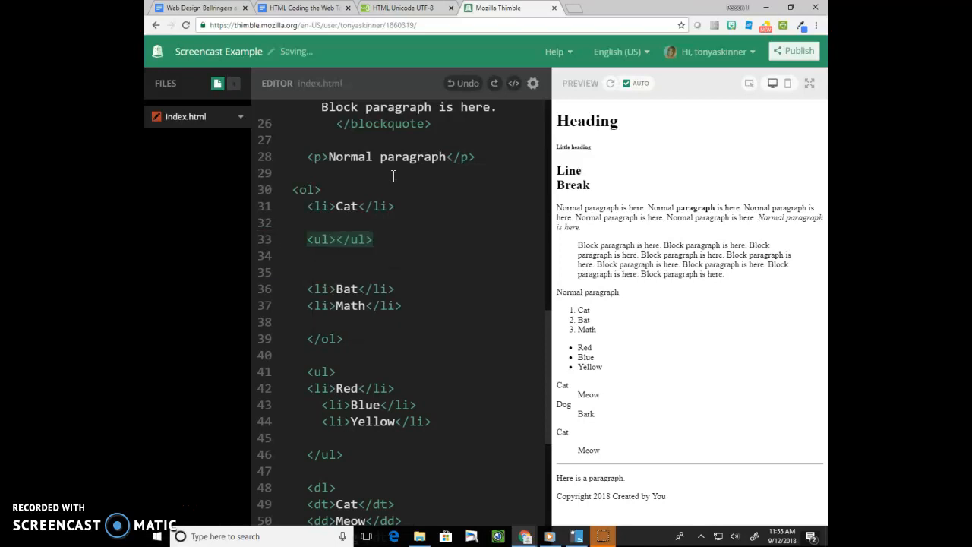
{"action": "key", "text": "Return"}
{"action": "key", "text": "Return"}
{"action": "type", "text": "<li>Scamper</li>"}
{"action": "key", "text": "End"}
{"action": "key", "text": "Return"}
{"action": "type", "text": "<li>"}
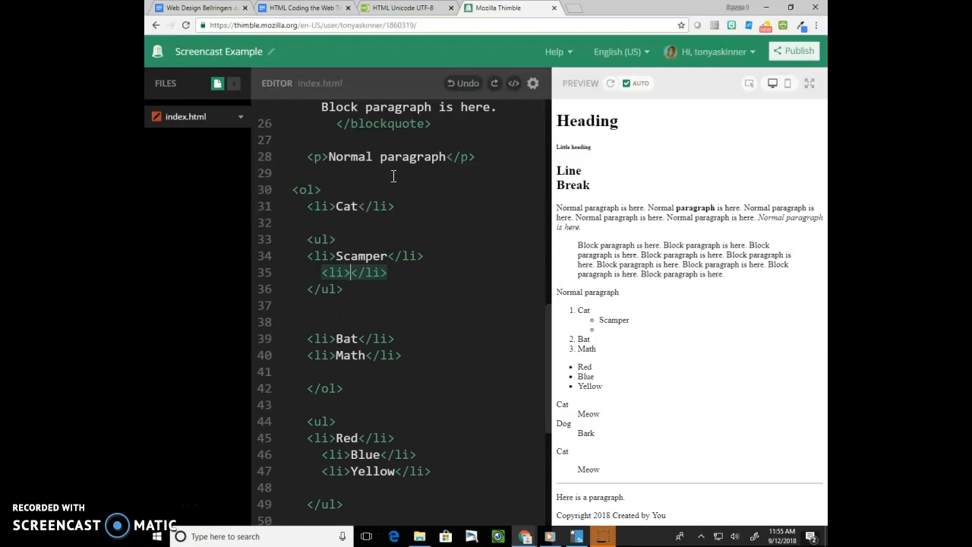
{"action": "type", "text": "Roxy"}
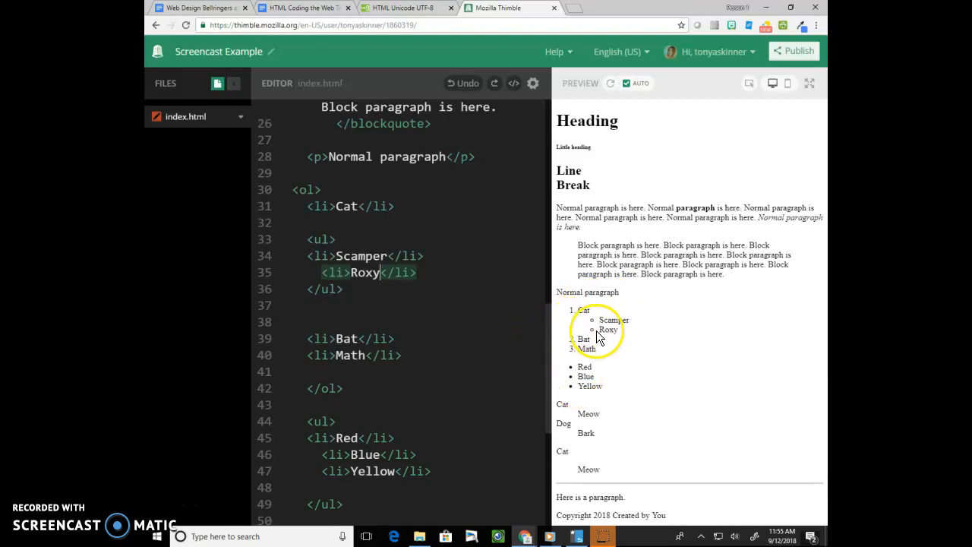
- Move the nested list's closing </ul> so it sits before <li>Bat</li>
{"action": "left_click_drag", "start_coordinate": [344, 289], "coordinate": [311, 289]}
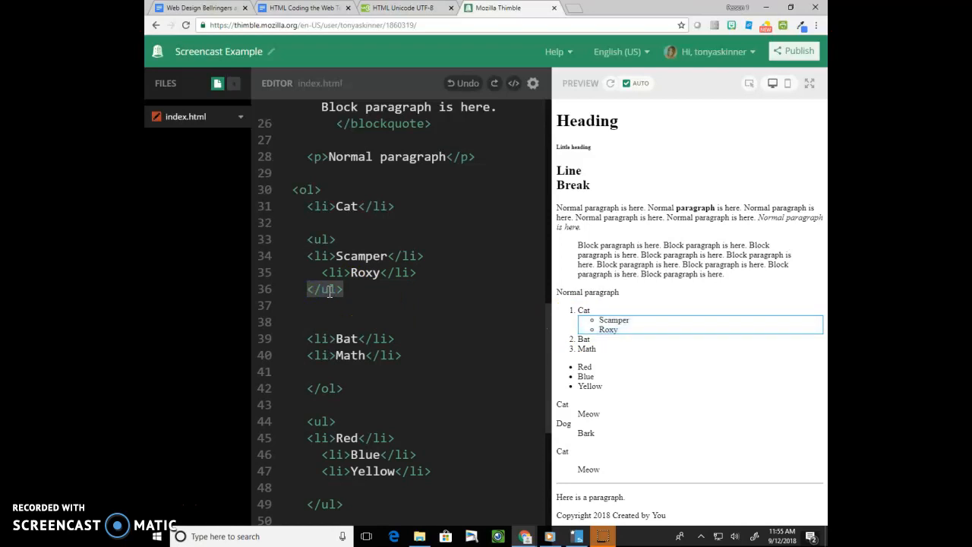
{"action": "key", "text": "Delete"}
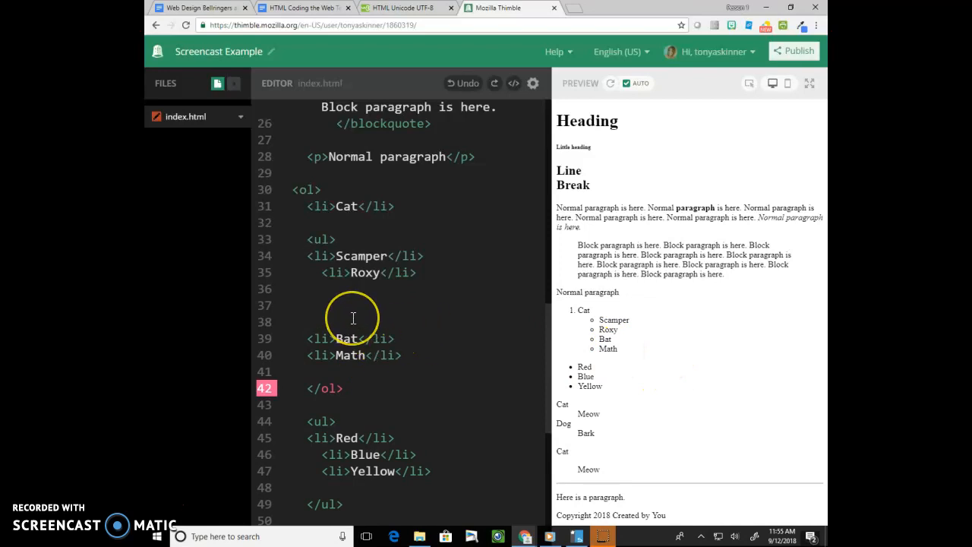
{"action": "left_click", "coordinate": [354, 289]}
{"action": "type", "text": "</ul>"}
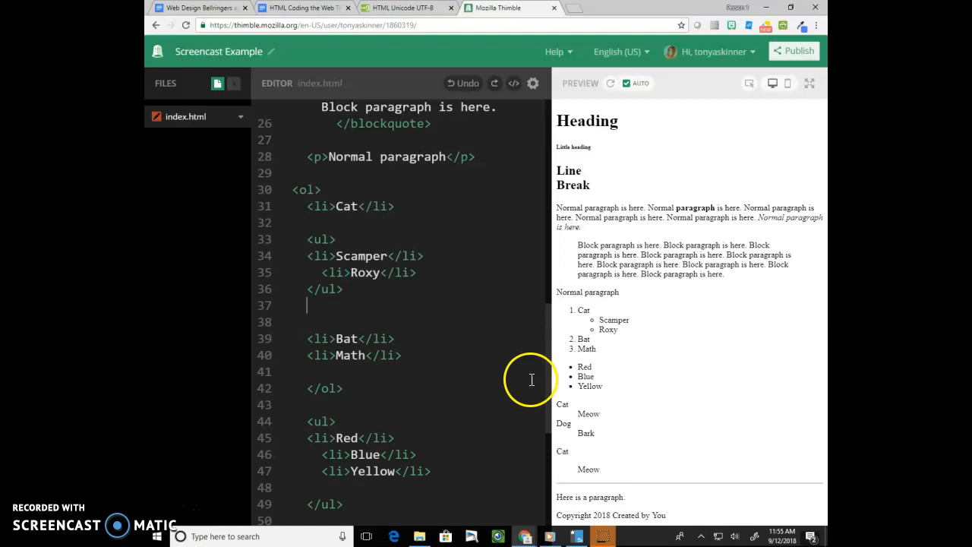
{"action": "left_click", "coordinate": [304, 8]}
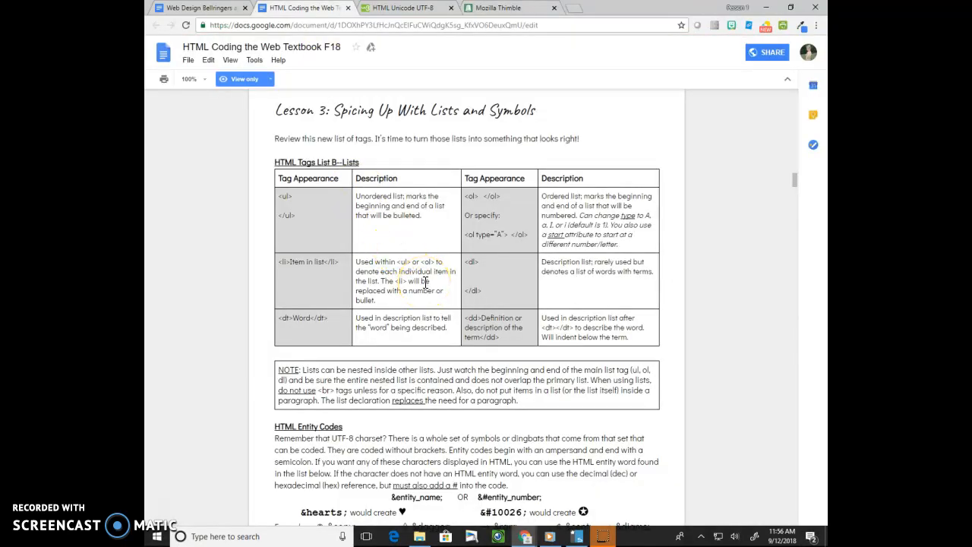
{"action": "scroll", "coordinate": [425, 283], "scroll_direction": "down", "scroll_amount": 3}
{"action": "scroll", "coordinate": [421, 319], "scroll_direction": "down", "scroll_amount": 1}
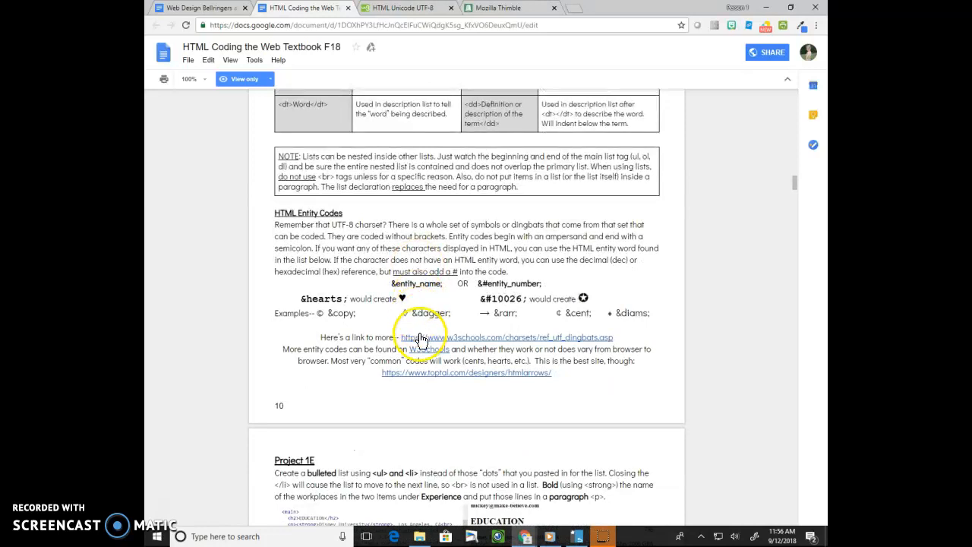
{"action": "left_click", "coordinate": [486, 8]}
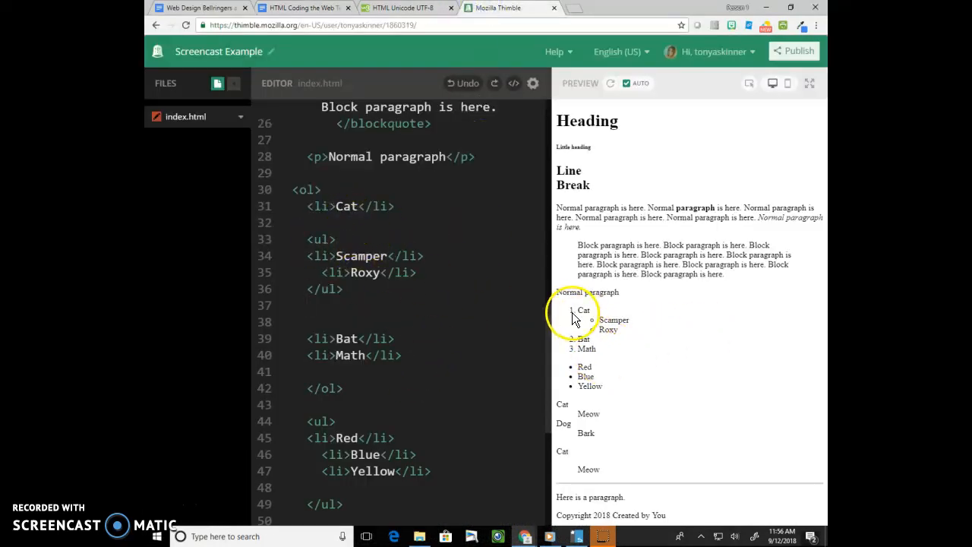
- Set the numbered list to <ol type="A" start="20">, trying type="I" along the way, so items read T, U, V
{"action": "left_click", "coordinate": [313, 189]}
{"action": "type", "text": "type"}
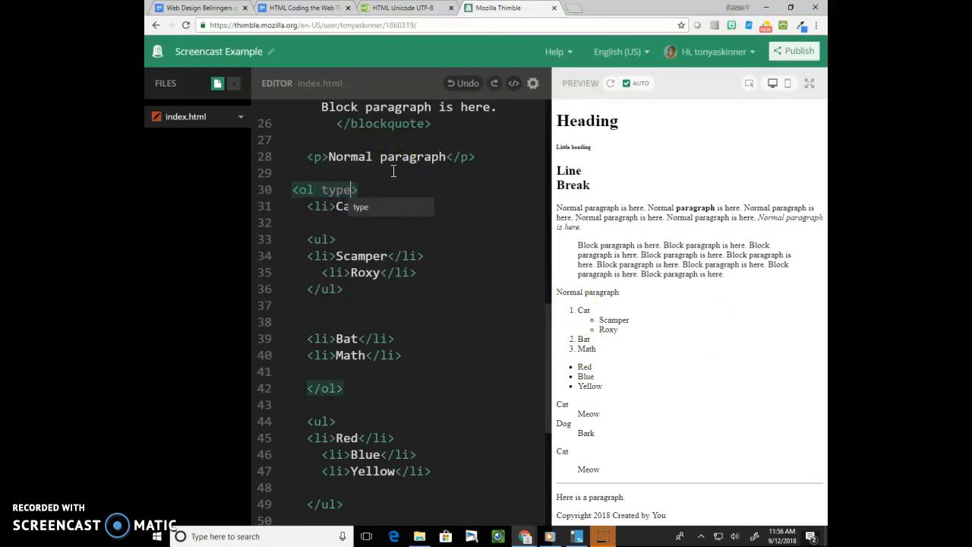
{"action": "type", "text": "=\""}
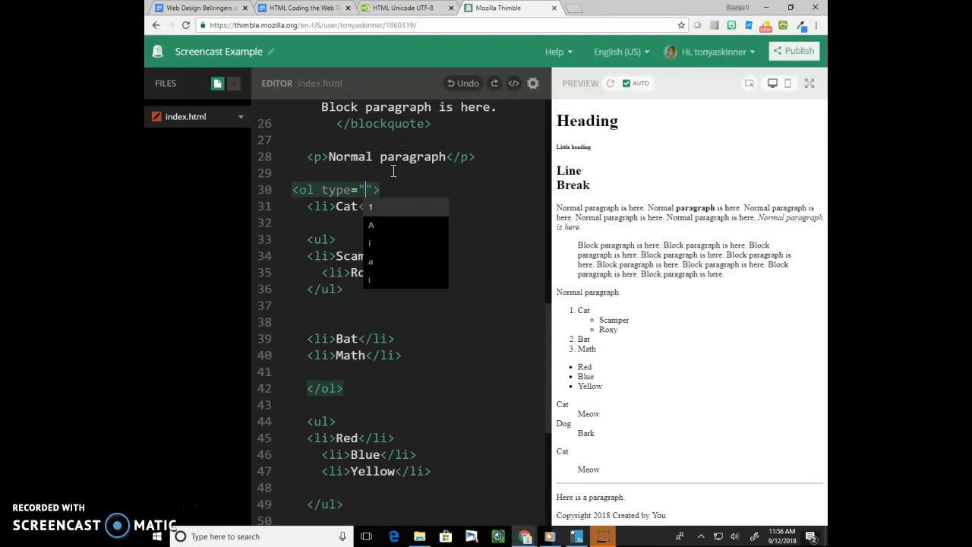
{"action": "type", "text": "A"}
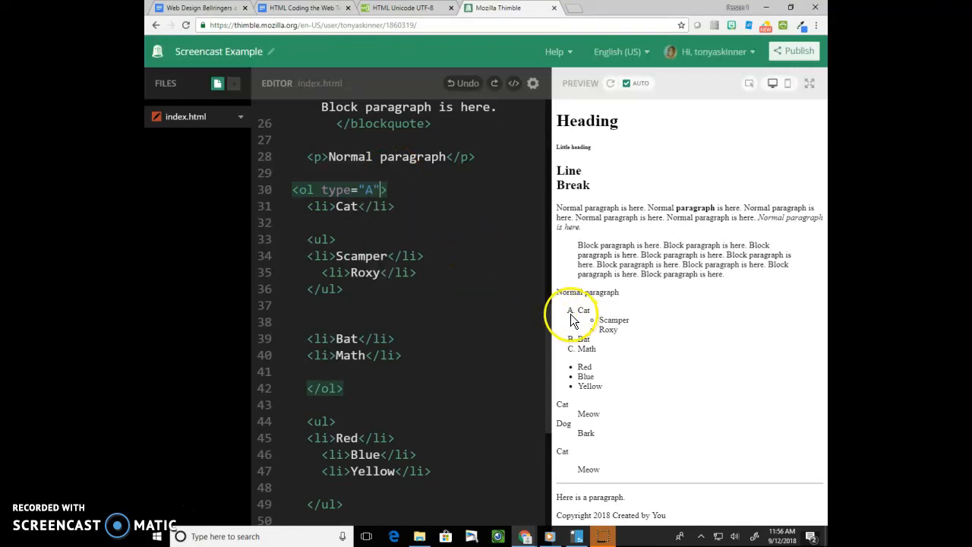
{"action": "double_click", "coordinate": [371, 190]}
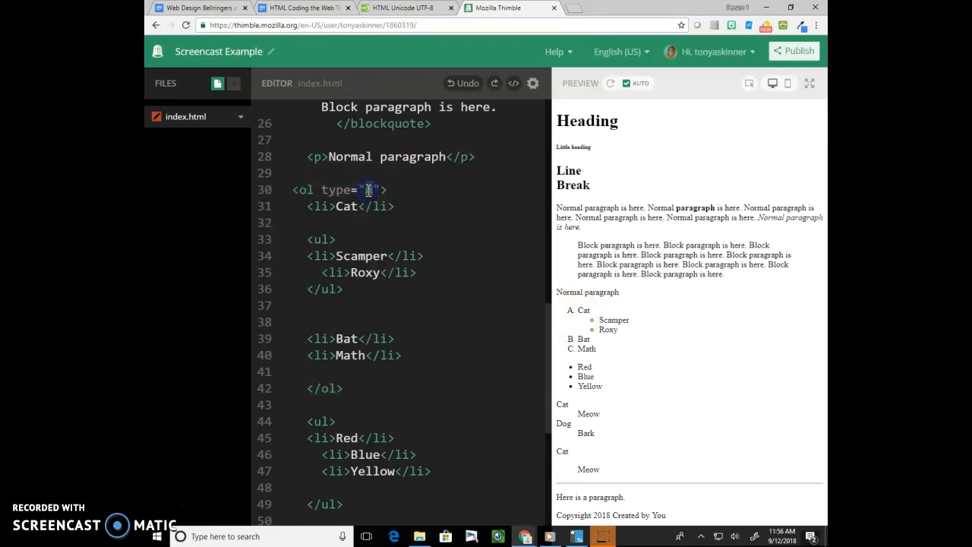
{"action": "type", "text": "I"}
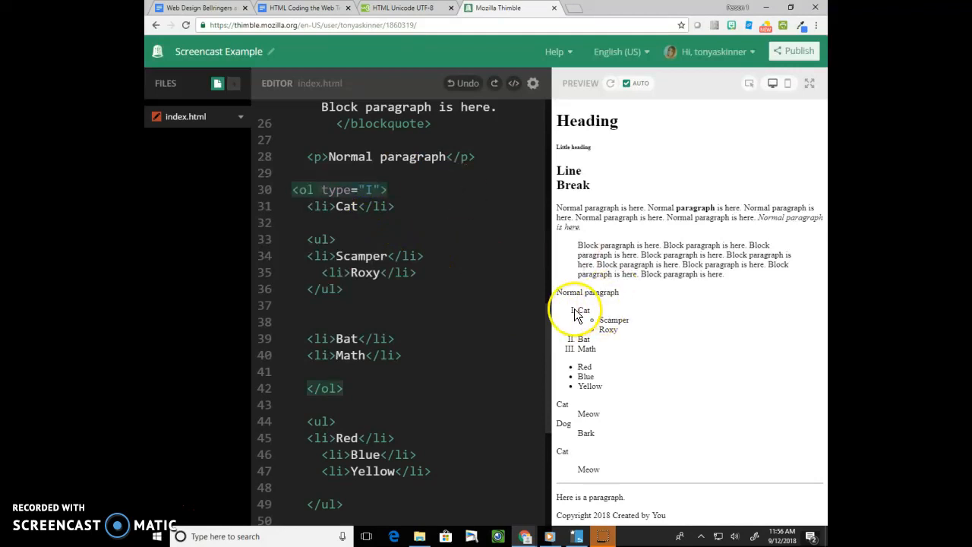
{"action": "double_click", "coordinate": [369, 190]}
{"action": "type", "text": "A"}
{"action": "key", "text": "Right"}
{"action": "type", "text": "start=\""}
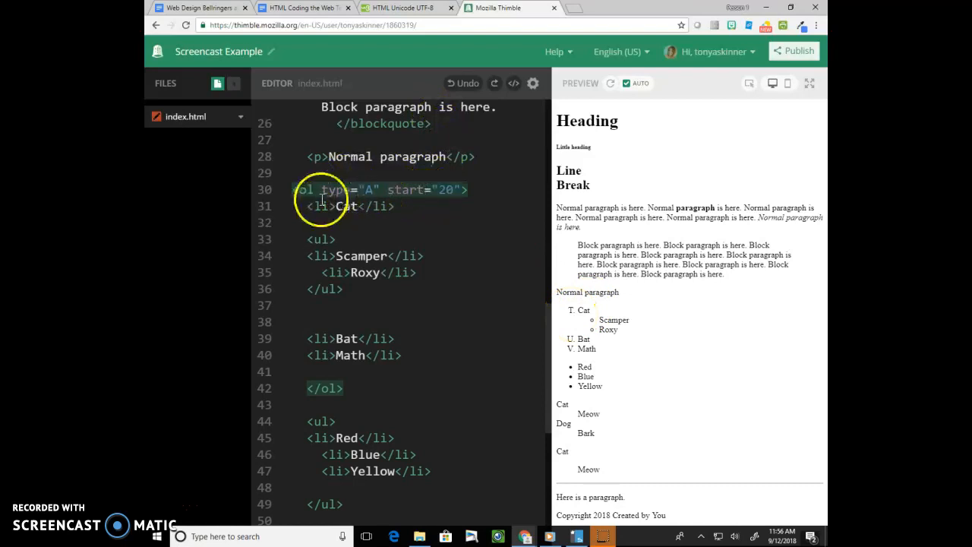
{"action": "double_click", "coordinate": [447, 189]}
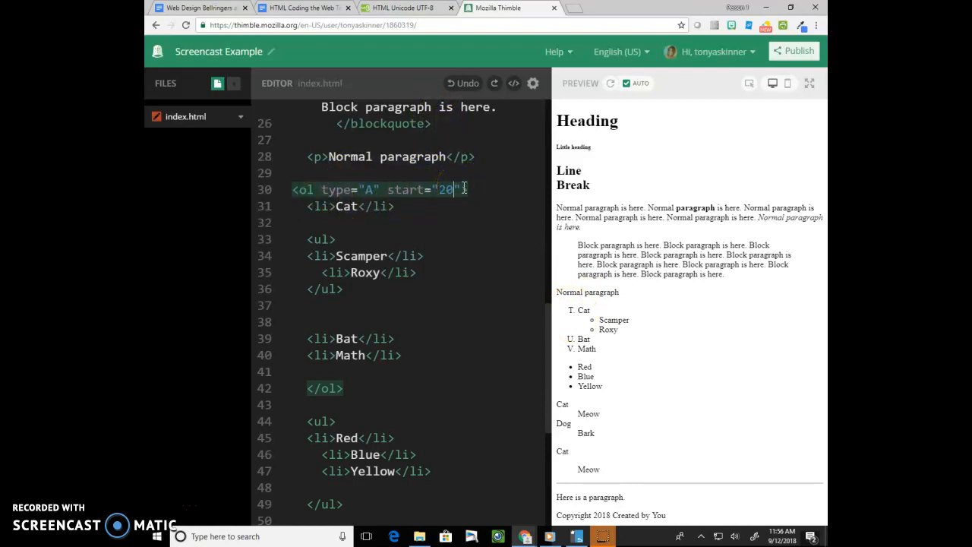
{"action": "left_click", "coordinate": [465, 189]}
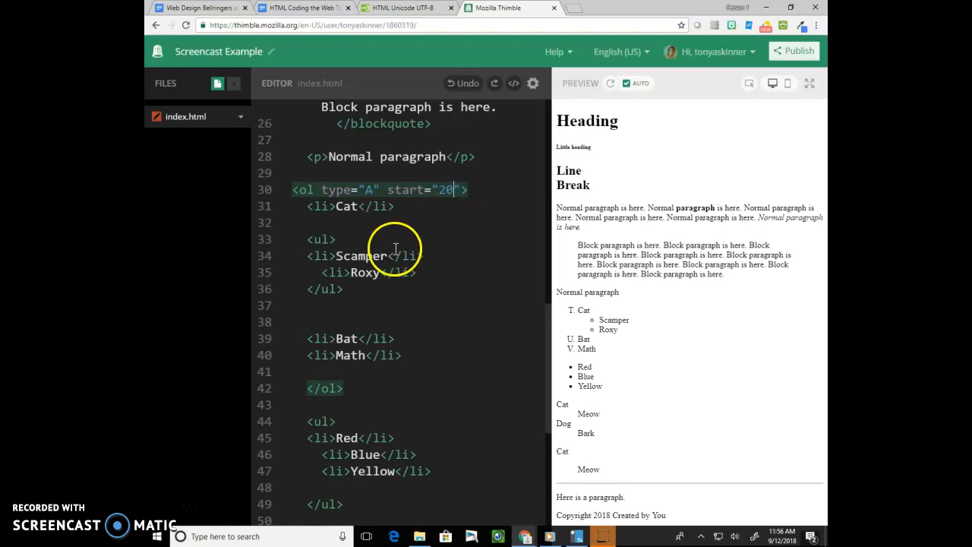
- Open the W3Schools dingbats page and highlight the ampersand starting the &#9986; scissors entity
{"action": "left_click", "coordinate": [304, 7]}
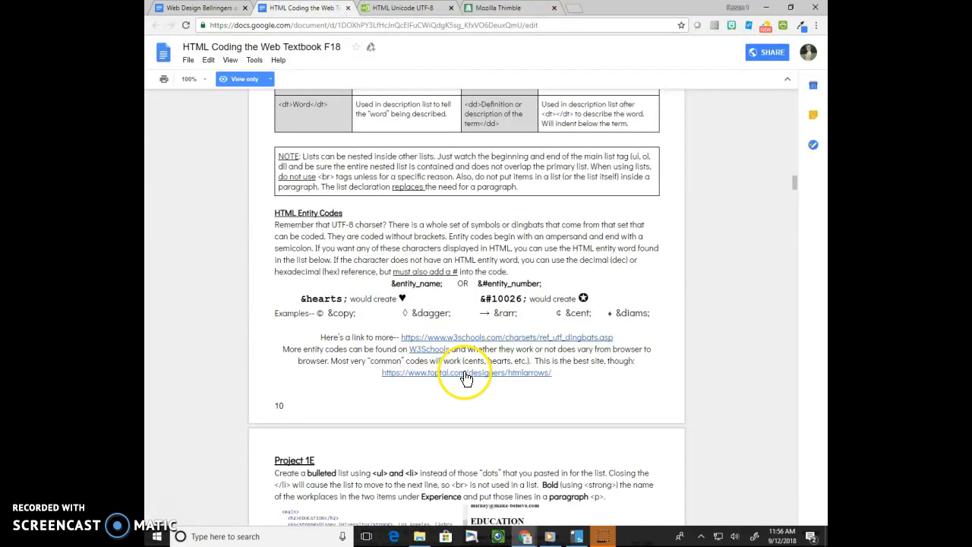
{"action": "left_click", "coordinate": [402, 7]}
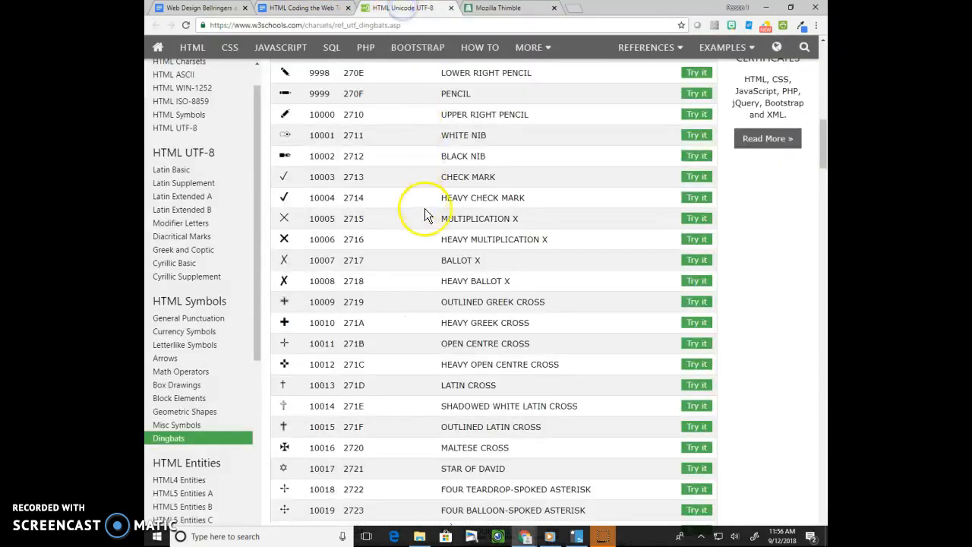
{"action": "scroll", "coordinate": [462, 216], "scroll_direction": "up", "scroll_amount": 5}
{"action": "scroll", "coordinate": [462, 216], "scroll_direction": "up", "scroll_amount": 5}
{"action": "scroll", "coordinate": [461, 216], "scroll_direction": "down", "scroll_amount": 3}
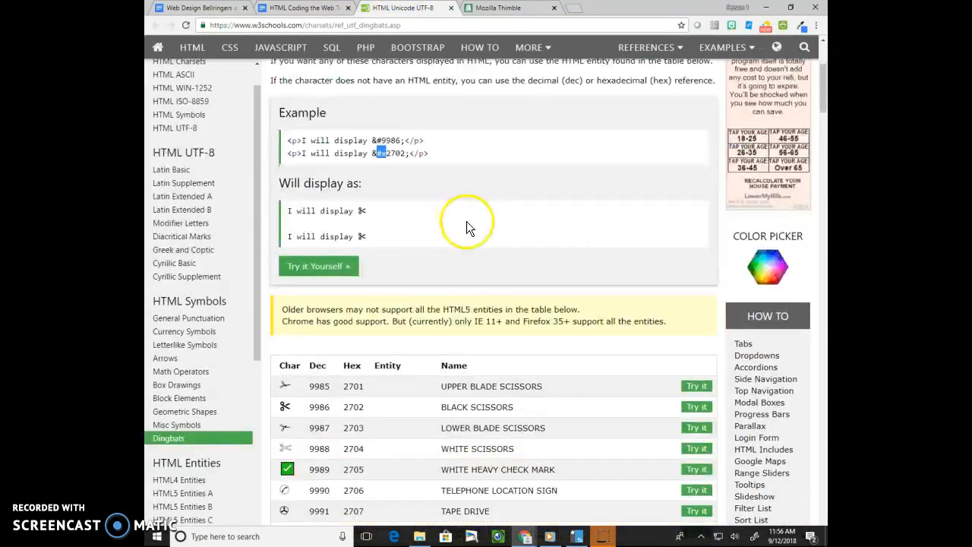
{"action": "scroll", "coordinate": [462, 226], "scroll_direction": "down", "scroll_amount": 1}
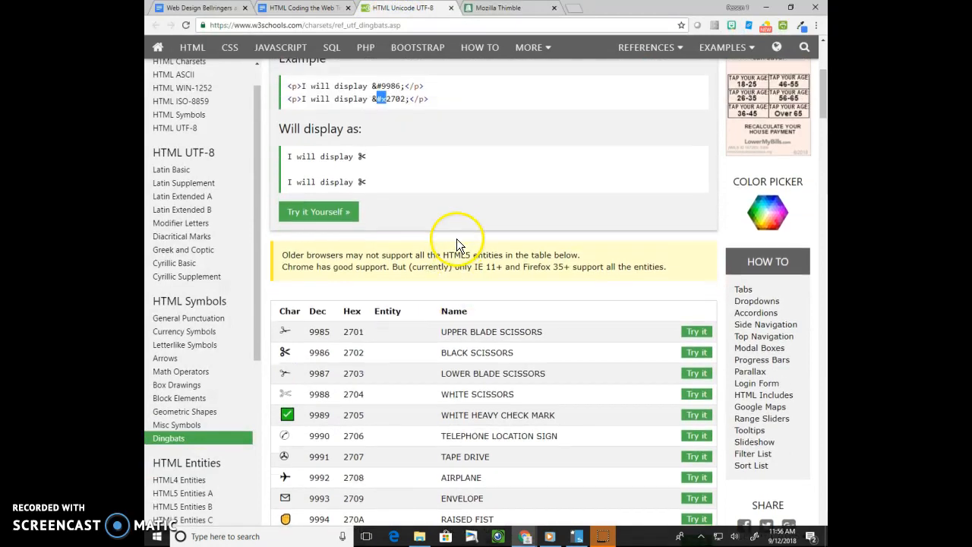
{"action": "left_click", "coordinate": [380, 76]}
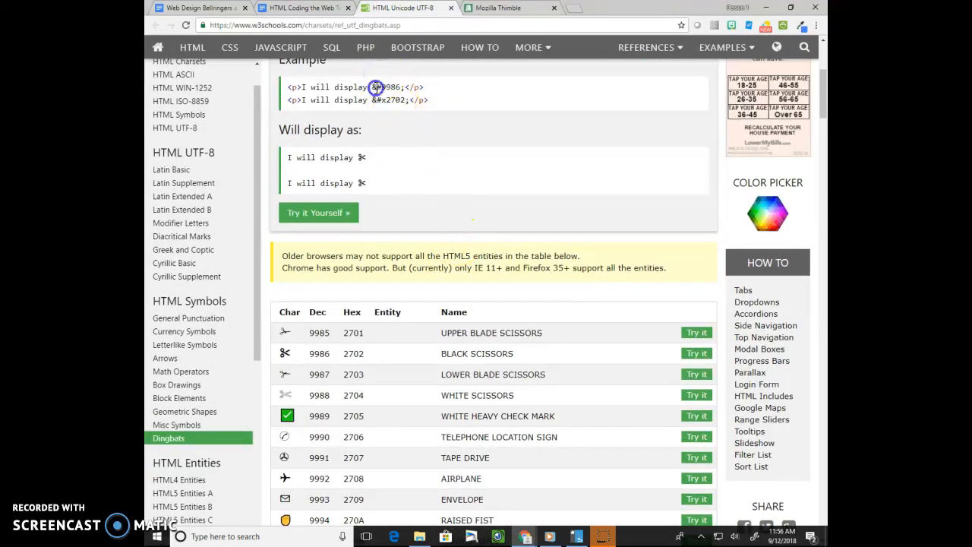
{"action": "left_click_drag", "start_coordinate": [373, 85], "coordinate": [377, 86]}
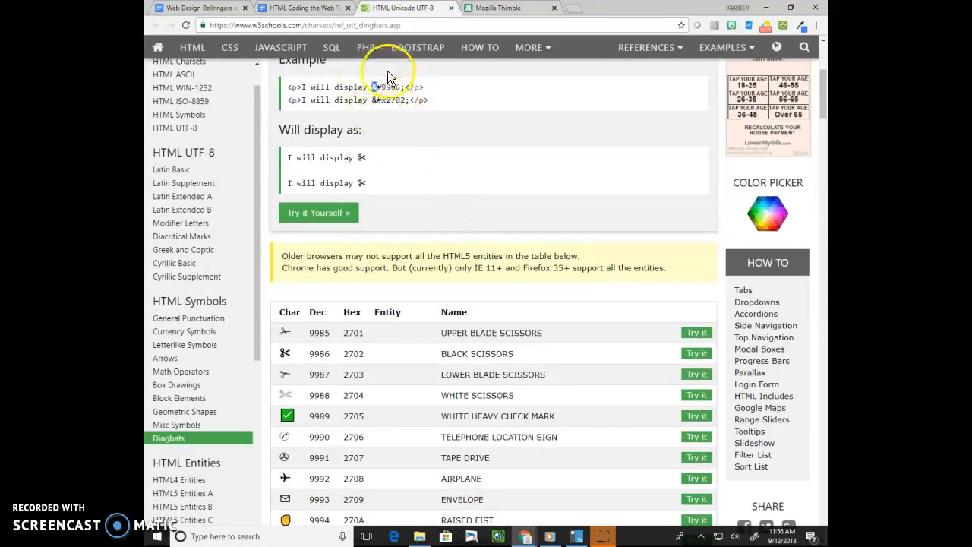
- Point out the number 9986 in the scissors example, then return toward the textbook document
{"action": "left_click", "coordinate": [380, 86]}
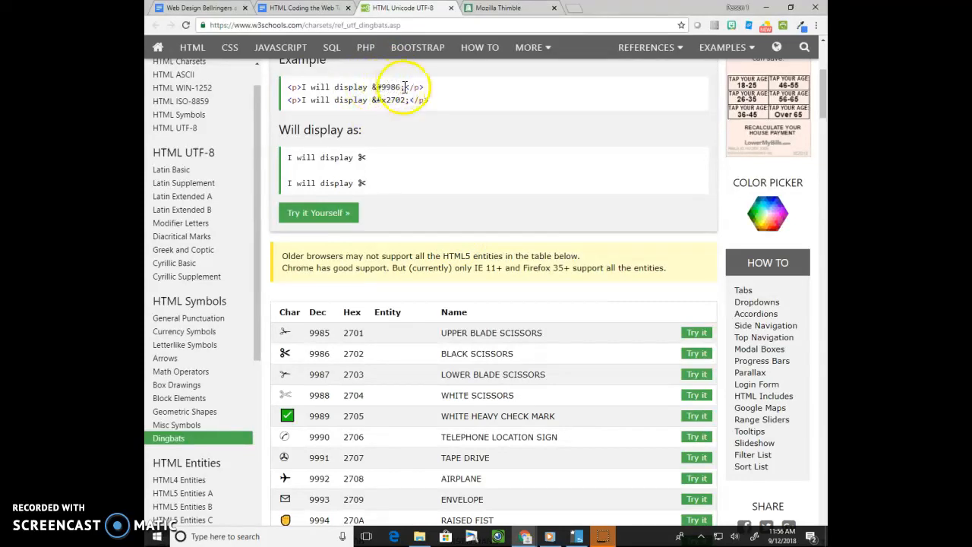
{"action": "left_click", "coordinate": [403, 88]}
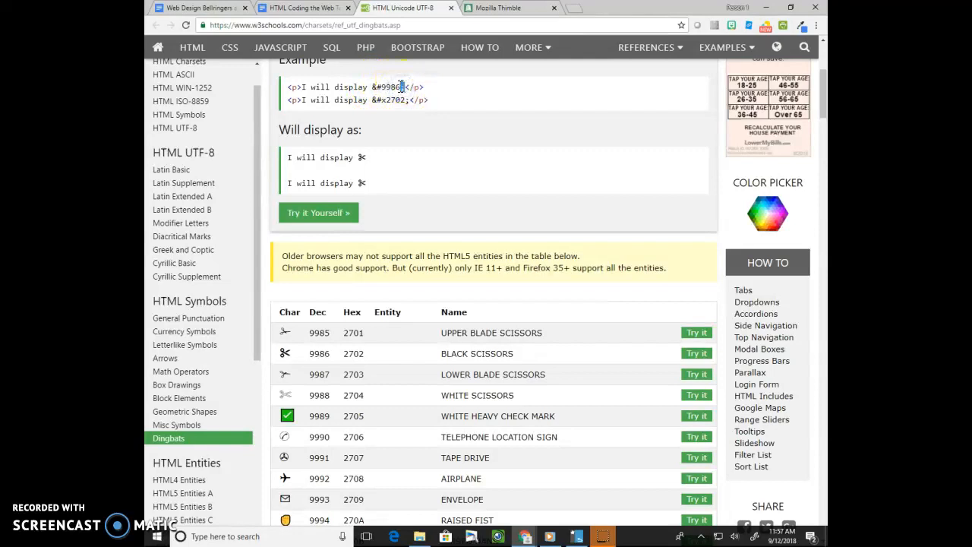
{"action": "left_click", "coordinate": [385, 88]}
{"action": "scroll", "coordinate": [403, 157], "scroll_direction": "up", "scroll_amount": 1}
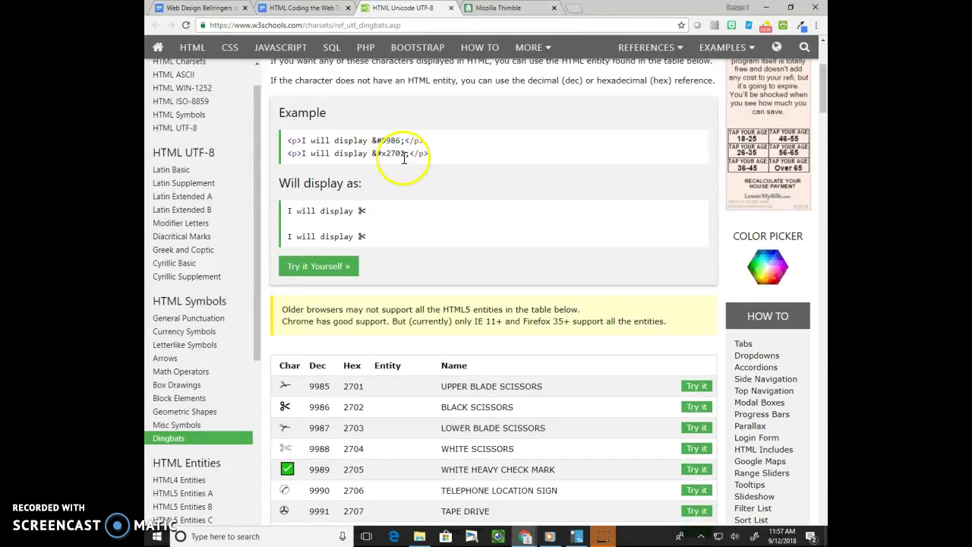
{"action": "left_click", "coordinate": [304, 8]}
- Insert &copy; and a space before 'Copyright' on footer line 67 in Thimble, then return to the dingbats reference
{"action": "left_click", "coordinate": [401, 8]}
{"action": "left_click", "coordinate": [499, 8]}
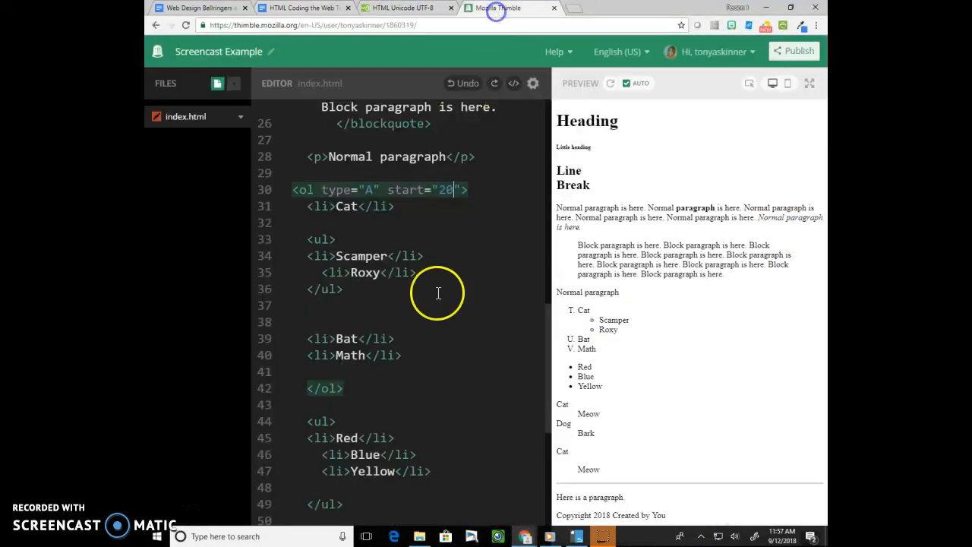
{"action": "scroll", "coordinate": [425, 357], "scroll_direction": "down", "scroll_amount": 4}
{"action": "scroll", "coordinate": [418, 402], "scroll_direction": "down", "scroll_amount": 4}
{"action": "scroll", "coordinate": [380, 403], "scroll_direction": "down", "scroll_amount": 1}
{"action": "left_click", "coordinate": [315, 414]}
{"action": "type", "text": "&copy; Copyright 2018 Created by You</p>"}
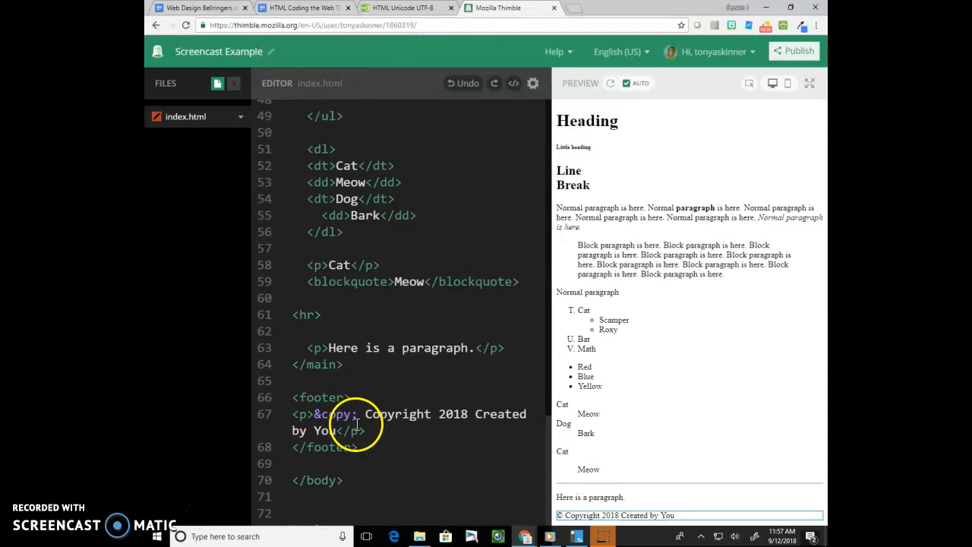
{"action": "left_click", "coordinate": [395, 8]}
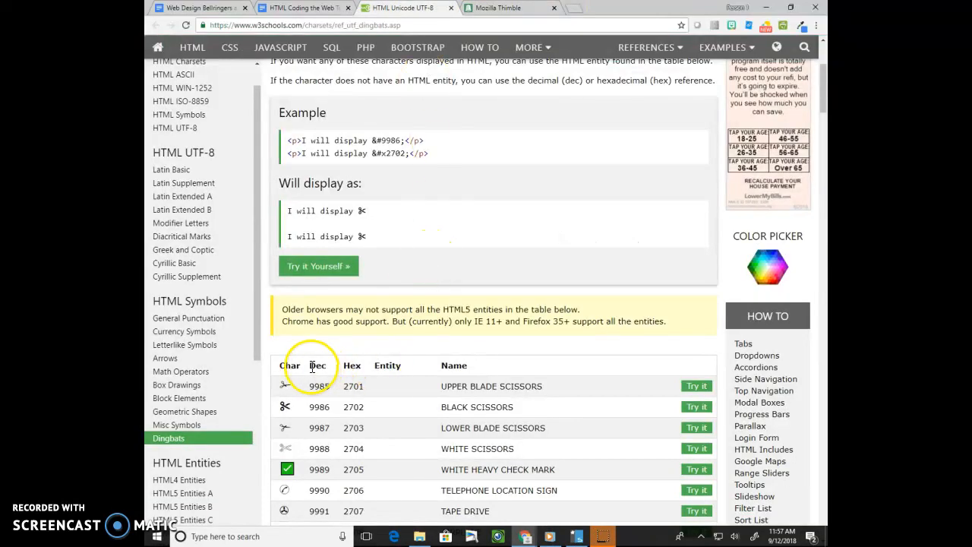
- Compare the Dec and Hex column headings and the &# prefix of the decimal scissors code 9985/9986
{"action": "left_click_drag", "start_coordinate": [310, 366], "coordinate": [332, 370]}
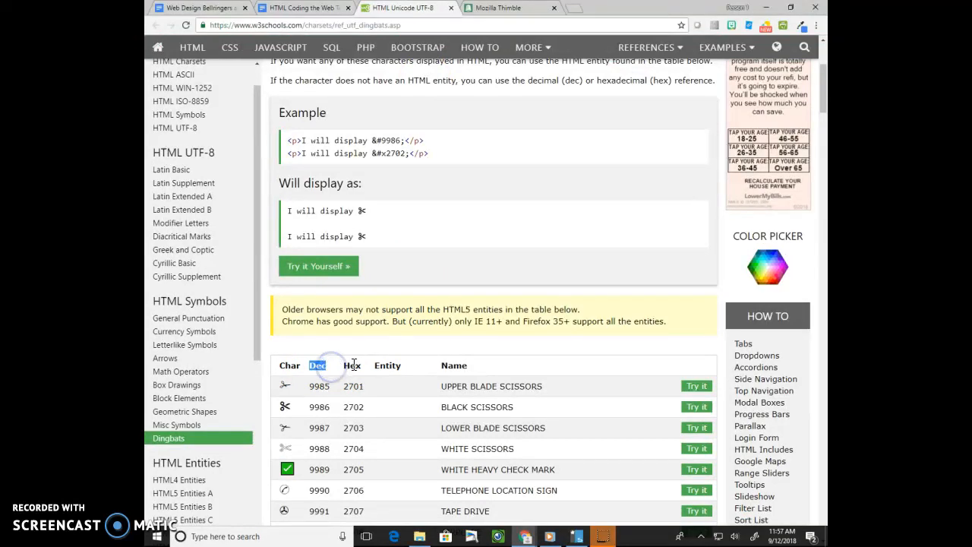
{"action": "double_click", "coordinate": [353, 365]}
{"action": "double_click", "coordinate": [319, 365]}
{"action": "left_click", "coordinate": [319, 386]}
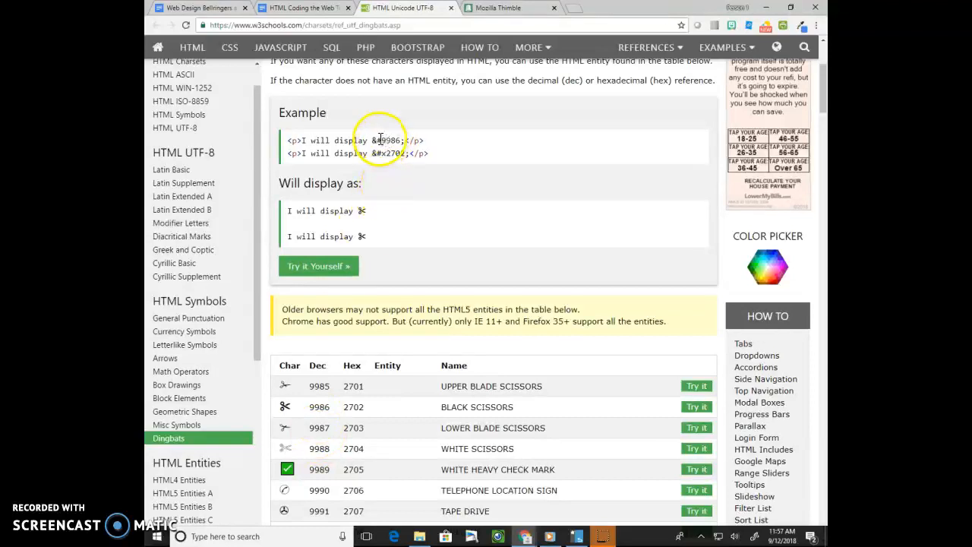
{"action": "left_click", "coordinate": [380, 140]}
{"action": "left_click_drag", "start_coordinate": [378, 139], "coordinate": [373, 139]}
- Inspect the Hex heading and the &#x prefix on the hex example line
{"action": "left_click", "coordinate": [384, 152]}
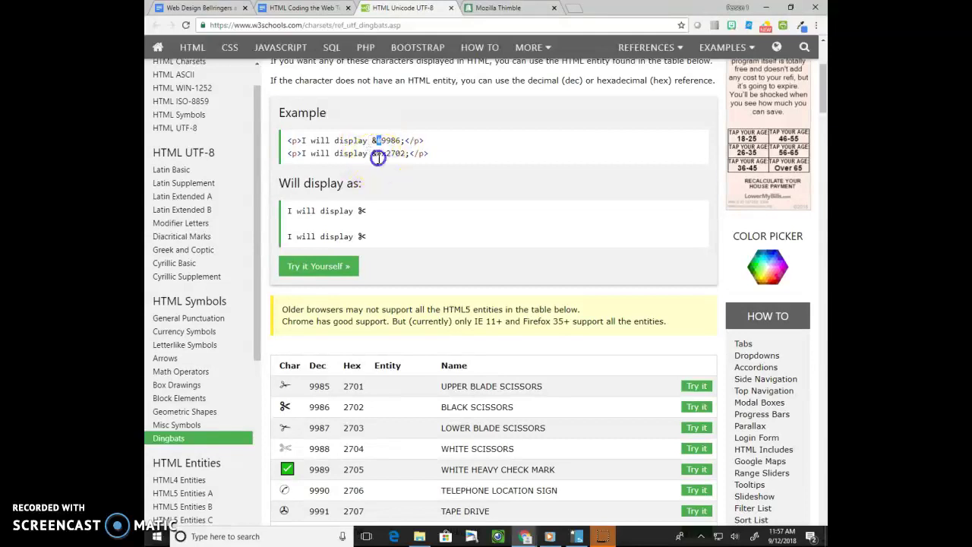
{"action": "left_click", "coordinate": [354, 367]}
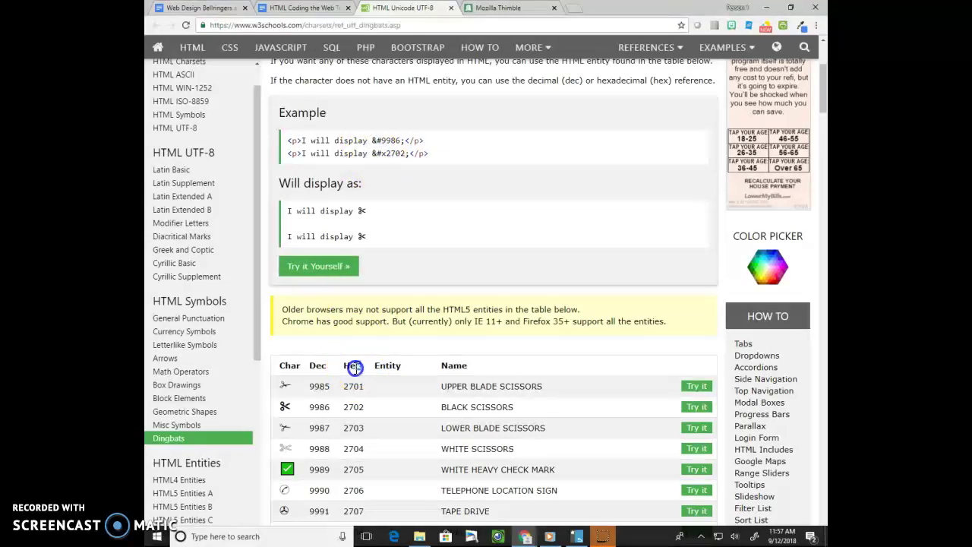
{"action": "left_click", "coordinate": [383, 153]}
{"action": "left_click", "coordinate": [383, 153]}
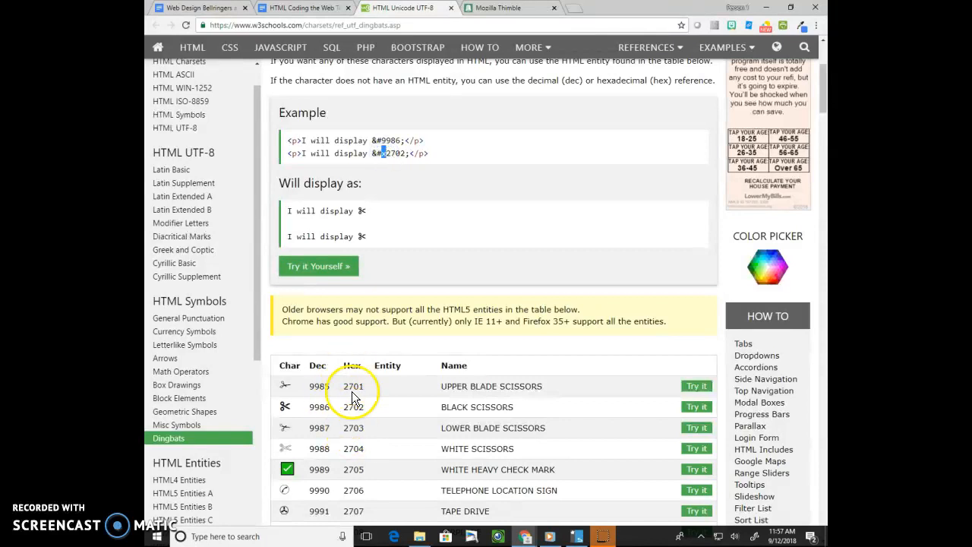
{"action": "left_click", "coordinate": [387, 243]}
{"action": "scroll", "coordinate": [364, 351], "scroll_direction": "down", "scroll_amount": 4}
{"action": "scroll", "coordinate": [389, 418], "scroll_direction": "down", "scroll_amount": 3}
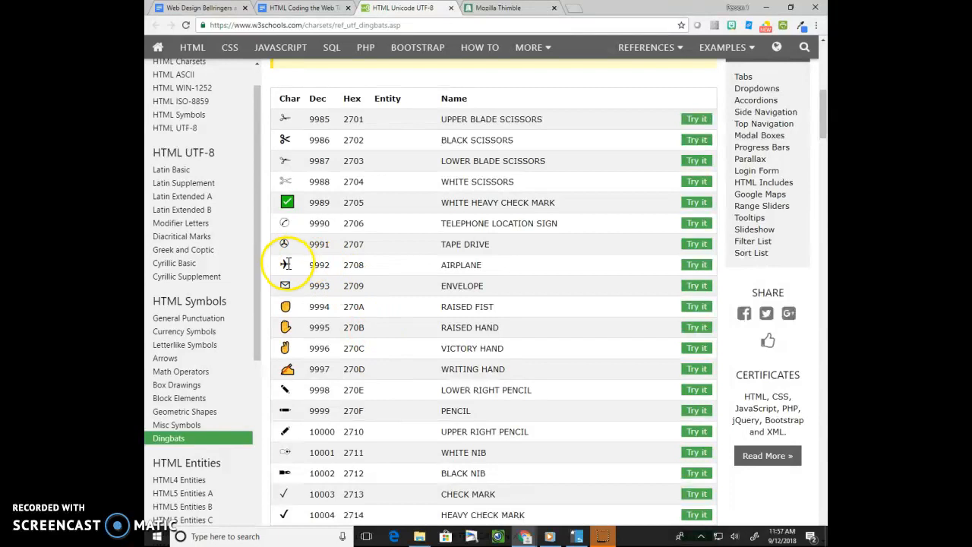
{"action": "scroll", "coordinate": [332, 321], "scroll_direction": "up", "scroll_amount": 1}
{"action": "scroll", "coordinate": [332, 320], "scroll_direction": "up", "scroll_amount": 1}
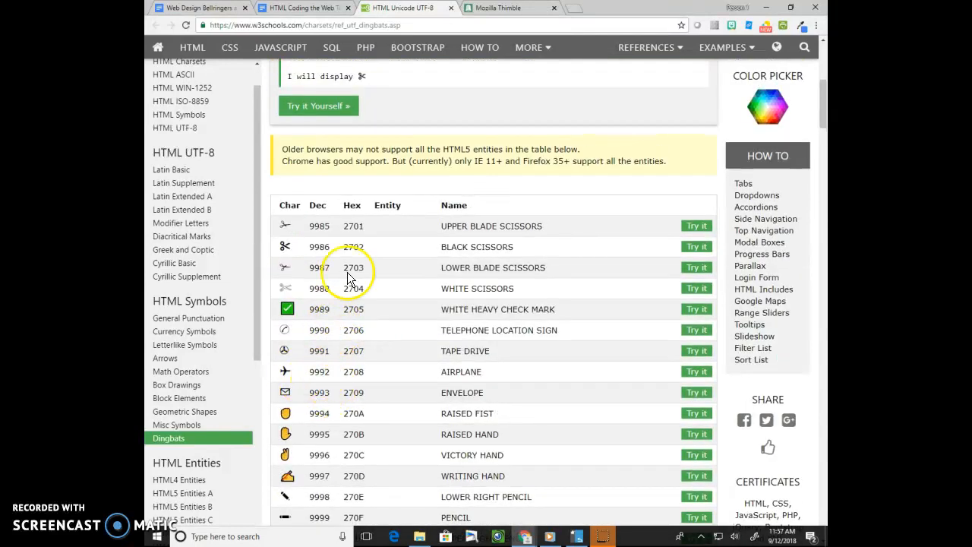
{"action": "scroll", "coordinate": [332, 371], "scroll_direction": "up", "scroll_amount": 2}
{"action": "scroll", "coordinate": [333, 371], "scroll_direction": "up", "scroll_amount": 1}
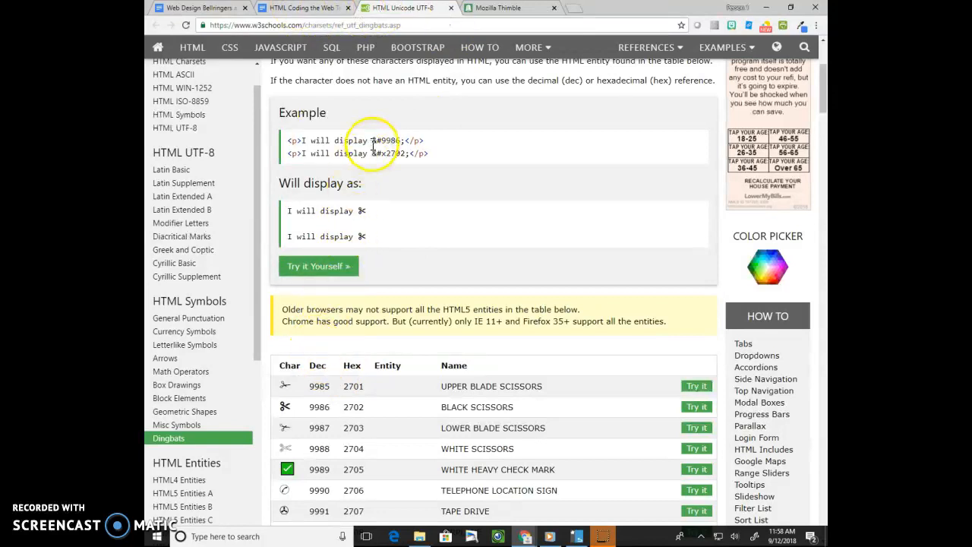
- Return to Thimble and add the &#9992; airplane entity after 'Here is a paragraph.' on line 63
{"action": "left_click", "coordinate": [304, 8]}
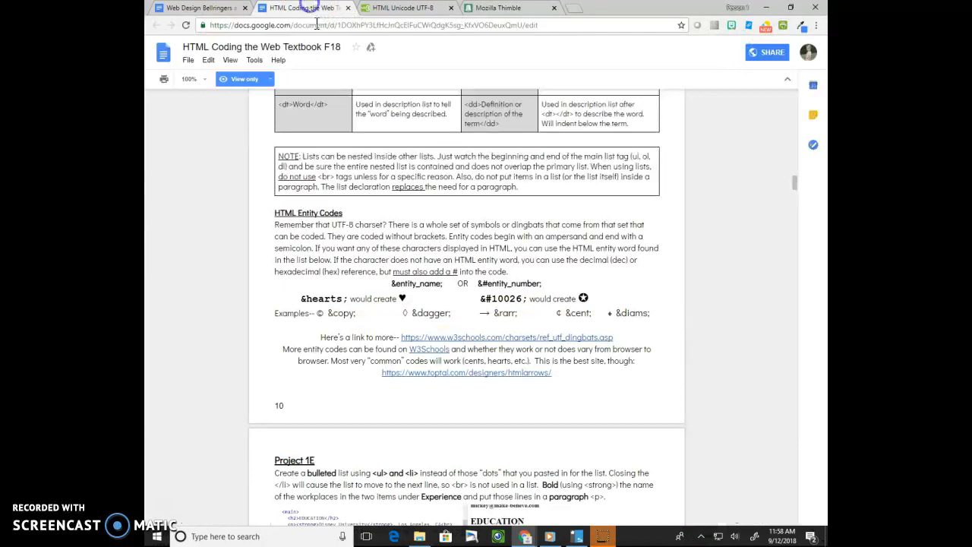
{"action": "left_click", "coordinate": [498, 7]}
{"action": "left_click", "coordinate": [474, 348]}
{"action": "type", "text": "&#"}
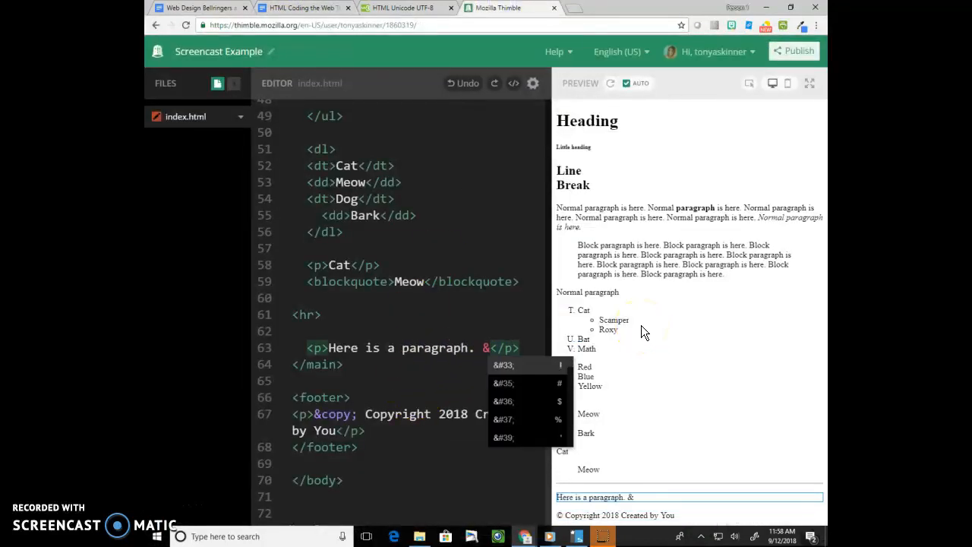
{"action": "type", "text": "9992;"}
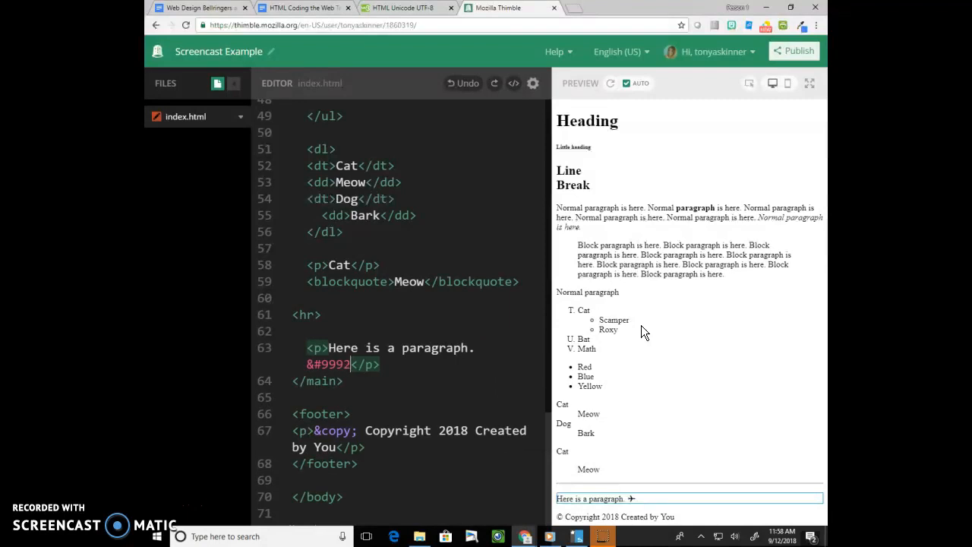